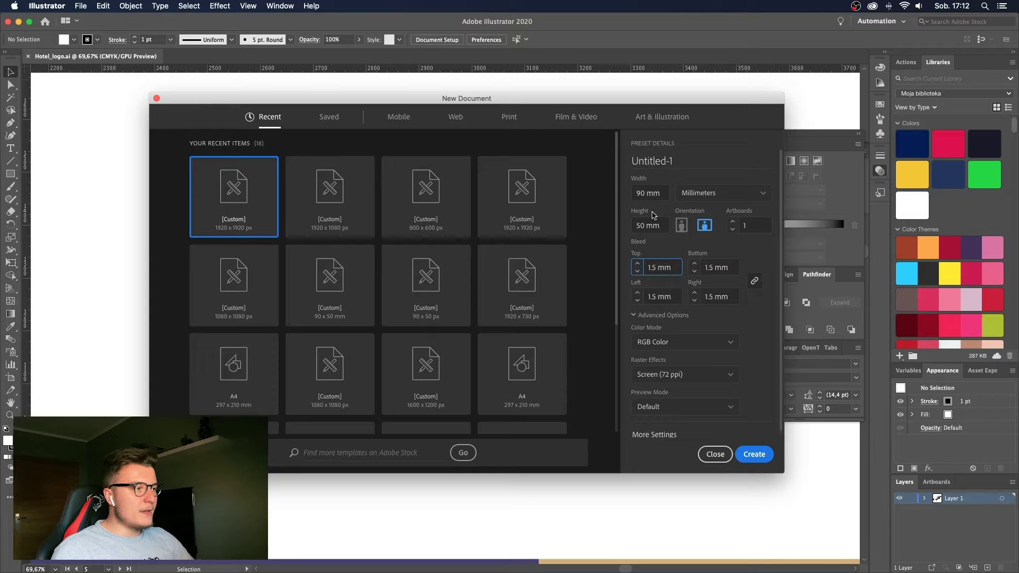
{"action": "left_click", "coordinate": [692, 195]}
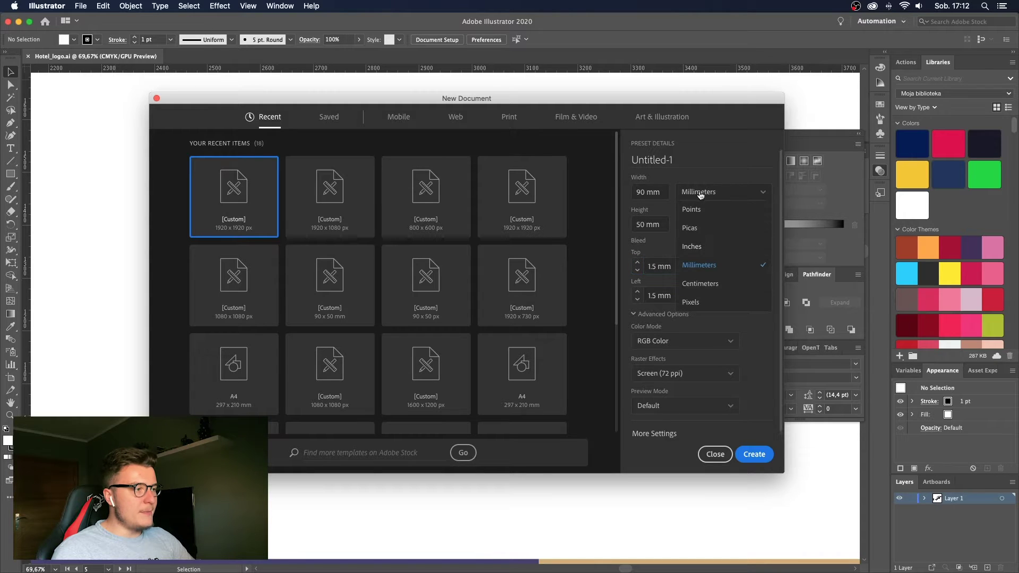
{"action": "left_click", "coordinate": [690, 264]}
{"action": "left_click", "coordinate": [659, 192]}
{"action": "type", "text": ".1"}
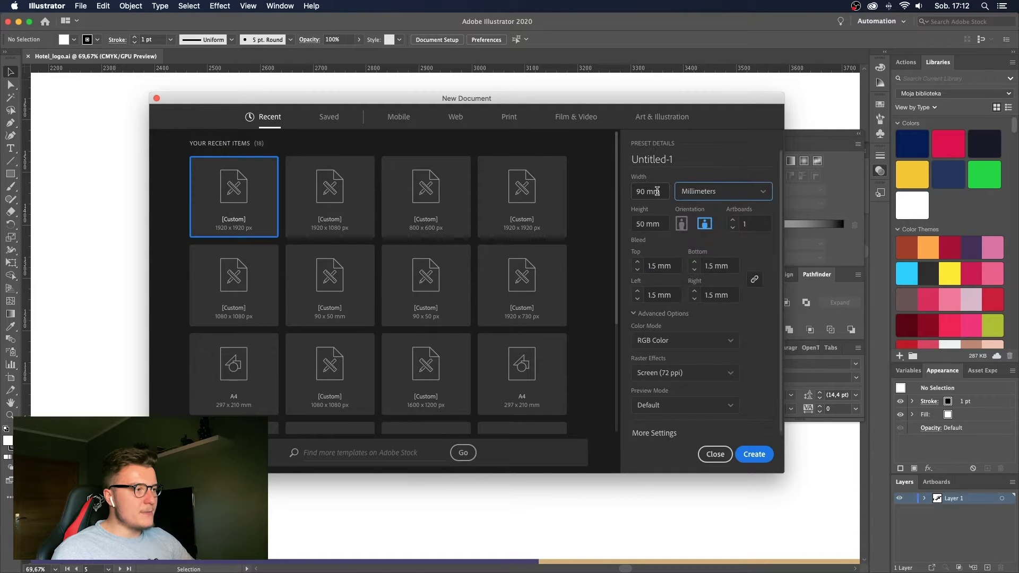
{"action": "key", "text": "Tab"}
{"action": "left_click", "coordinate": [655, 193]}
{"action": "scroll", "coordinate": [664, 193], "scroll_direction": "up", "scroll_amount": 2}
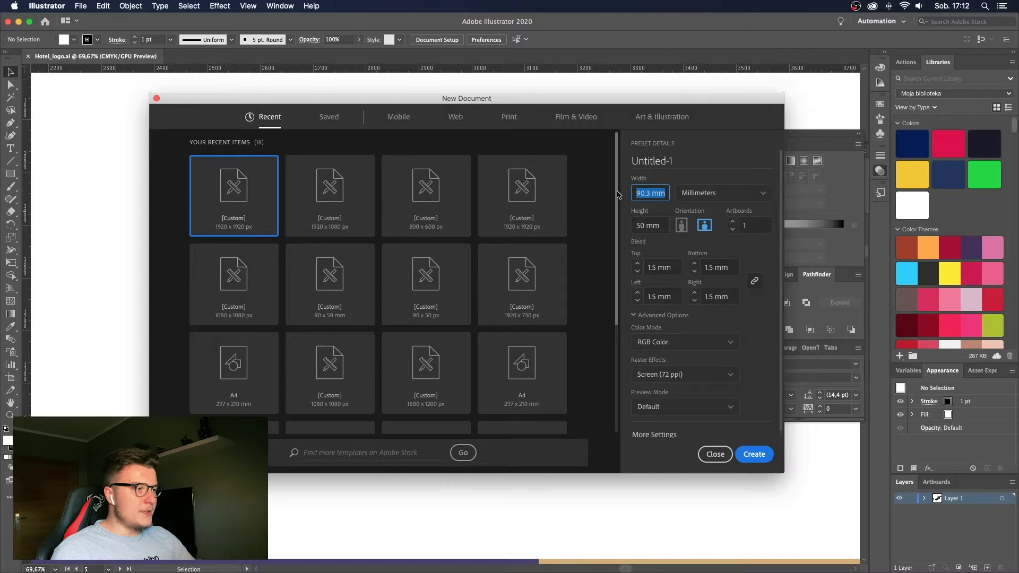
{"action": "left_click", "coordinate": [663, 222]}
{"action": "left_click", "coordinate": [659, 192]}
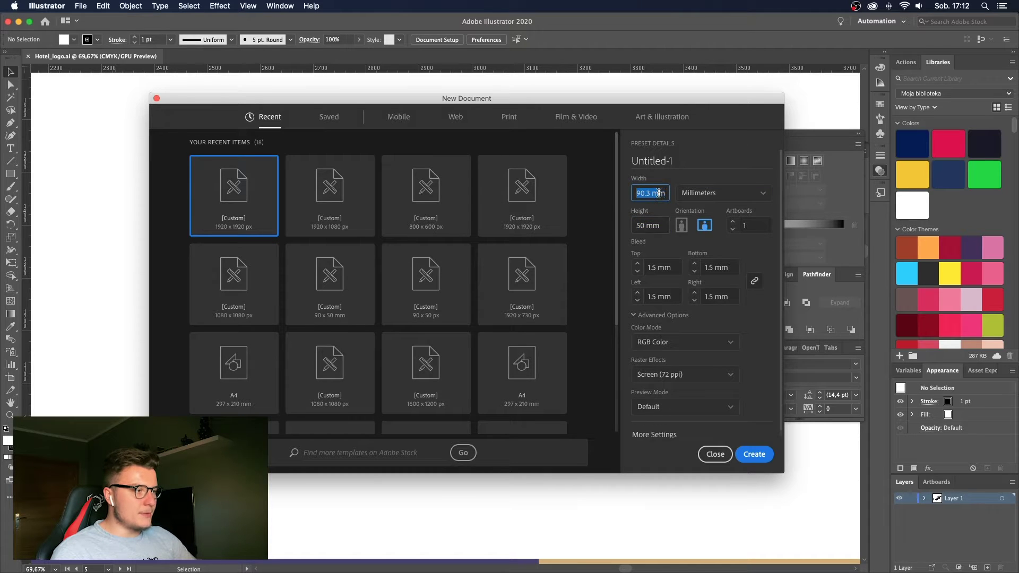
{"action": "type", "text": "90"}
{"action": "key", "text": "Tab"}
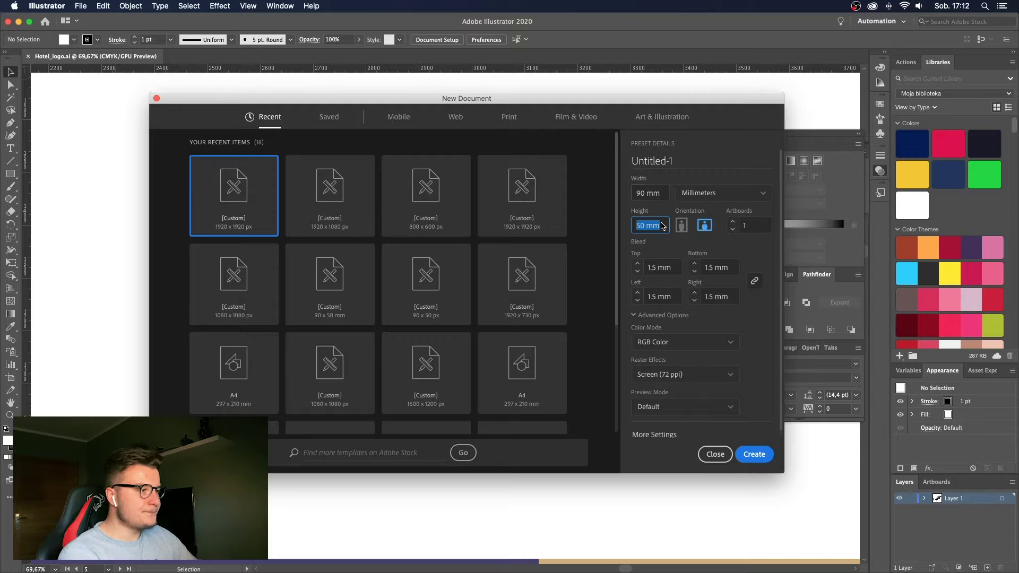
{"action": "left_click", "coordinate": [672, 265]}
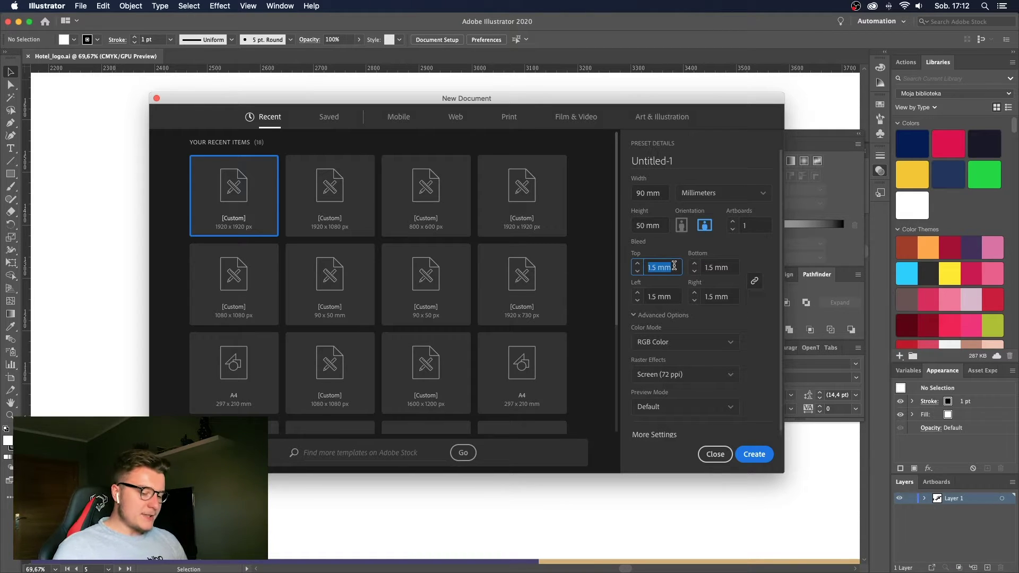
Give the new document a 2 mm bleed on all sides, CMYK colour and High (300 ppi) raster effects.
{"action": "type", "text": "2"}
{"action": "key", "text": "Tab"}
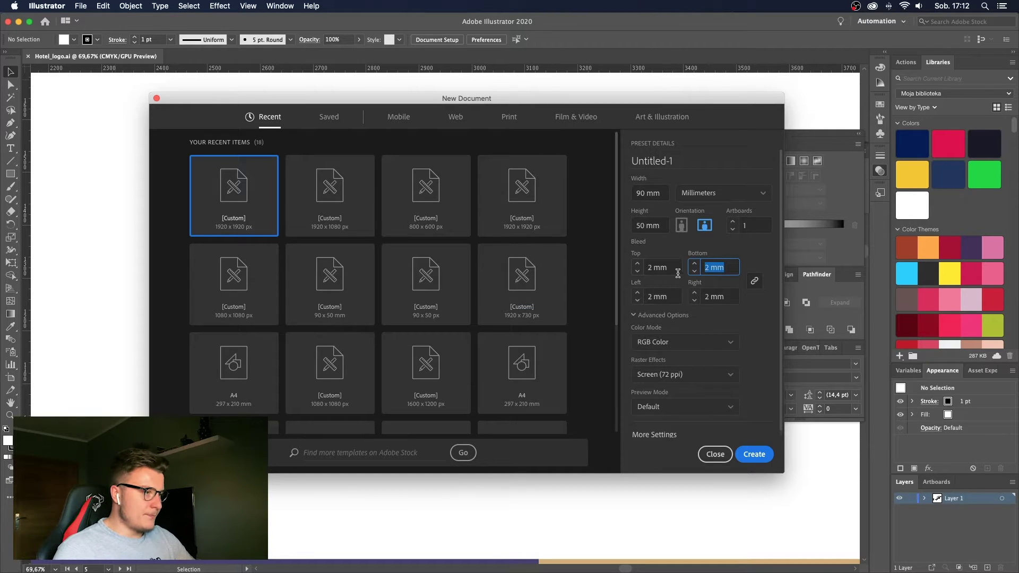
{"action": "left_click", "coordinate": [699, 344]}
{"action": "left_click", "coordinate": [687, 374]}
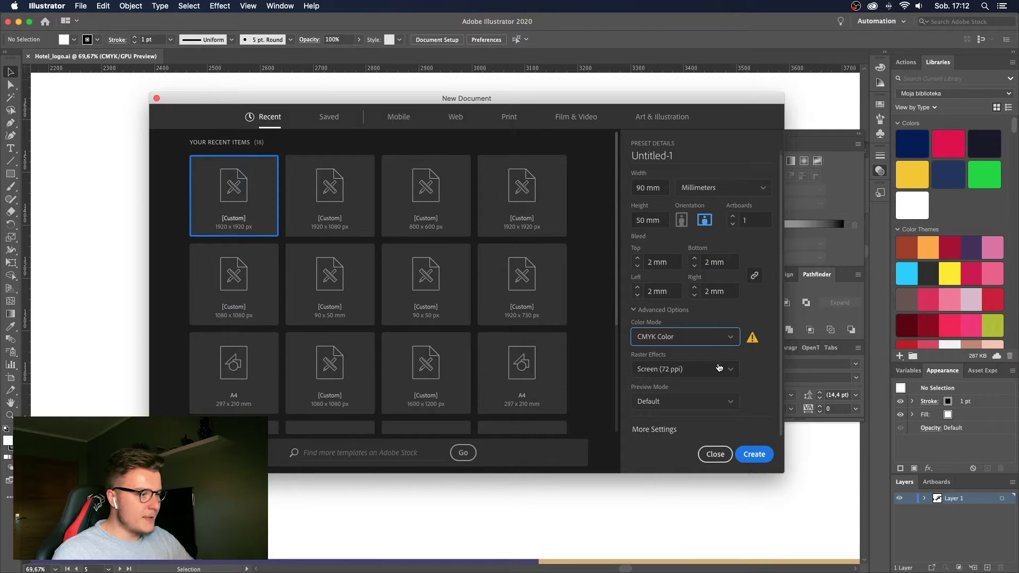
{"action": "left_click", "coordinate": [646, 372]}
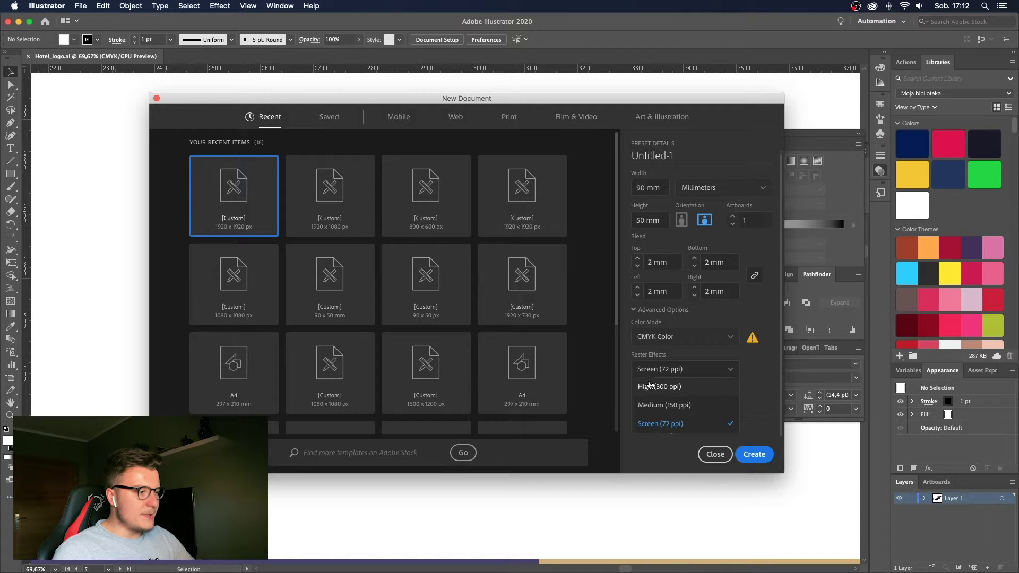
{"action": "left_click", "coordinate": [650, 386]}
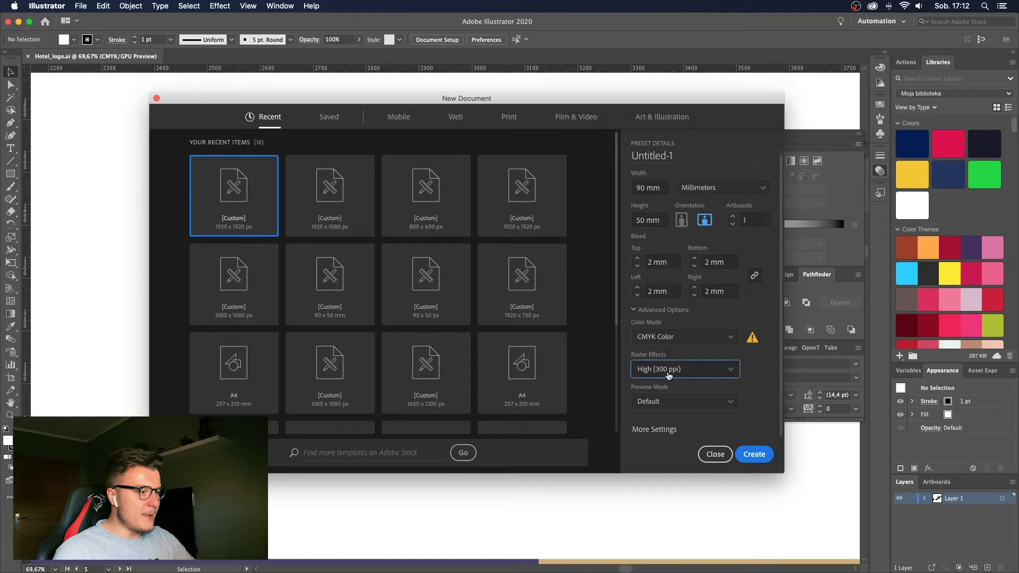
{"action": "left_click", "coordinate": [764, 385]}
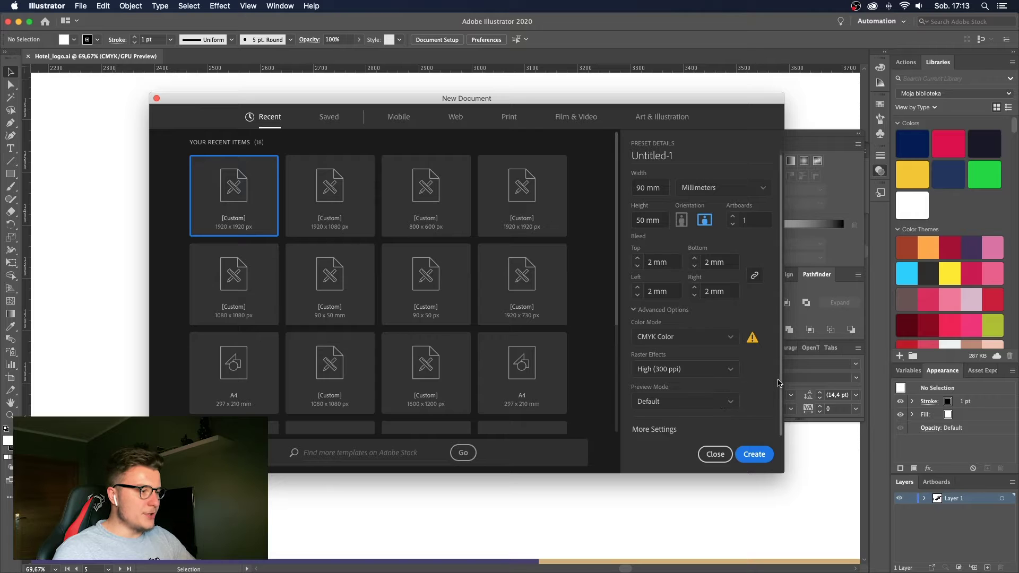
Name the document 'Businesscard_lionhotel' and create it.
{"action": "scroll", "coordinate": [776, 408], "scroll_direction": "up", "scroll_amount": 1}
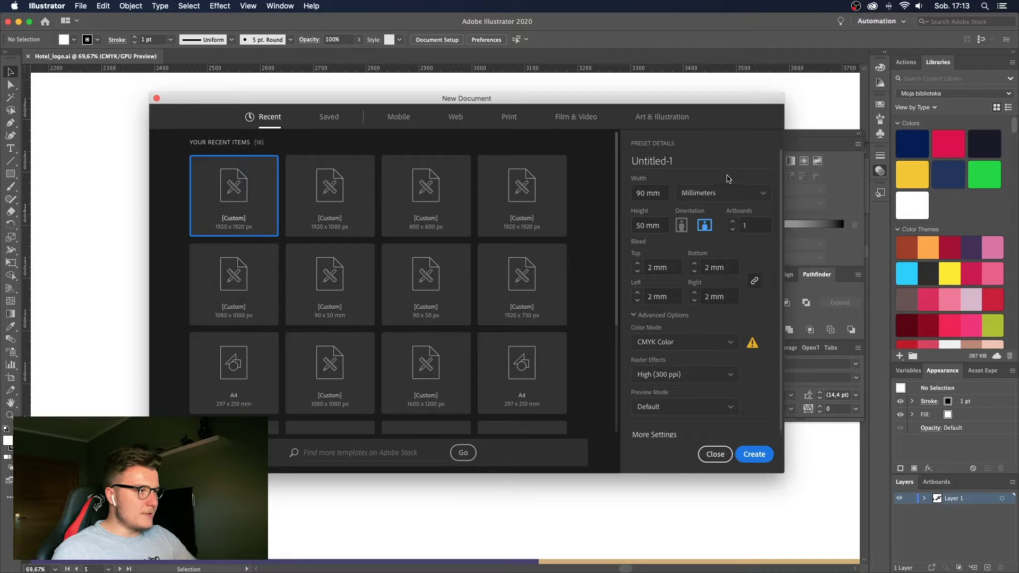
{"action": "left_click", "coordinate": [706, 166]}
{"action": "type", "text": "Businesscard"}
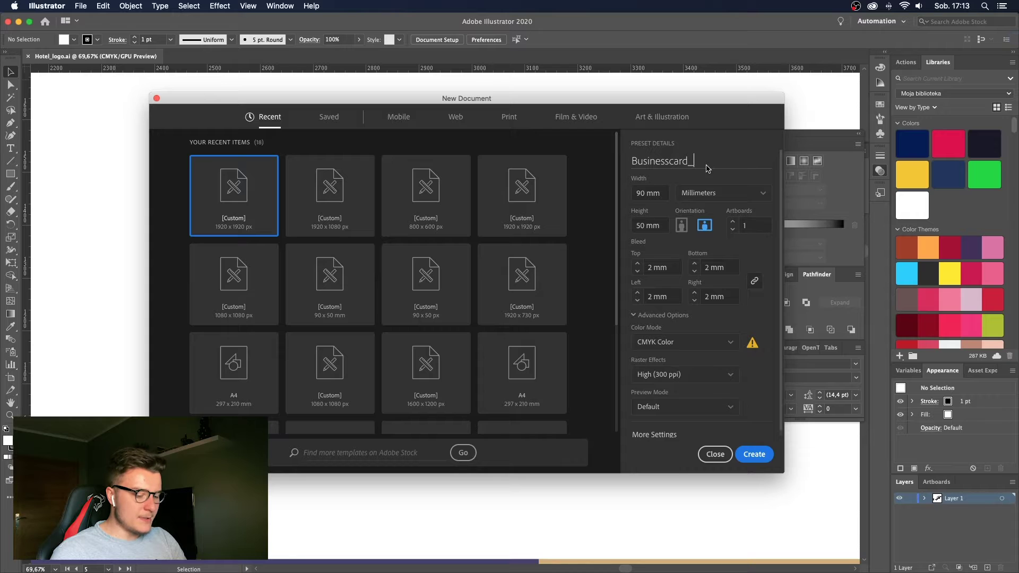
{"action": "type", "text": "_lionhotel"}
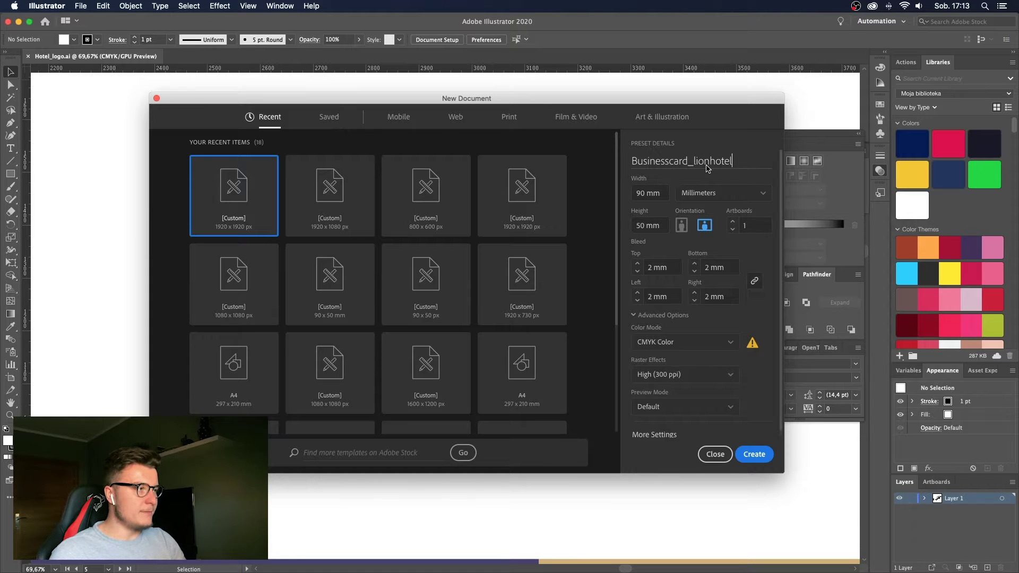
{"action": "key", "text": "Return"}
Zoom in on the artboard edge, then zoom back out to the whole card.
{"action": "key", "text": "z"}
{"action": "left_click_drag", "start_coordinate": [177, 162], "coordinate": [398, 218]}
{"action": "left_click_drag", "start_coordinate": [337, 160], "coordinate": [392, 210]}
{"action": "left_click_drag", "start_coordinate": [330, 186], "coordinate": [361, 178]}
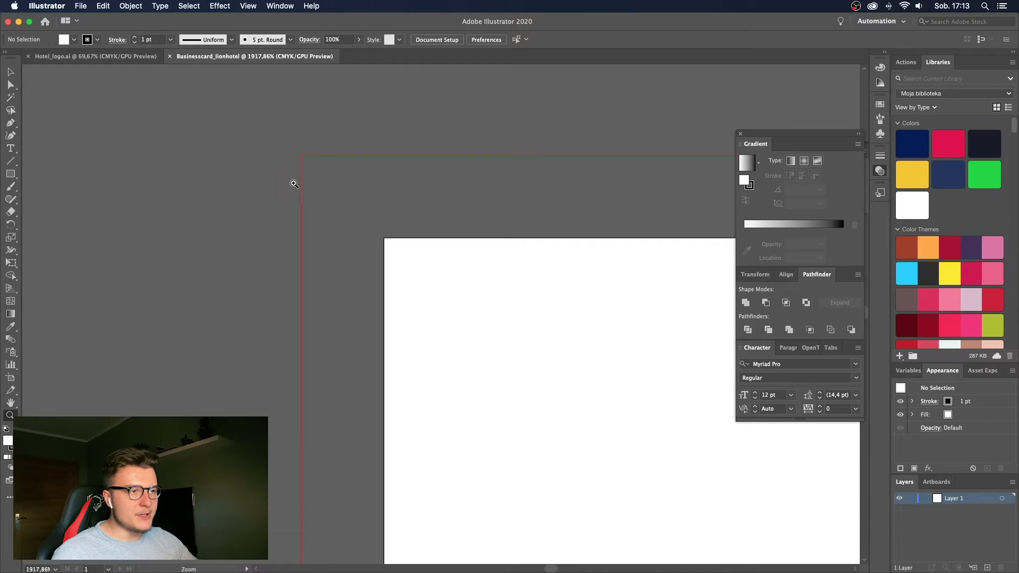
{"action": "left_click_drag", "start_coordinate": [292, 178], "coordinate": [404, 215]}
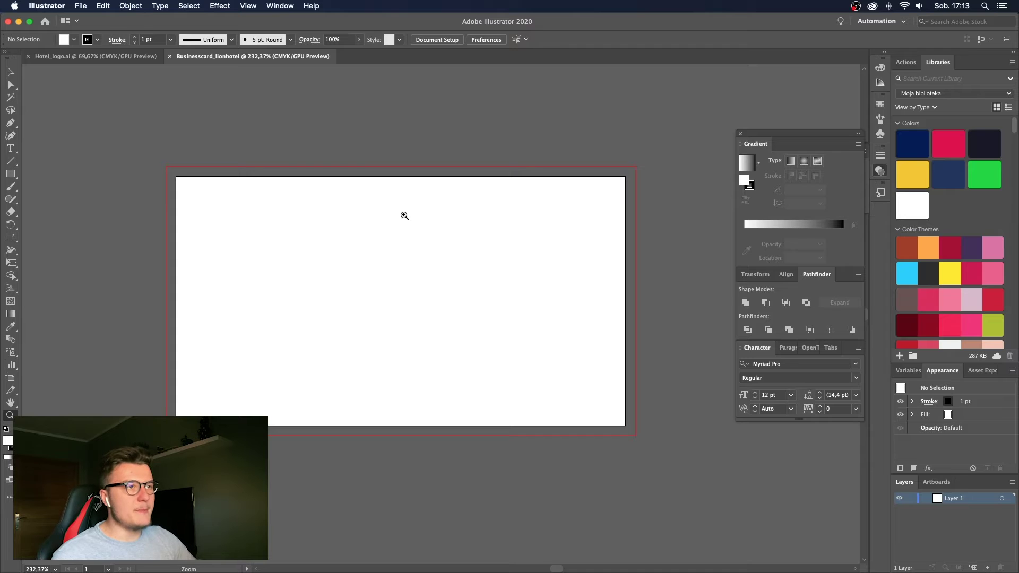
Hide the guides via View > Guides > Hide Guides.
{"action": "left_click", "coordinate": [248, 6]}
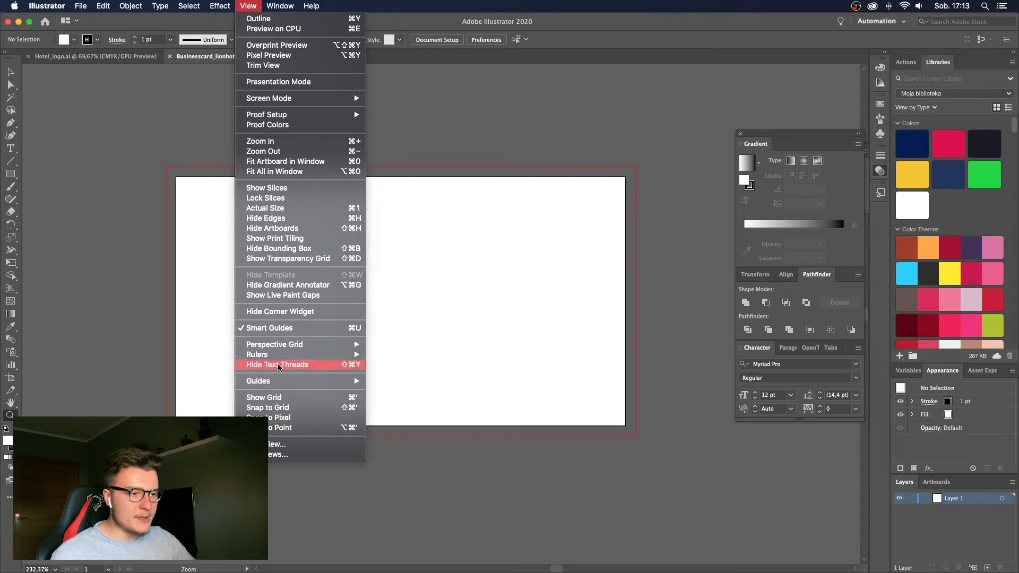
{"action": "mouse_move", "coordinate": [300, 358]}
{"action": "mouse_move", "coordinate": [319, 381]}
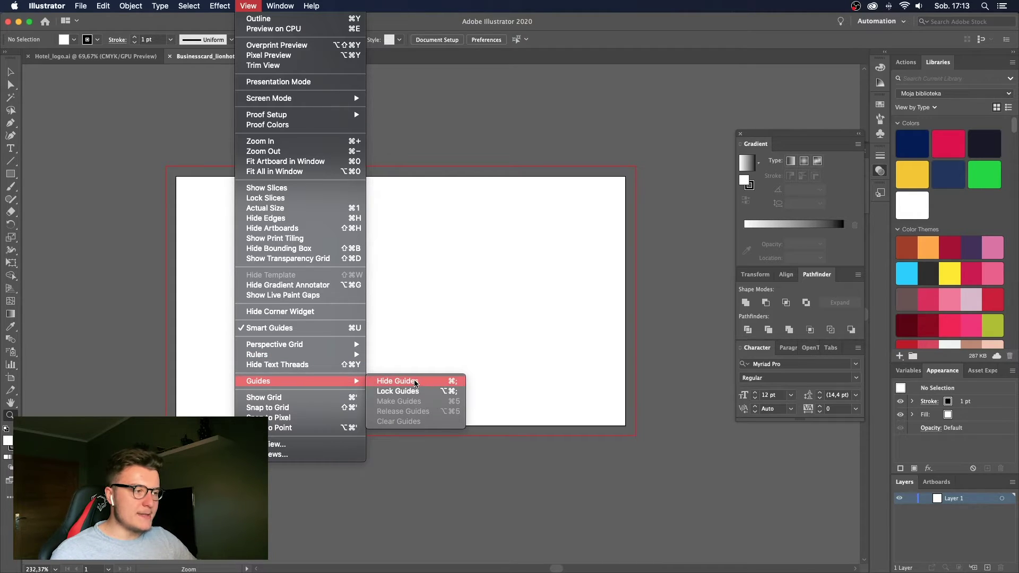
{"action": "left_click", "coordinate": [415, 381]}
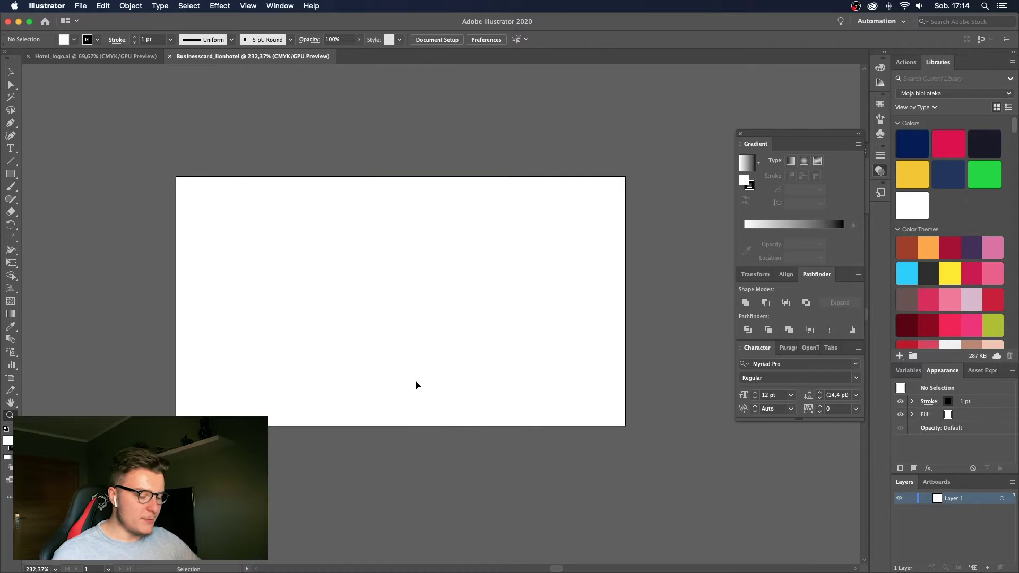
Show the bleed guides again, glance at Preferences without changes, and turn on the rulers.
{"action": "key", "text": "super+semicolon"}
{"action": "left_click_drag", "start_coordinate": [433, 362], "coordinate": [415, 362]}
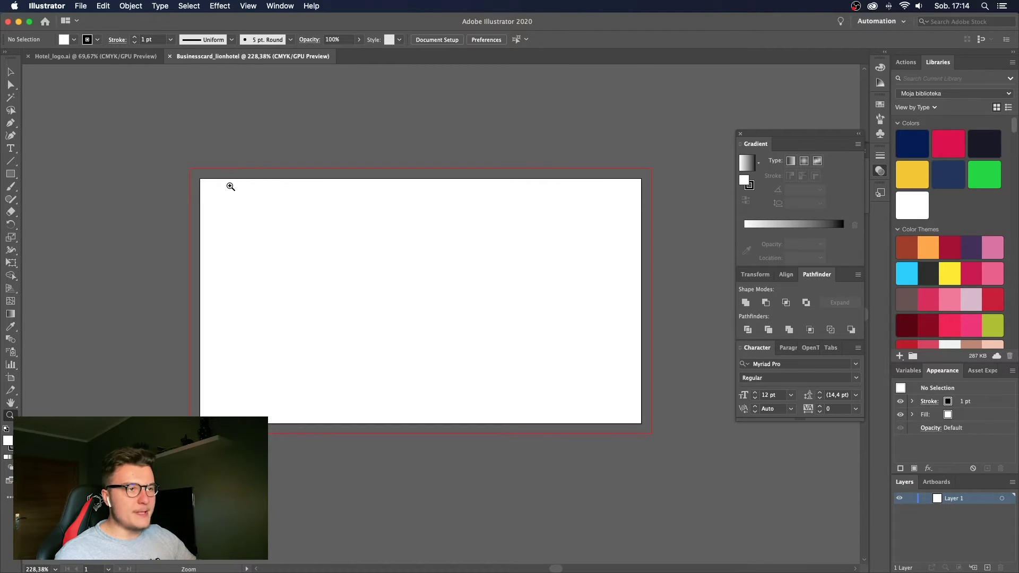
{"action": "left_click", "coordinate": [487, 41]}
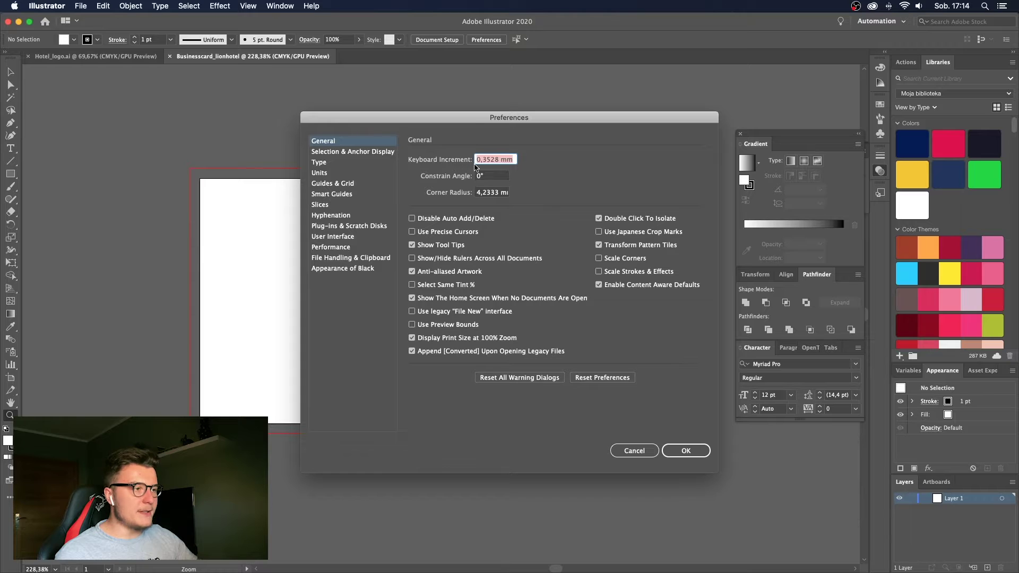
{"action": "key", "text": "Return"}
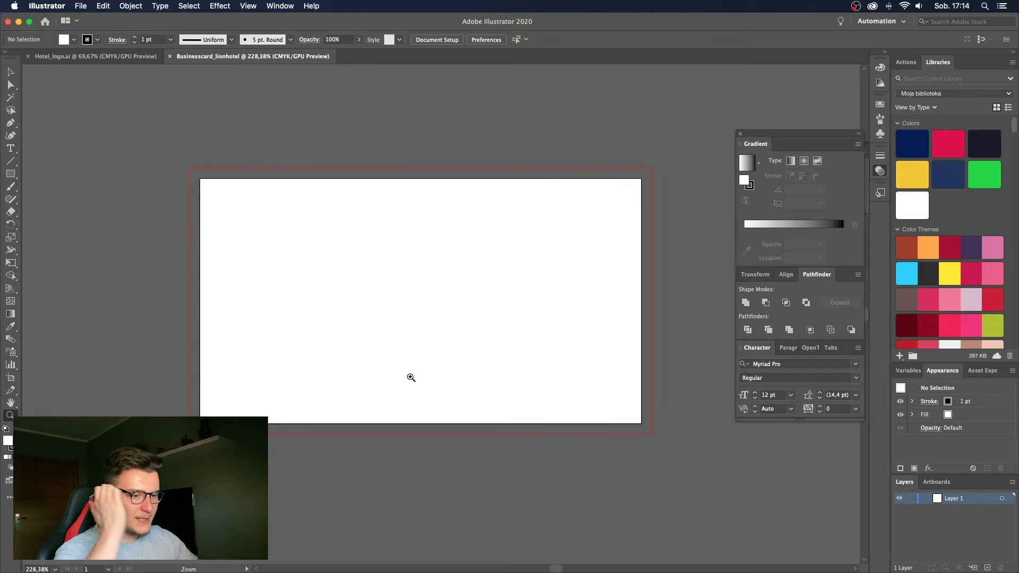
{"action": "key", "text": "super+r"}
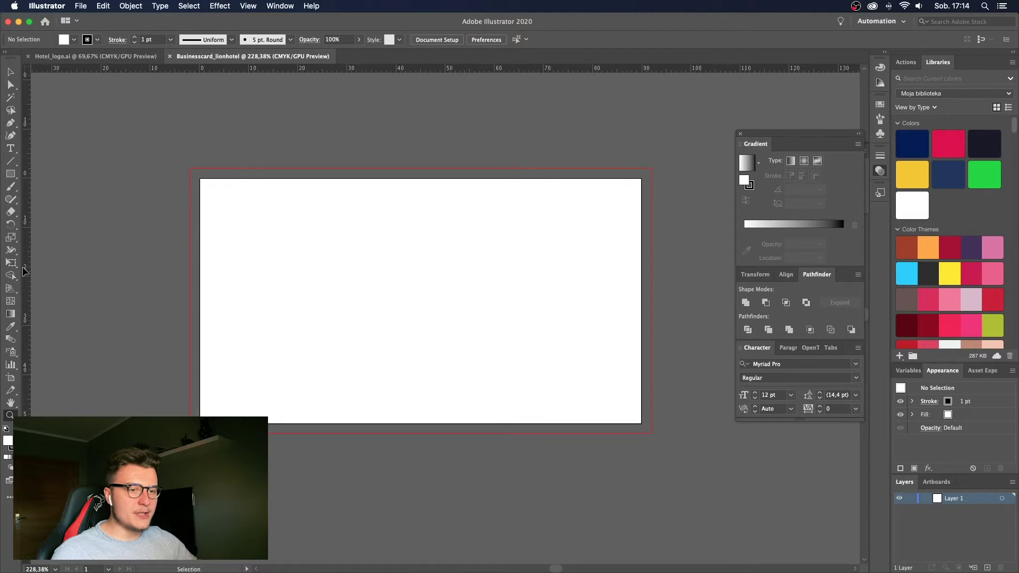
Drag a vertical guide from the ruler and place it at the card's left bleed edge.
{"action": "left_click_drag", "start_coordinate": [27, 270], "coordinate": [272, 288]}
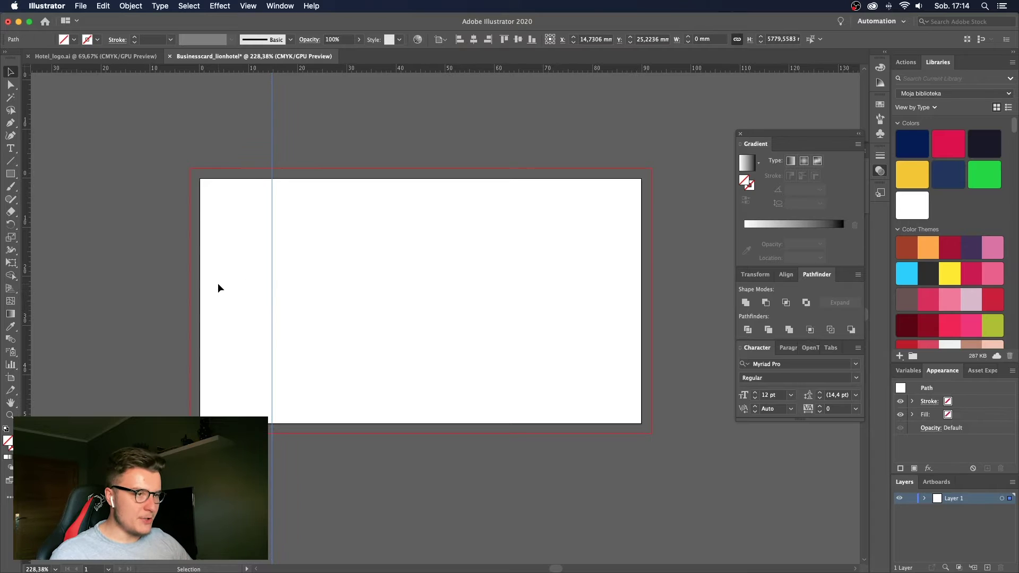
{"action": "key", "text": "Right"}
{"action": "key", "text": "Right"}
{"action": "key", "text": "Right"}
{"action": "key", "text": "Right"}
{"action": "key", "text": "Right"}
{"action": "key", "text": "Right"}
{"action": "key", "text": "Right"}
{"action": "key", "text": "Right"}
{"action": "key", "text": "Right"}
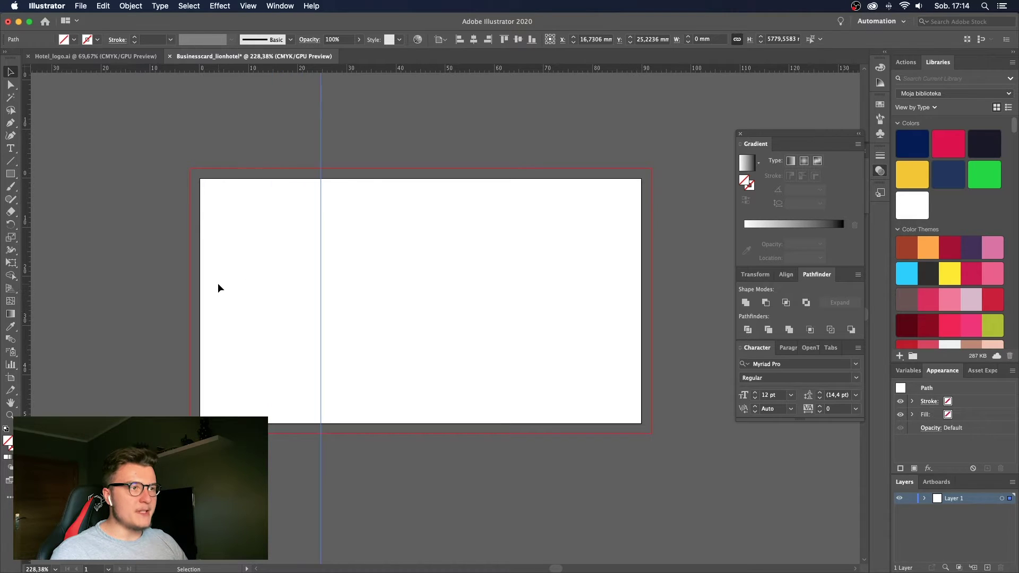
{"action": "key", "text": "Right"}
{"action": "key", "text": "Right"}
{"action": "key", "text": "Right"}
{"action": "key", "text": "Right"}
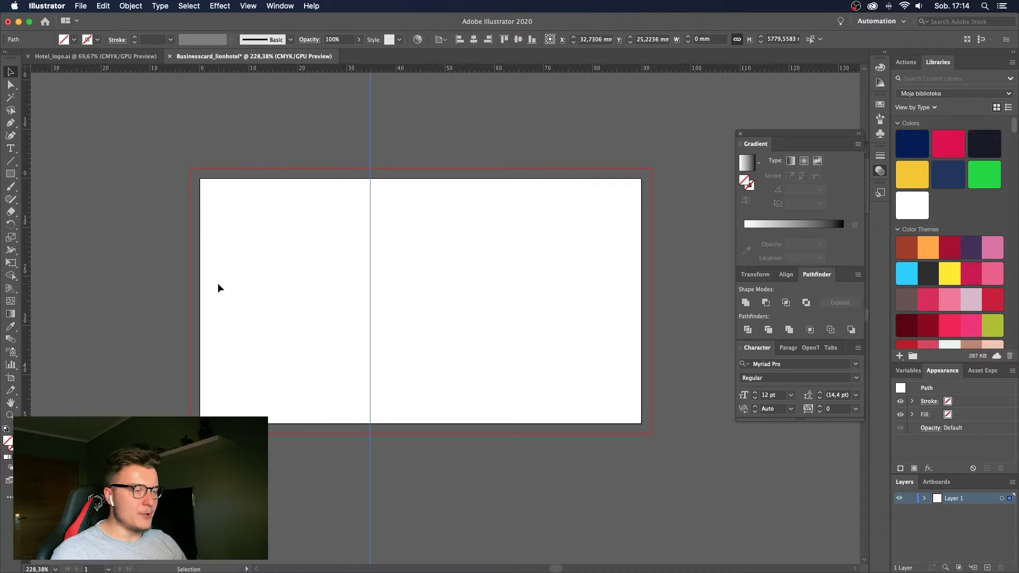
{"action": "key", "text": "Right"}
{"action": "key", "text": "Right"}
{"action": "key", "text": "Right"}
{"action": "key", "text": "Right"}
{"action": "key", "text": "Right"}
{"action": "key", "text": "Right"}
{"action": "key", "text": "Right"}
{"action": "key", "text": "Right"}
{"action": "key", "text": "Left"}
{"action": "key", "text": "Left"}
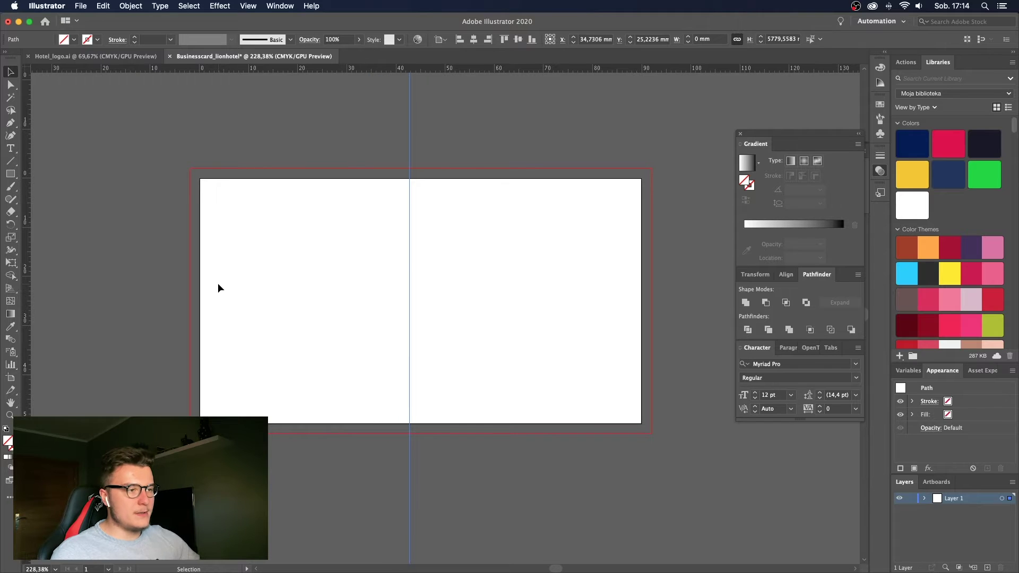
{"action": "left_click_drag", "start_coordinate": [411, 255], "coordinate": [190, 263]}
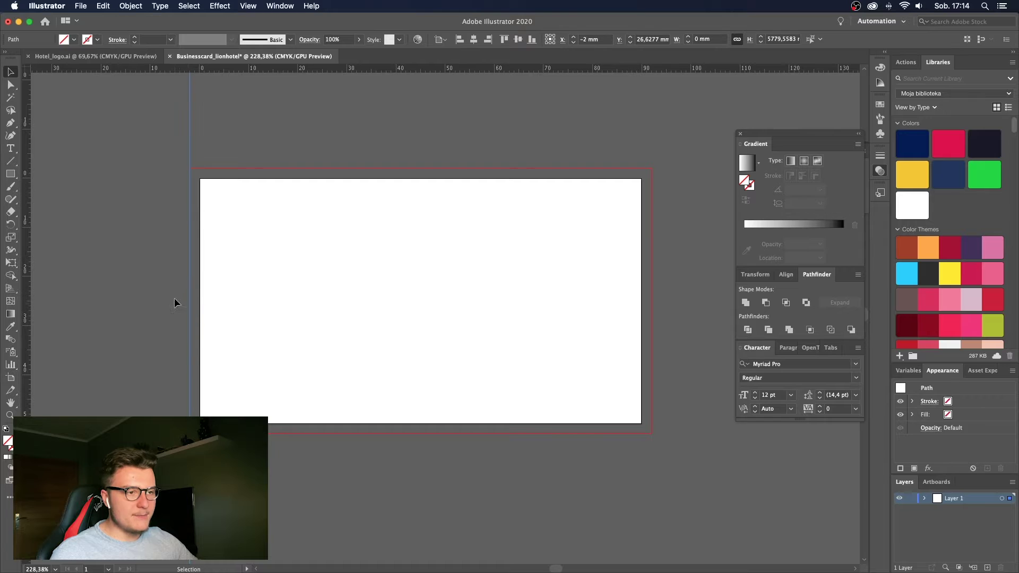
Nudge the left guide 4 mm right and the top guide 4 mm down.
{"action": "scroll", "coordinate": [174, 298], "scroll_direction": "up", "scroll_amount": 2}
{"action": "key", "text": "z"}
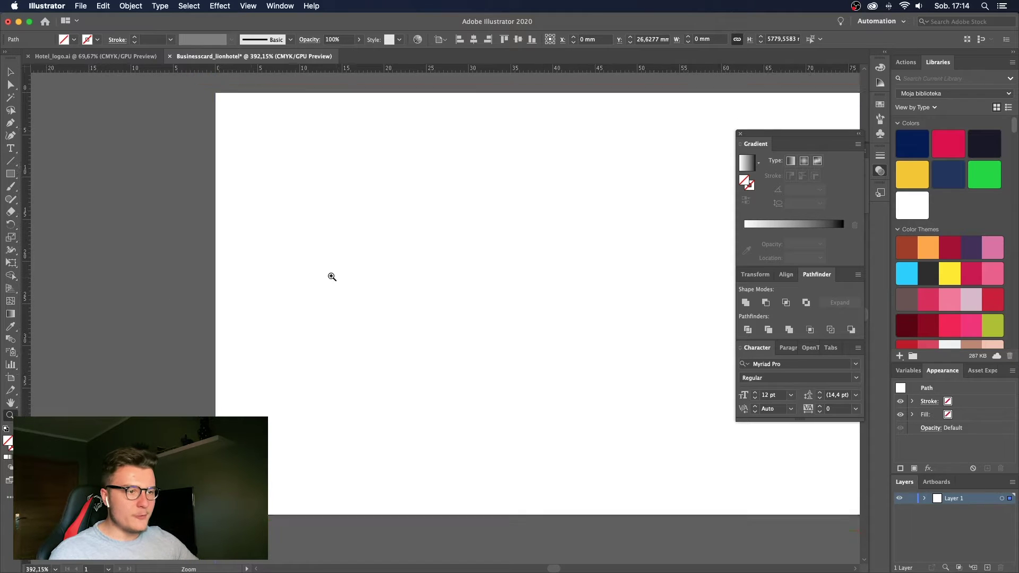
{"action": "left_click_drag", "start_coordinate": [423, 296], "coordinate": [199, 319]}
{"action": "scroll", "coordinate": [265, 324], "scroll_direction": "right", "scroll_amount": 2}
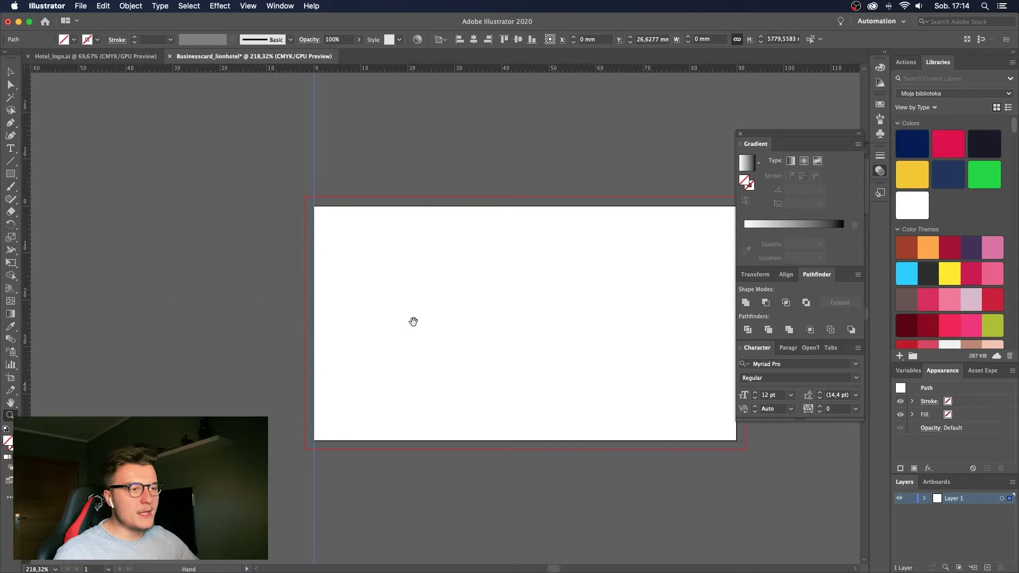
{"action": "scroll", "coordinate": [361, 323], "scroll_direction": "right", "scroll_amount": 4}
{"action": "key", "text": "v"}
{"action": "left_click", "coordinate": [312, 321]}
{"action": "left_click_drag", "start_coordinate": [301, 293], "coordinate": [180, 282]}
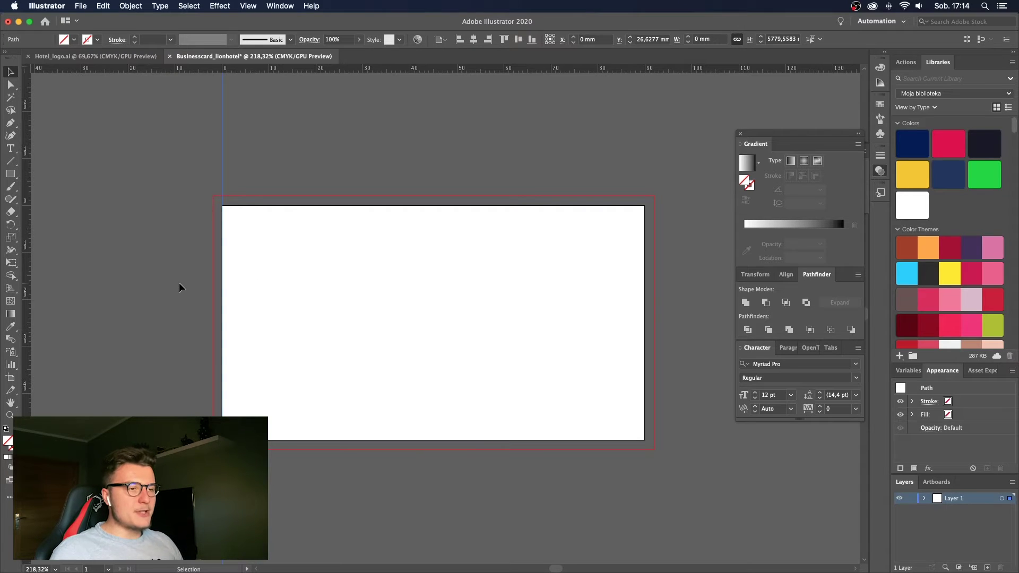
{"action": "key", "text": "Right"}
{"action": "key", "text": "Right"}
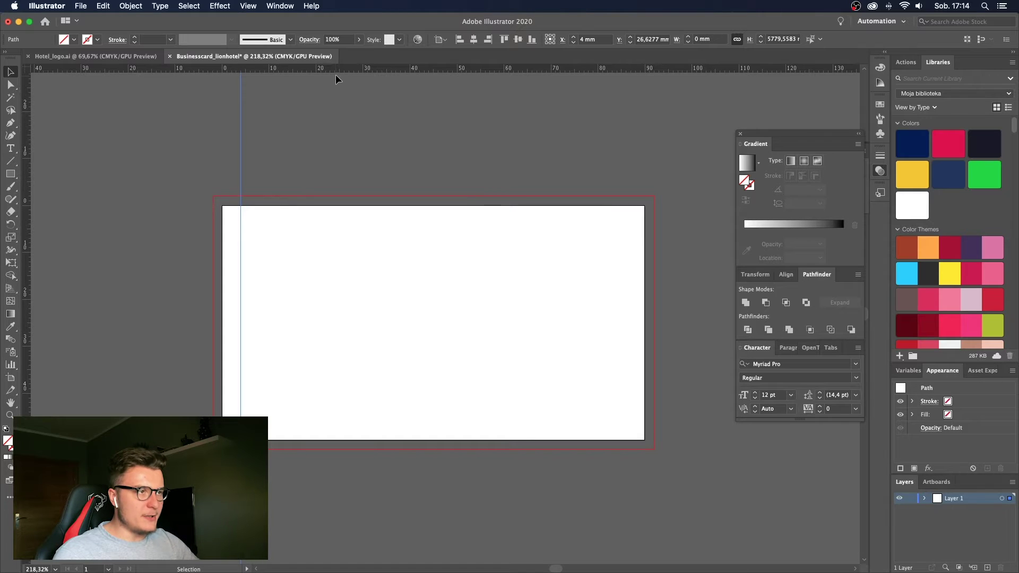
{"action": "left_click", "coordinate": [310, 204]}
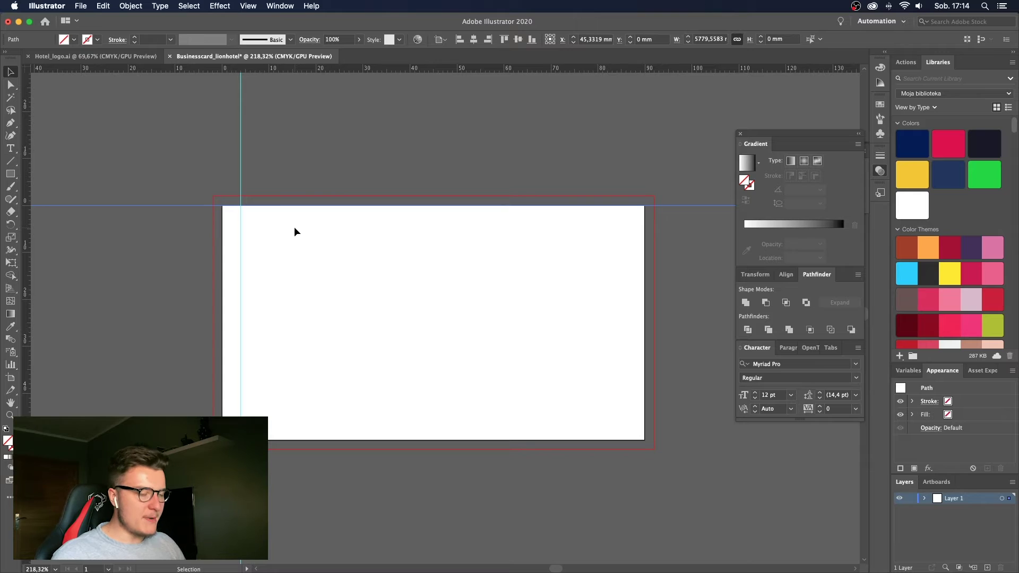
{"action": "key", "text": "Down"}
{"action": "key", "text": "Down"}
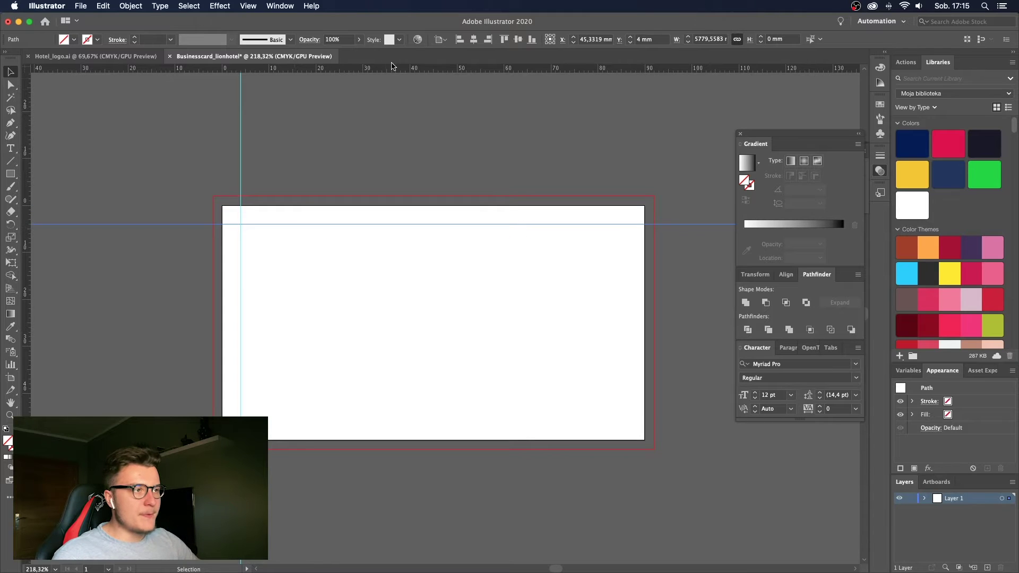
Add bottom and right guides at the card edges, each nudged 4 mm inward.
{"action": "left_click_drag", "start_coordinate": [390, 67], "coordinate": [397, 439]}
{"action": "key", "text": "Up"}
{"action": "key", "text": "Up"}
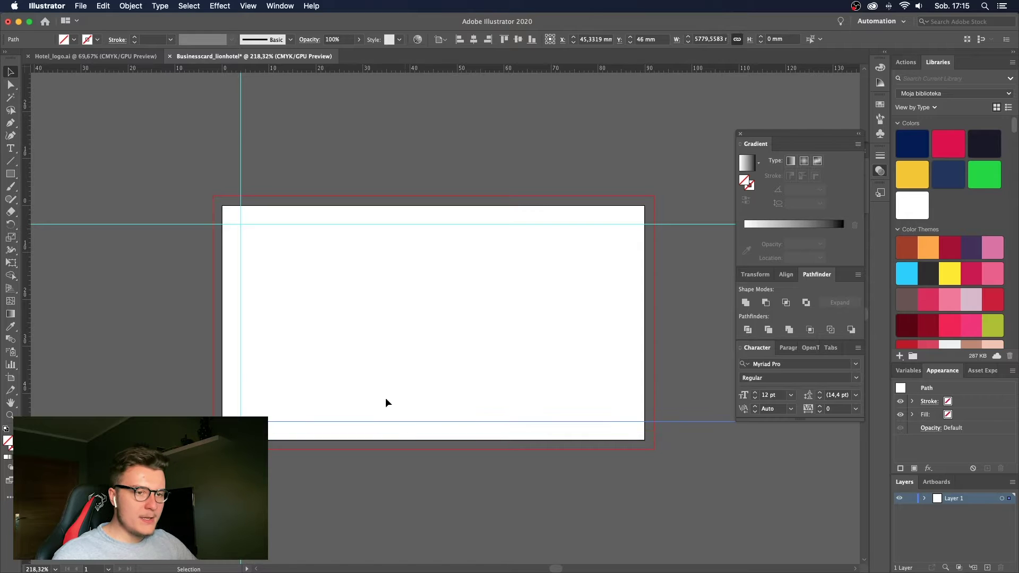
{"action": "left_click_drag", "start_coordinate": [26, 293], "coordinate": [644, 332]}
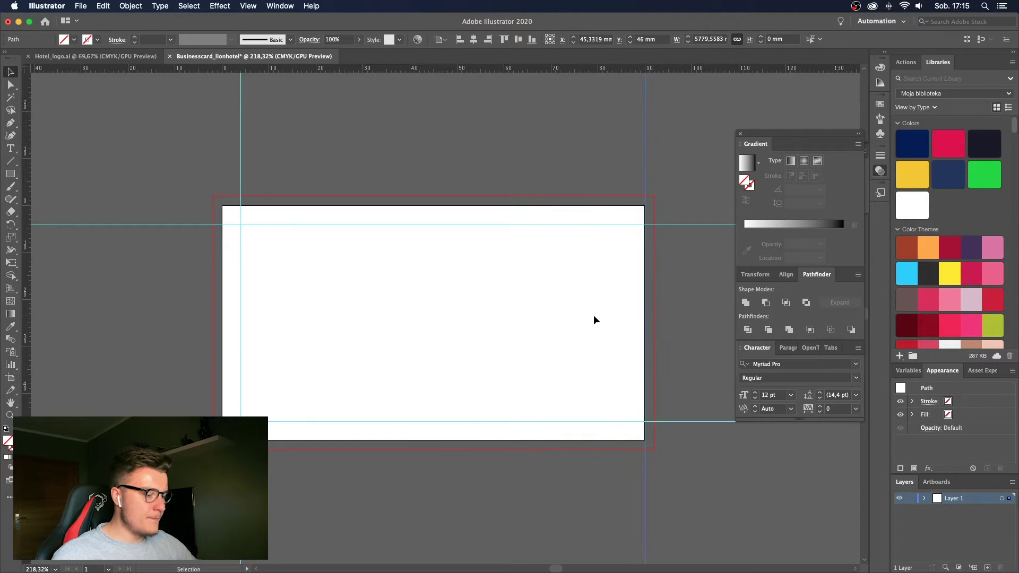
{"action": "key", "text": "Left"}
{"action": "key", "text": "Left"}
{"action": "key", "text": "z"}
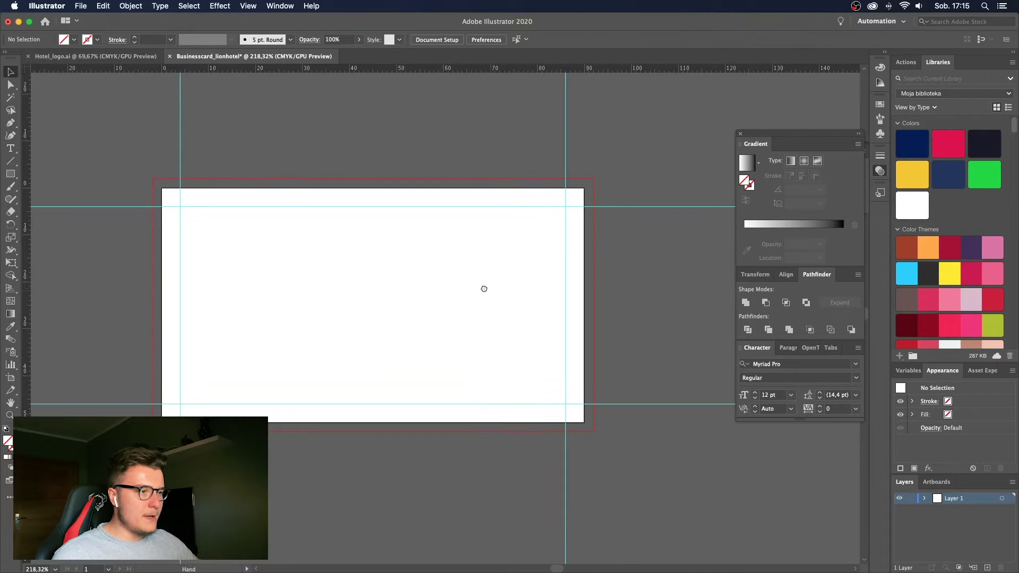
{"action": "left_click_drag", "start_coordinate": [483, 286], "coordinate": [421, 304]}
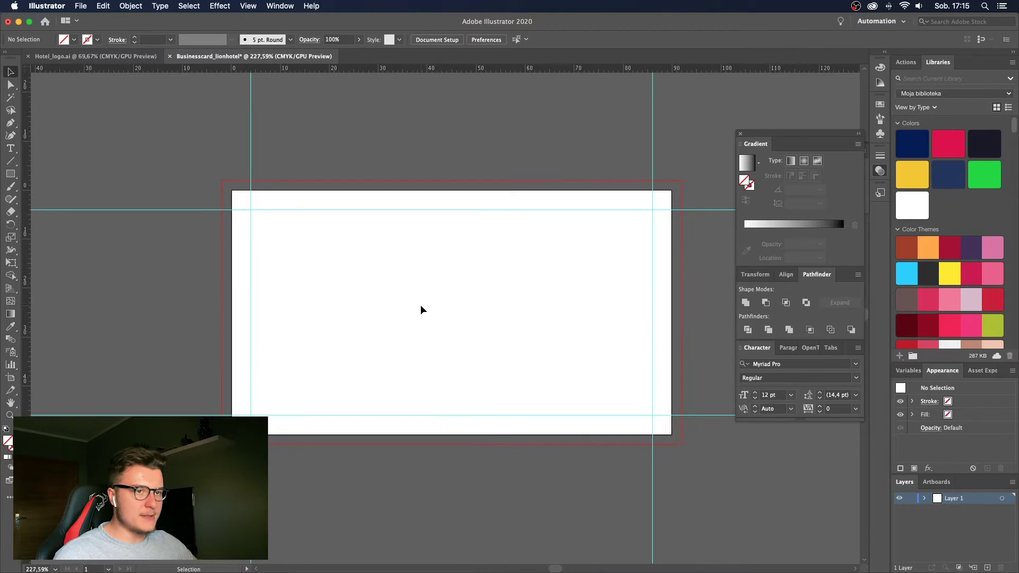
{"action": "scroll", "coordinate": [419, 307], "scroll_direction": "down", "scroll_amount": 2}
{"action": "scroll", "coordinate": [389, 306], "scroll_direction": "right", "scroll_amount": 2}
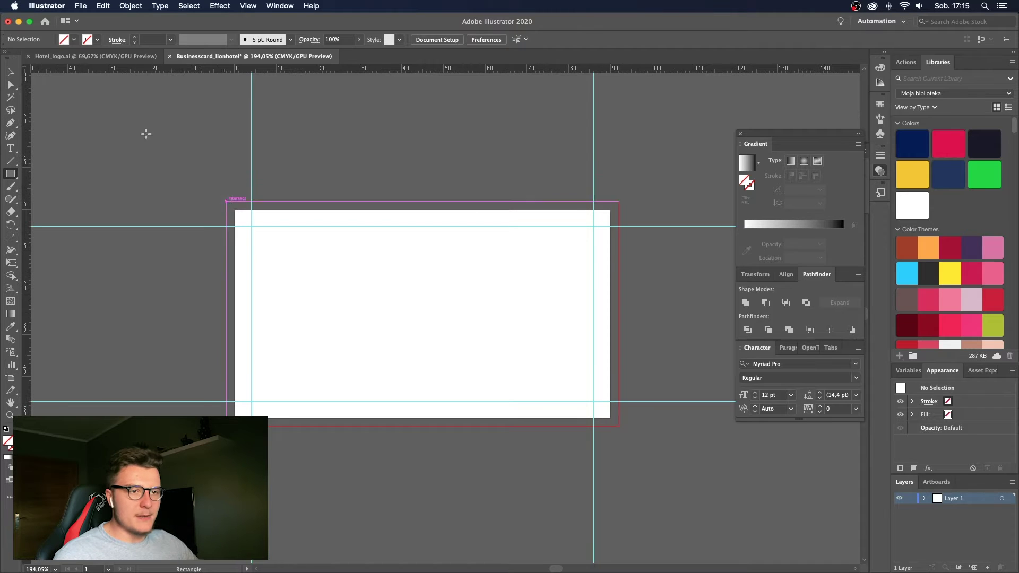
Draw a white-filled 94 × 54 mm rectangle spanning the card from bleed corner to bleed corner.
{"action": "left_click", "coordinate": [74, 40]}
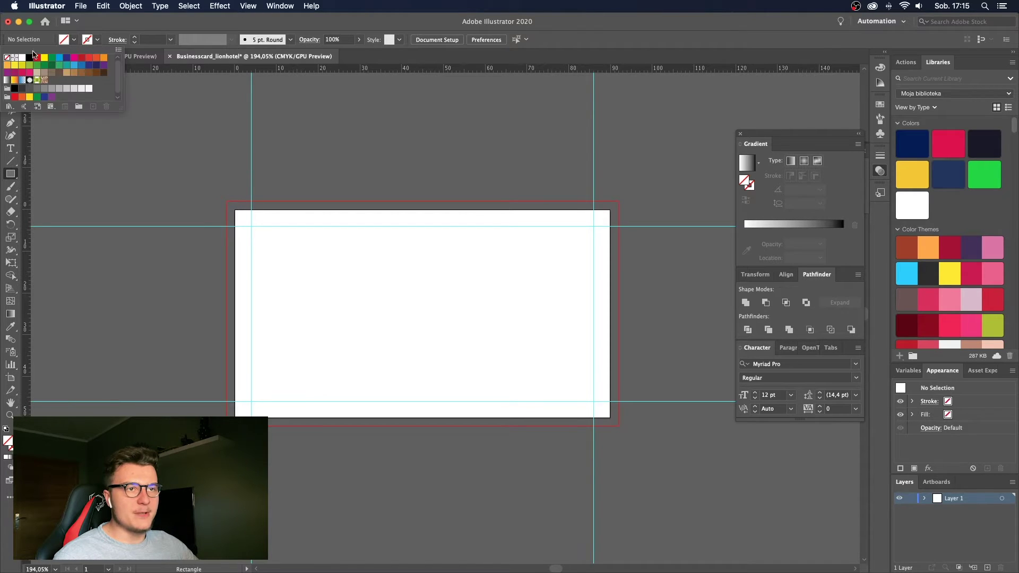
{"action": "left_click", "coordinate": [25, 58]}
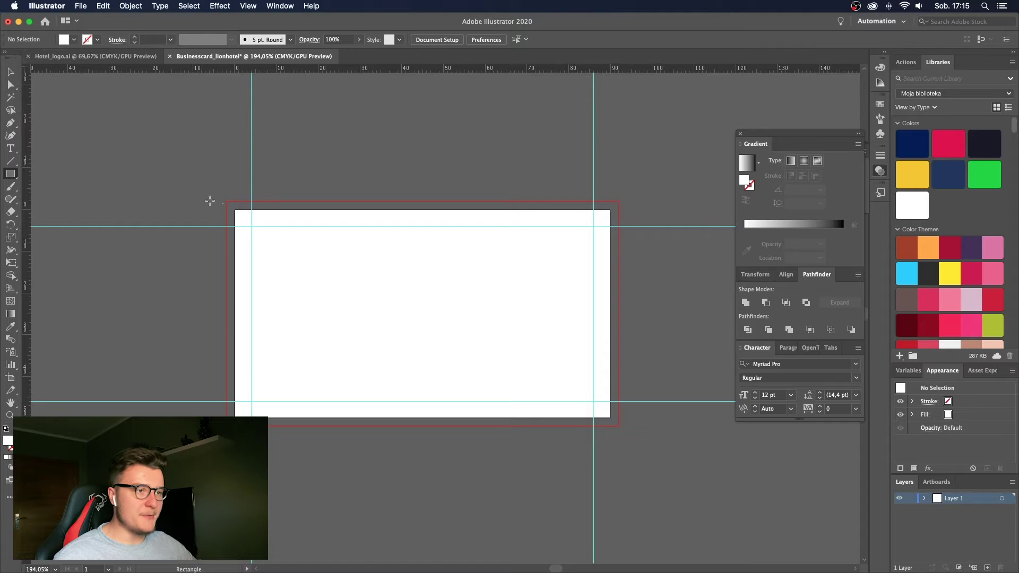
{"action": "left_click_drag", "start_coordinate": [227, 203], "coordinate": [619, 426]}
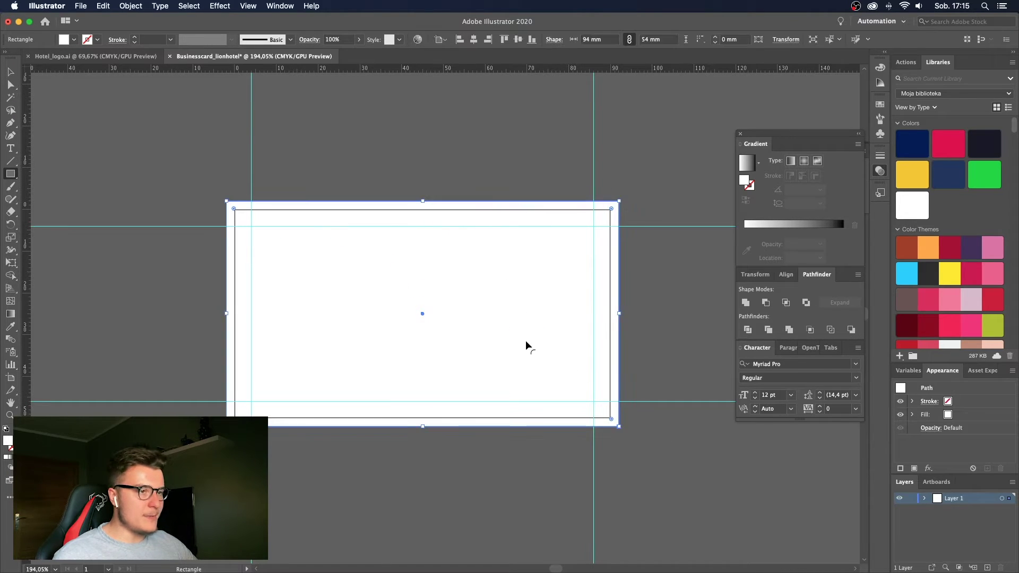
{"action": "key", "text": "v"}
{"action": "right_click", "coordinate": [504, 328]}
Add guides along the card's top, left and bottom edges.
{"action": "left_click", "coordinate": [435, 305]}
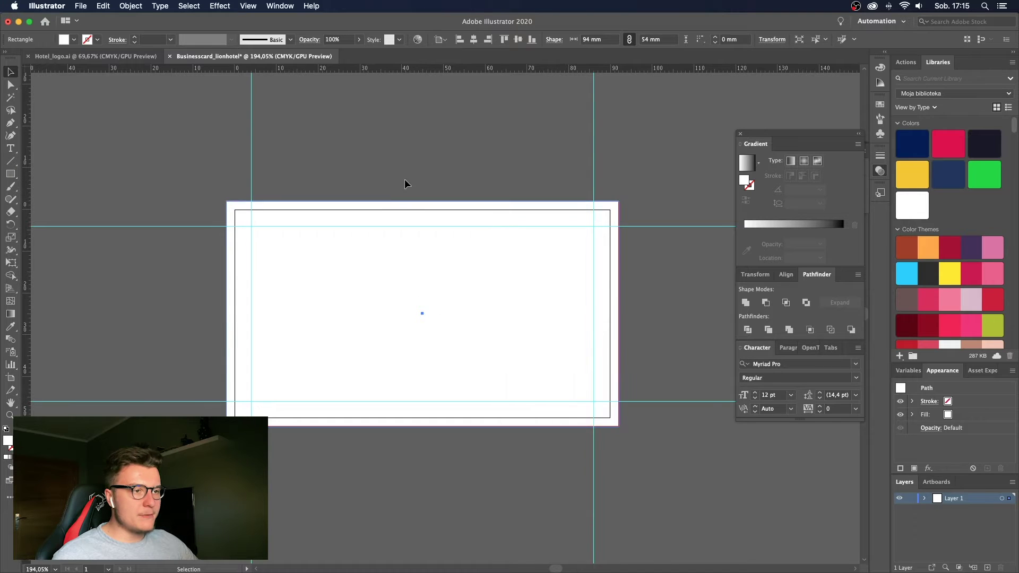
{"action": "left_click", "coordinate": [288, 142]}
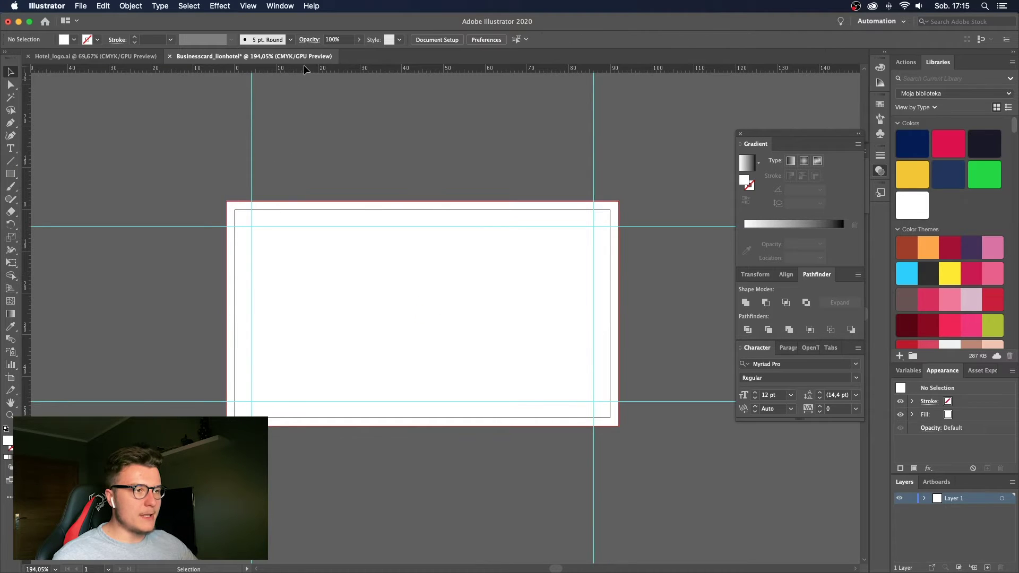
{"action": "left_click_drag", "start_coordinate": [304, 66], "coordinate": [313, 209]}
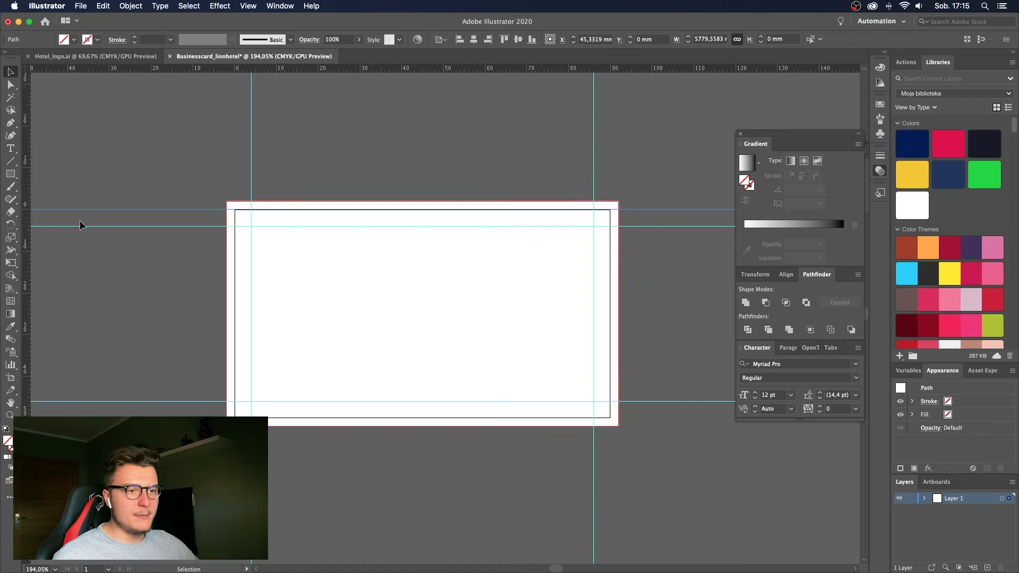
{"action": "left_click_drag", "start_coordinate": [28, 247], "coordinate": [234, 253]}
{"action": "left_click_drag", "start_coordinate": [390, 65], "coordinate": [483, 419]}
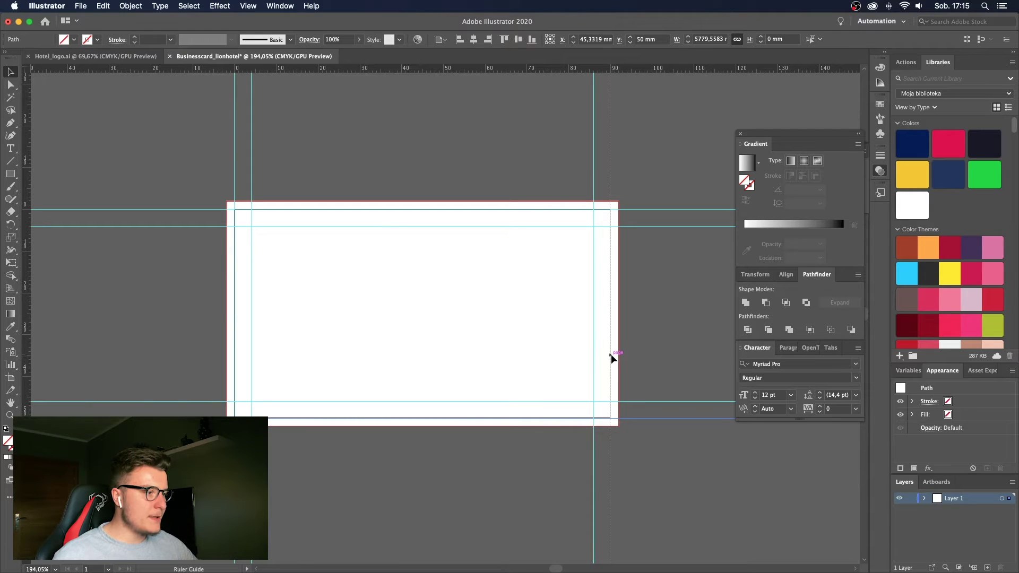
Draw a temporary crimson rectangle between guide and card edge to gauge spacing, then delete it.
{"action": "key", "text": "z"}
{"action": "left_click_drag", "start_coordinate": [624, 228], "coordinate": [689, 230]}
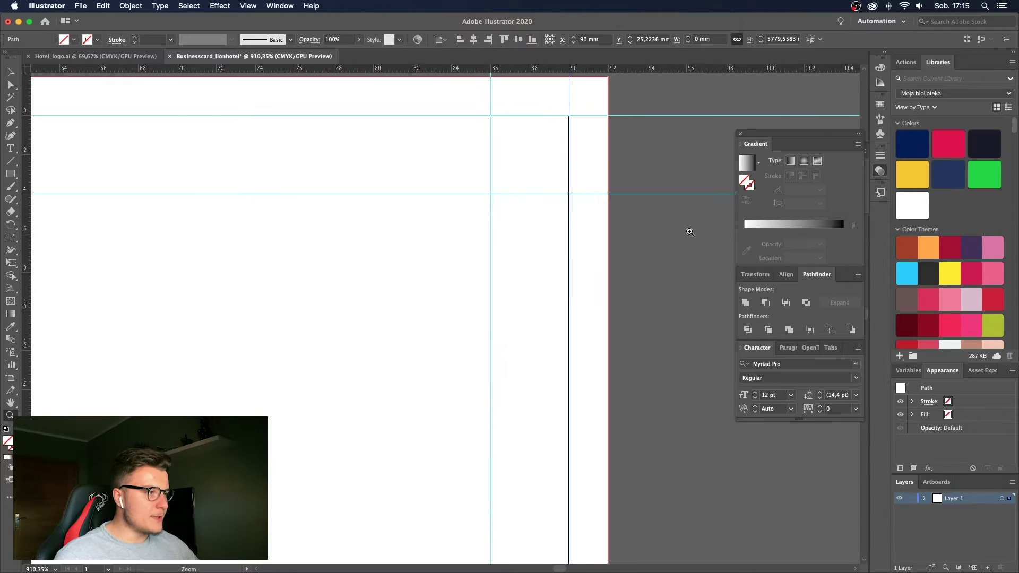
{"action": "left_click", "coordinate": [10, 174]}
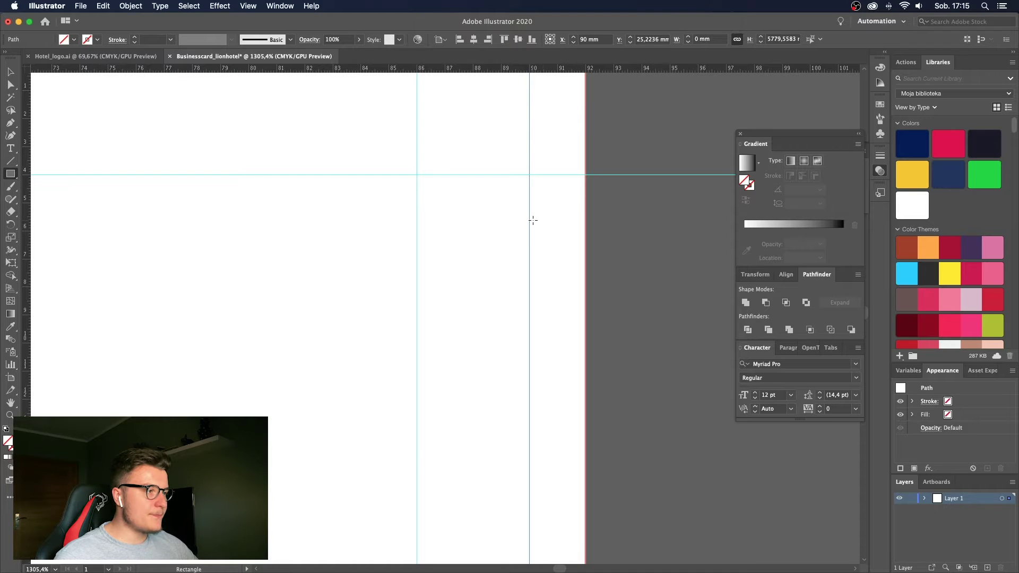
{"action": "left_click_drag", "start_coordinate": [533, 219], "coordinate": [585, 356]}
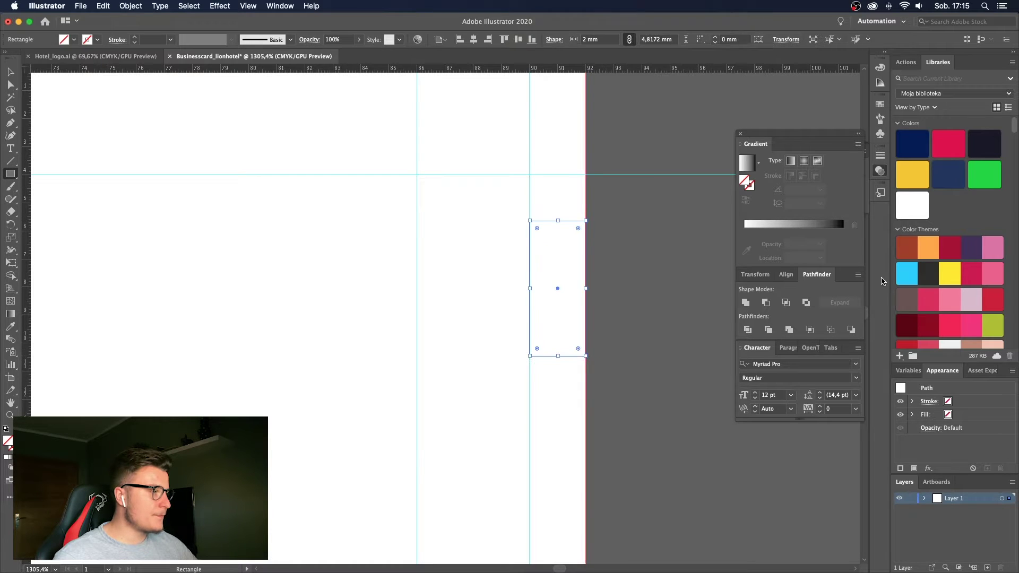
{"action": "key", "text": "v"}
{"action": "left_click", "coordinate": [971, 272]}
{"action": "left_click", "coordinate": [601, 222]}
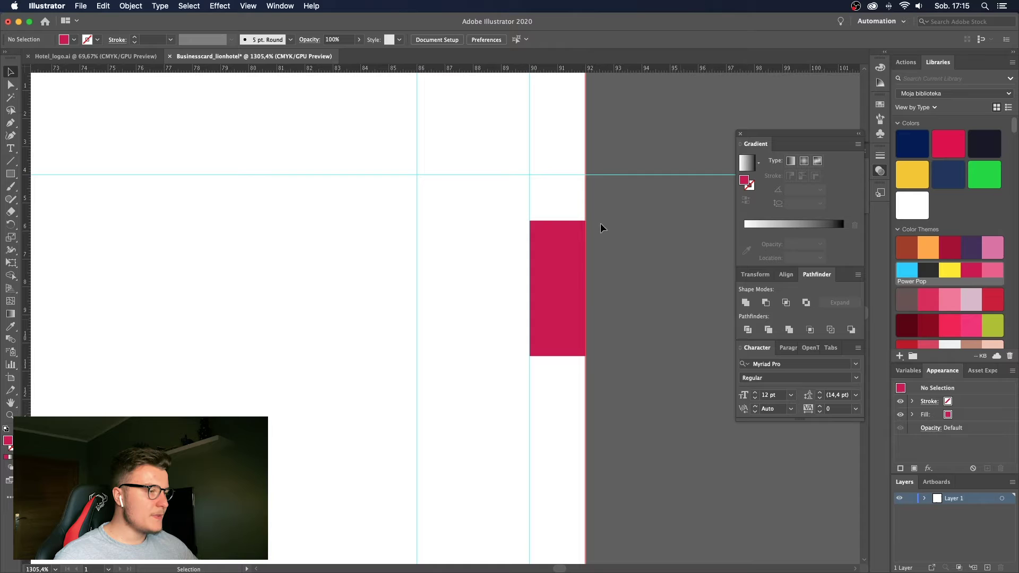
{"action": "left_click", "coordinate": [569, 271]}
{"action": "key", "text": "Return"}
{"action": "key", "text": "Escape"}
{"action": "key", "text": "Delete"}
{"action": "key", "text": "z"}
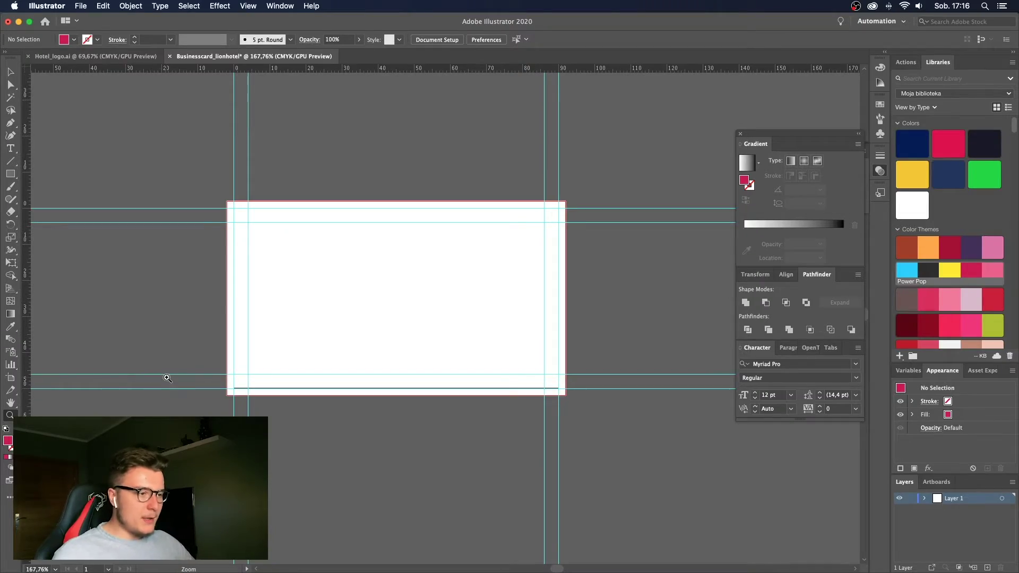
{"action": "key", "text": "v"}
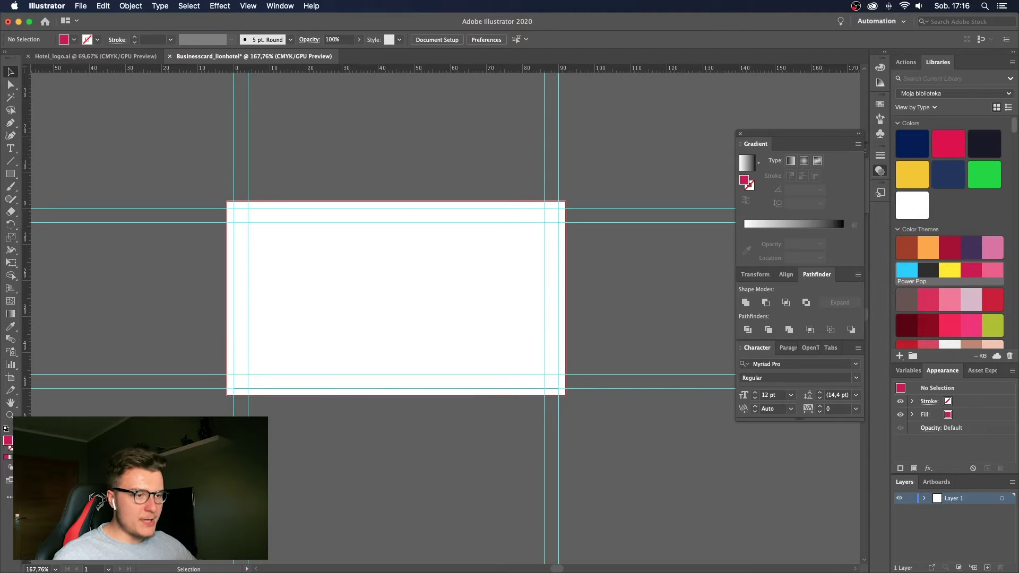
{"action": "key", "text": "z"}
{"action": "left_click_drag", "start_coordinate": [309, 319], "coordinate": [293, 311]}
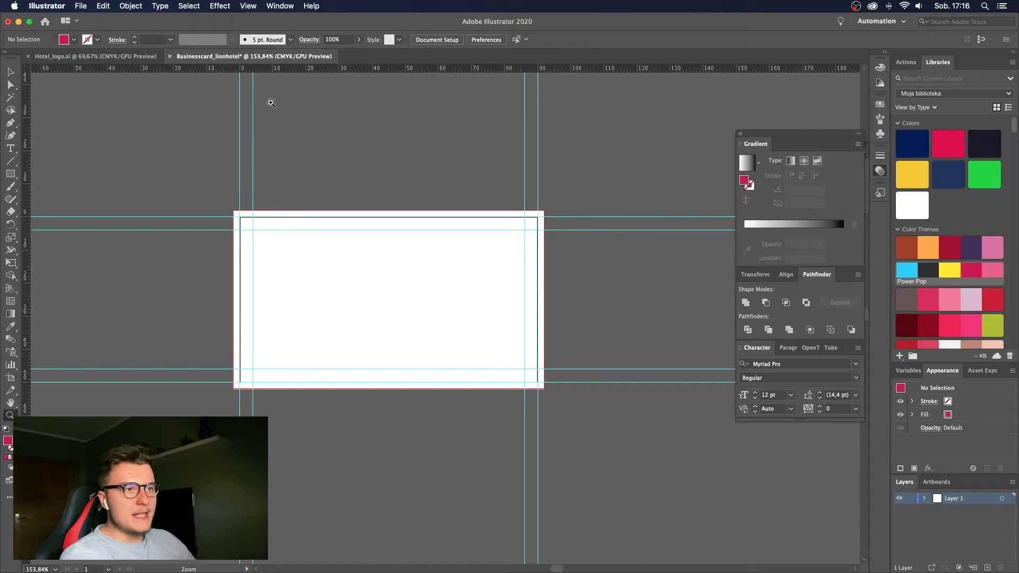
{"action": "left_click_drag", "start_coordinate": [226, 265], "coordinate": [281, 226]}
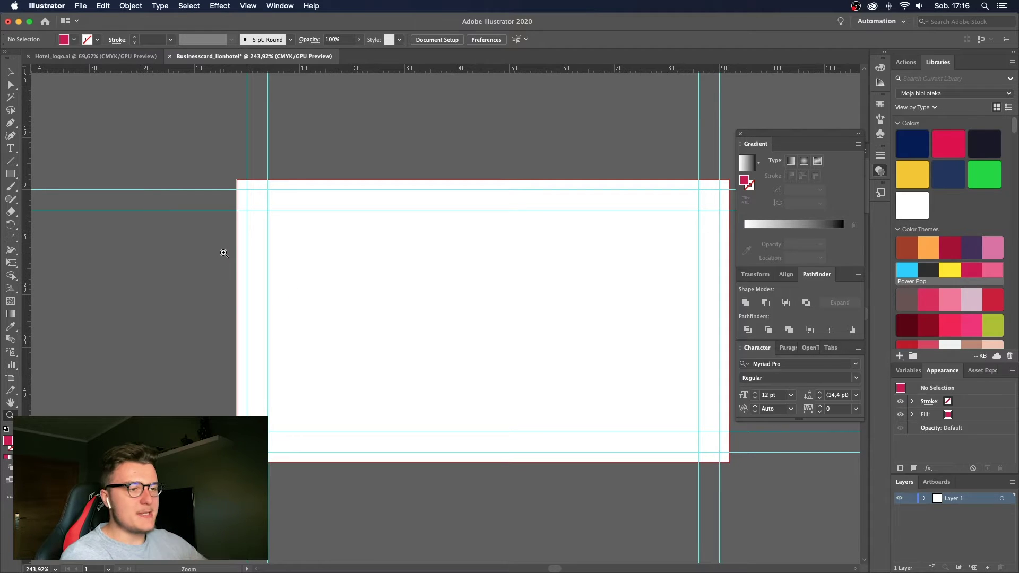
{"action": "left_click_drag", "start_coordinate": [249, 232], "coordinate": [228, 183]}
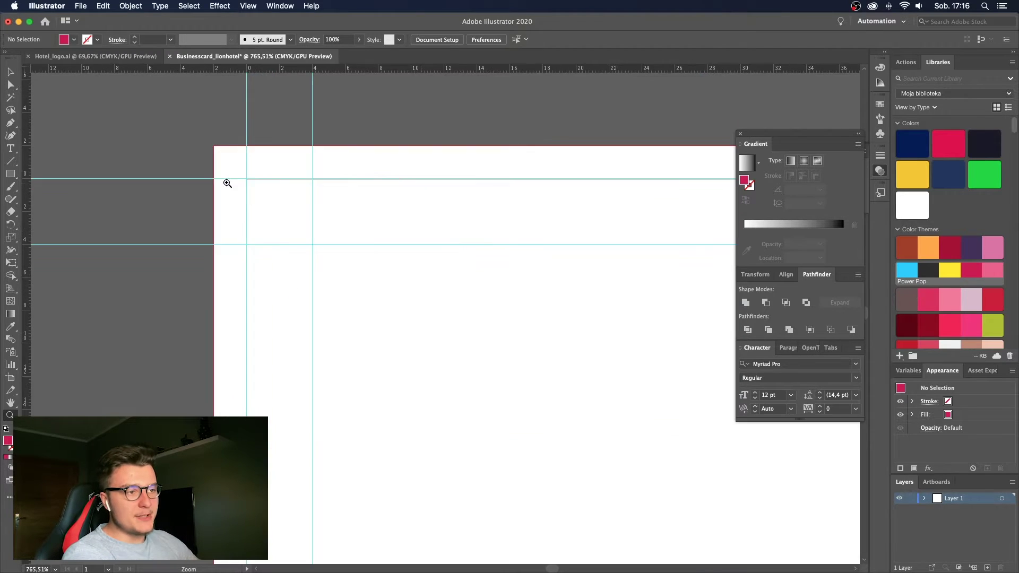
{"action": "left_click", "coordinate": [252, 230], "text": "alt"}
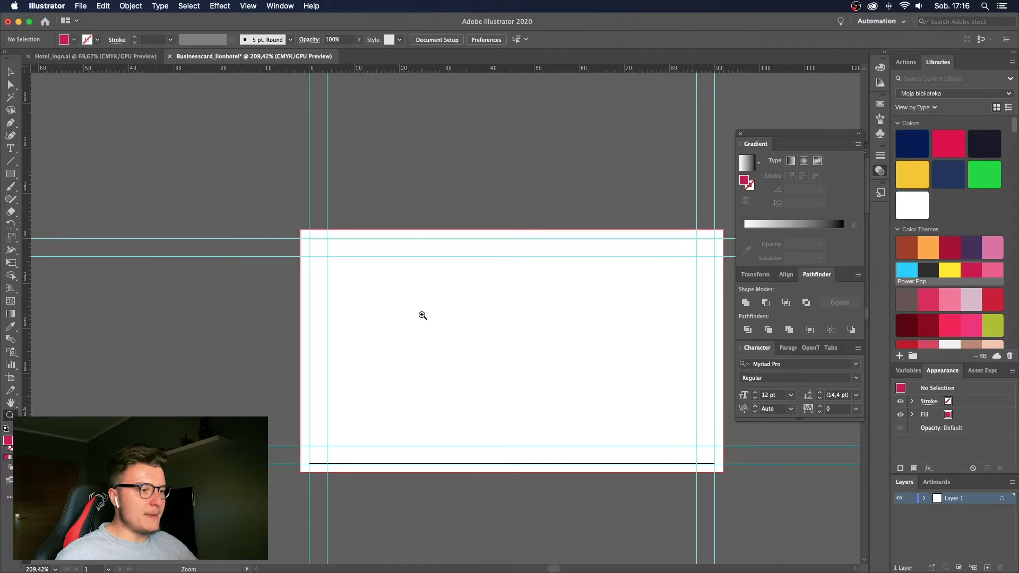
{"action": "scroll", "coordinate": [423, 316], "scroll_direction": "right", "scroll_amount": 5}
{"action": "scroll", "coordinate": [423, 315], "scroll_direction": "down", "scroll_amount": 2}
{"action": "key", "text": "v"}
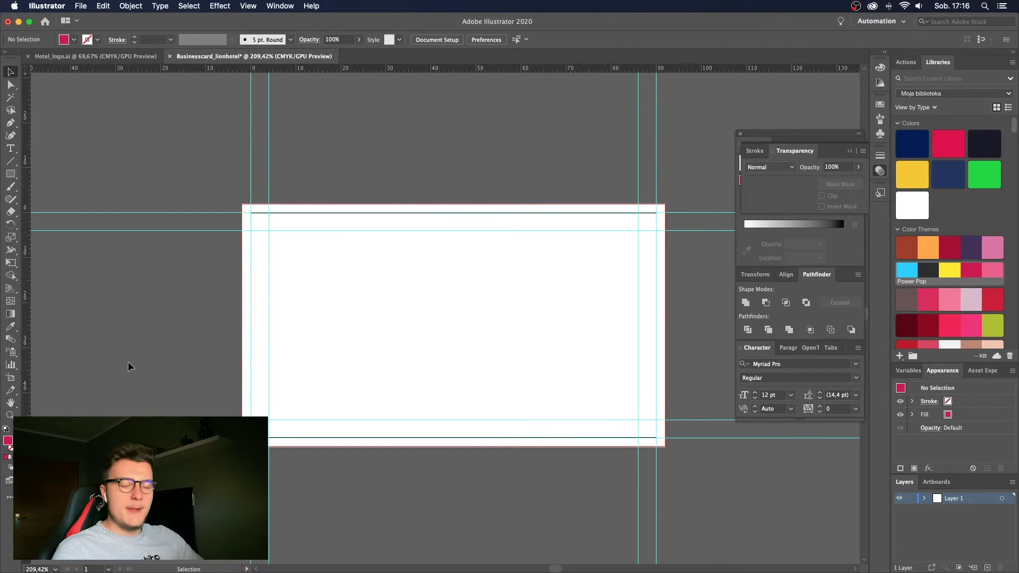
{"action": "scroll", "coordinate": [130, 361], "scroll_direction": "left", "scroll_amount": 2}
{"action": "left_click_drag", "start_coordinate": [282, 350], "coordinate": [237, 343]}
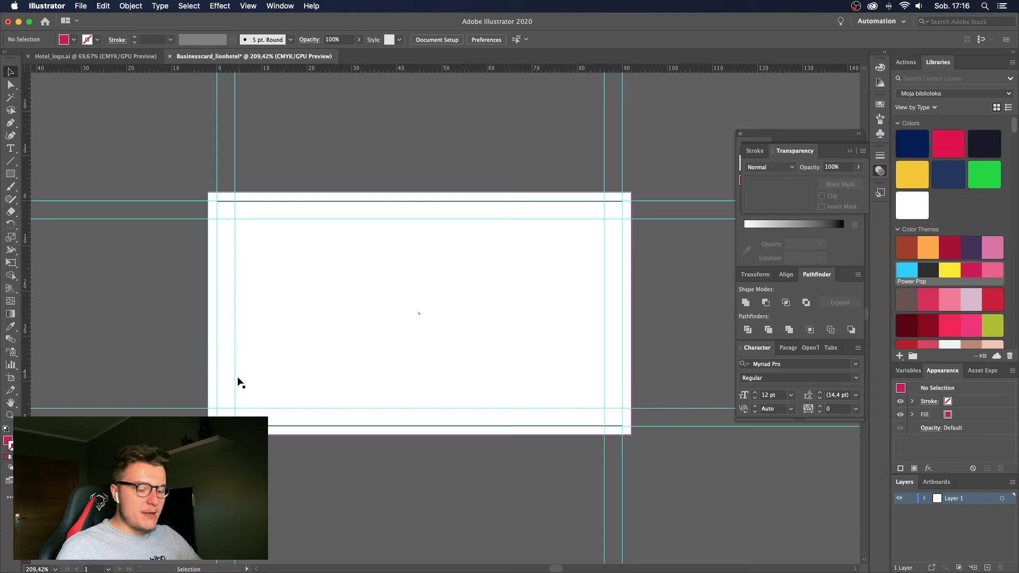
{"action": "scroll", "coordinate": [250, 329], "scroll_direction": "up", "scroll_amount": 2, "text": "alt"}
{"action": "key", "text": "t"}
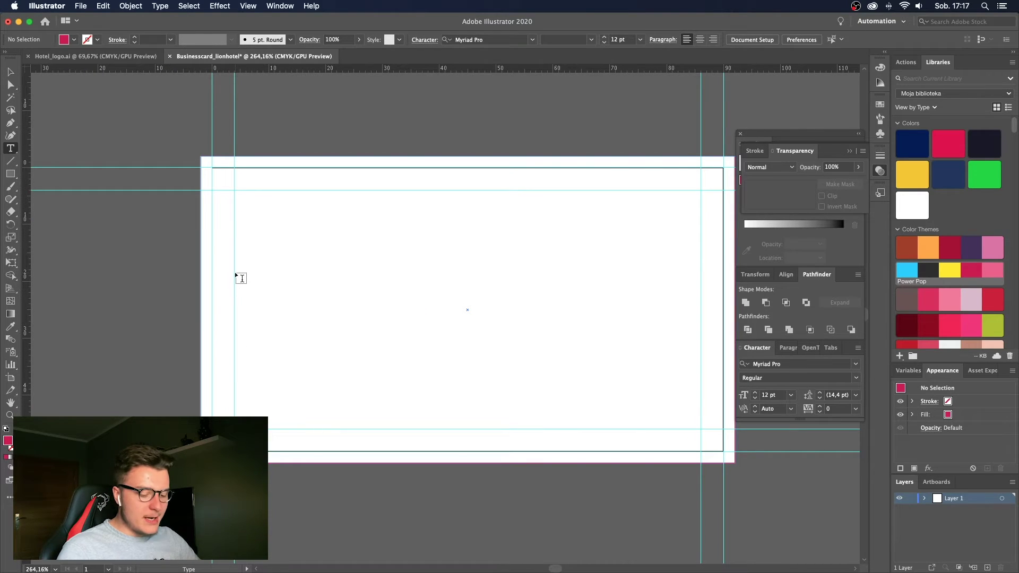
Replace the placeholder with the cardholder's full name and align it to the inner left guide.
{"action": "left_click", "coordinate": [273, 273]}
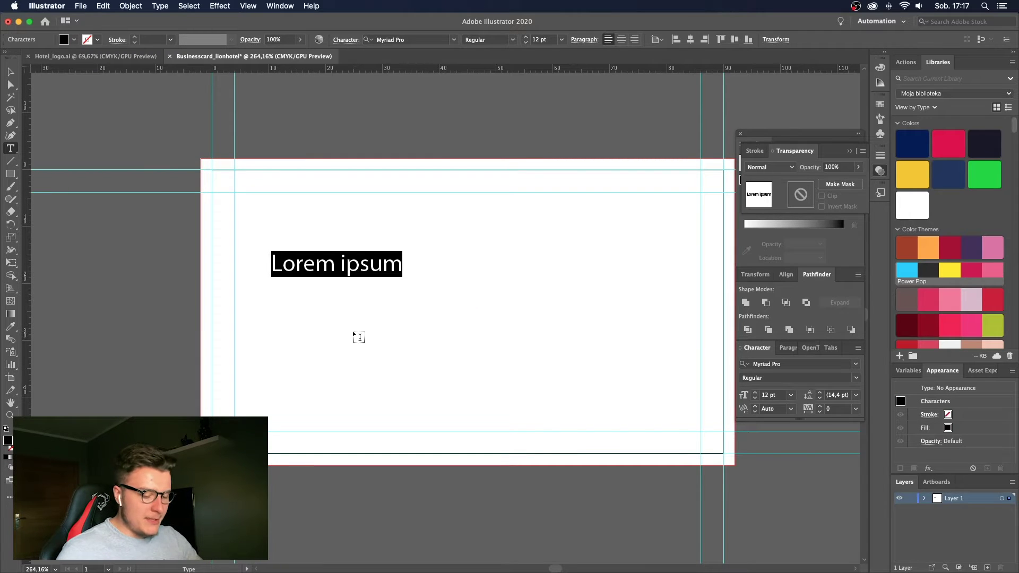
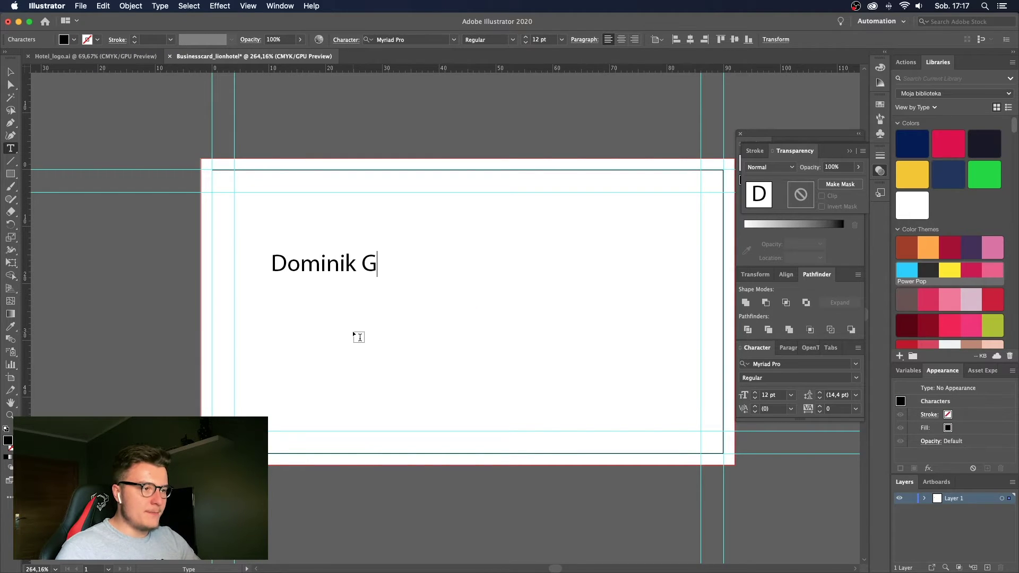
{"action": "key", "text": "Escape"}
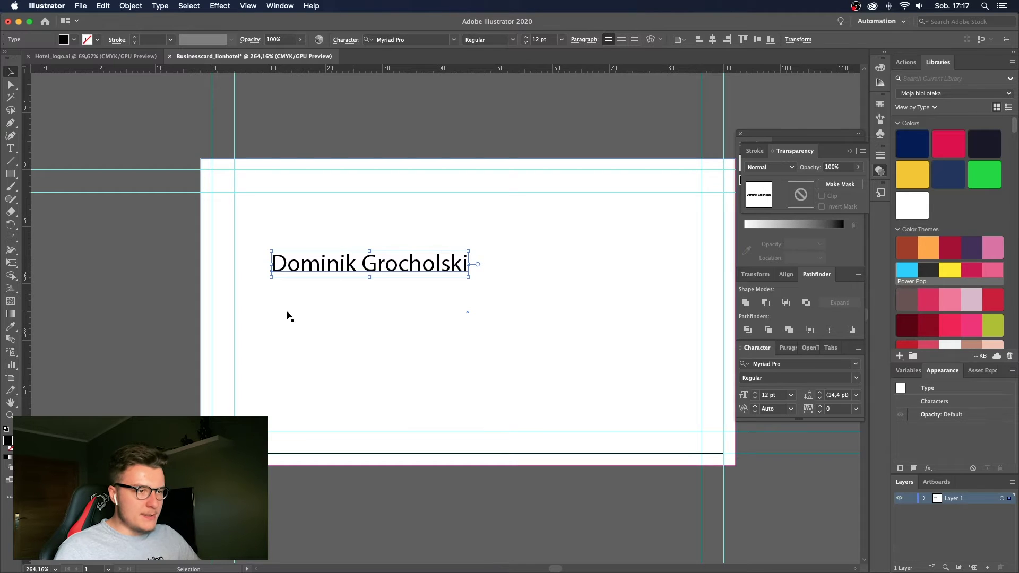
{"action": "key", "text": "a"}
{"action": "left_click_drag", "start_coordinate": [272, 274], "coordinate": [236, 293]}
Reselect the name text object and bring up the font family list.
{"action": "left_click", "coordinate": [212, 303]}
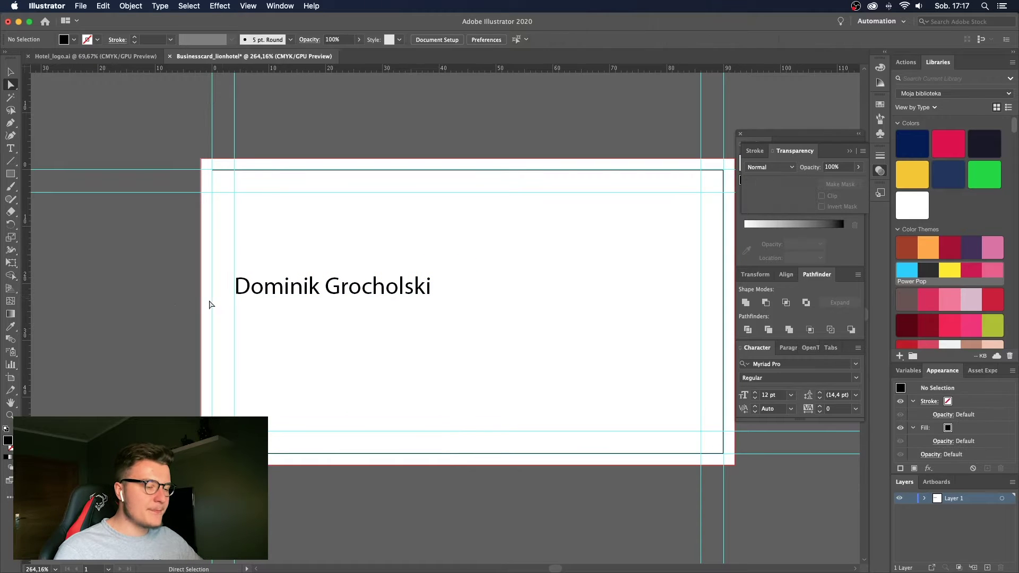
{"action": "key", "text": "v"}
{"action": "left_click", "coordinate": [317, 295]}
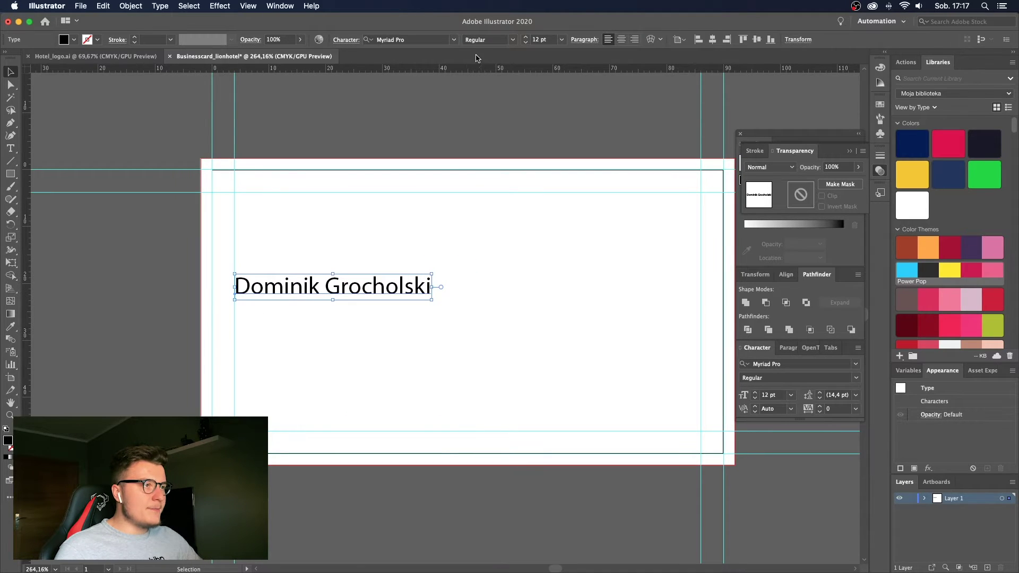
{"action": "left_click", "coordinate": [454, 42]}
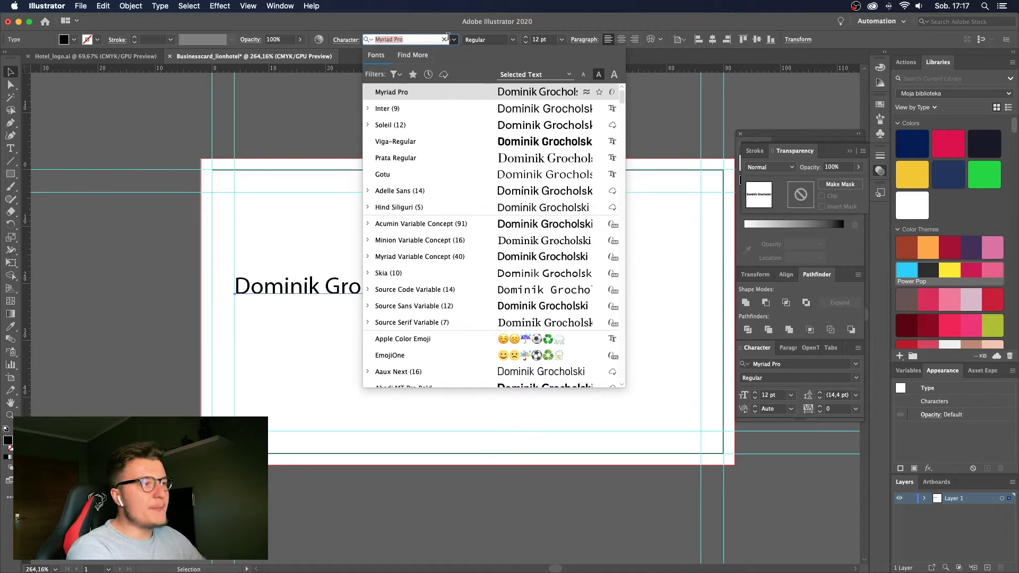
Dismiss the font list without changing the font and switch to the Opera browser.
{"action": "left_click", "coordinate": [447, 37]}
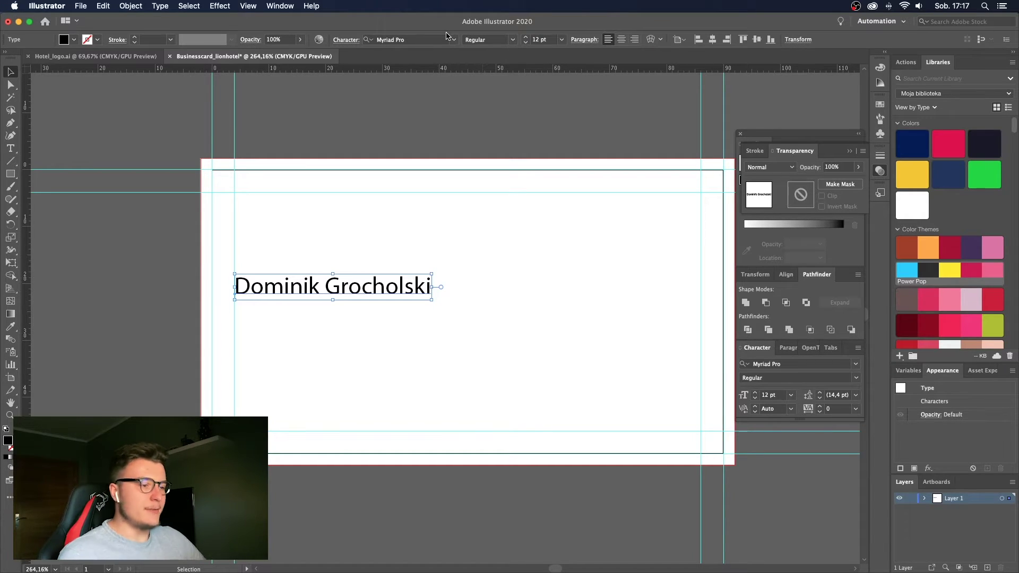
{"action": "left_click", "coordinate": [336, 541]}
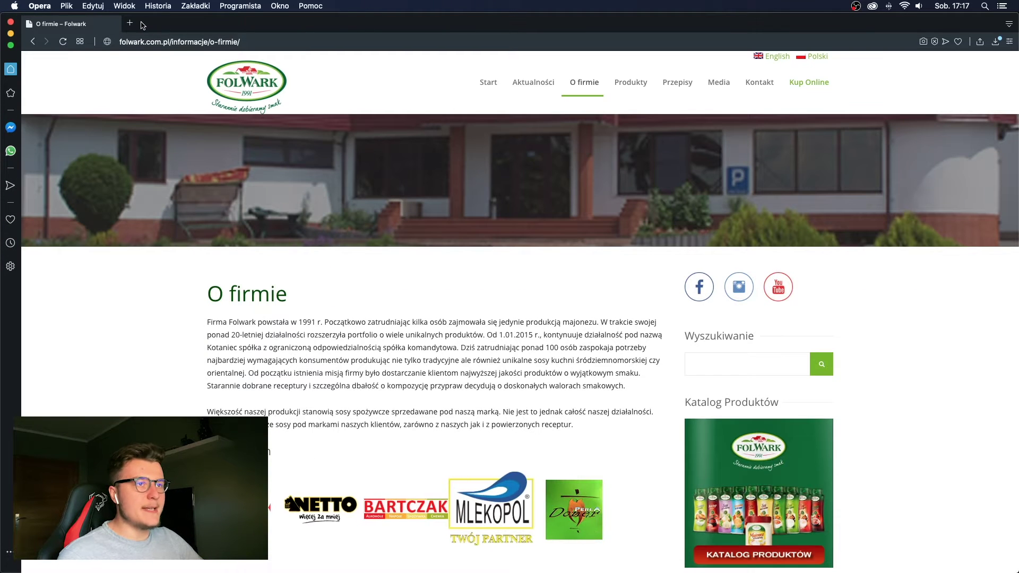
Close the Folwark tab in favour of a new one and search 'google fonts' to reach fonts.google.com.
{"action": "left_click", "coordinate": [129, 23]}
{"action": "left_click", "coordinate": [29, 24]}
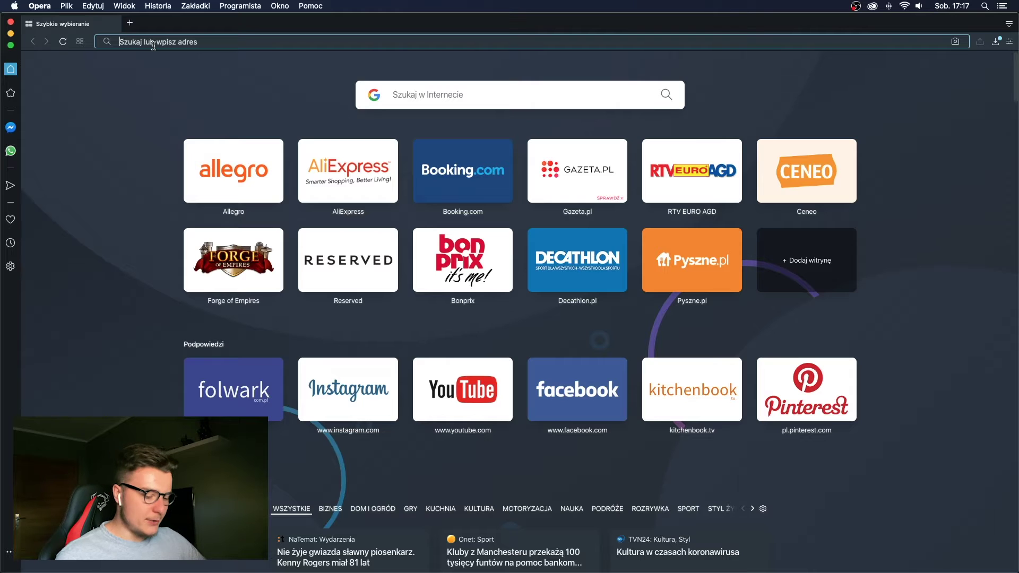
{"action": "left_click", "coordinate": [154, 42]}
{"action": "type", "text": "gogo"}
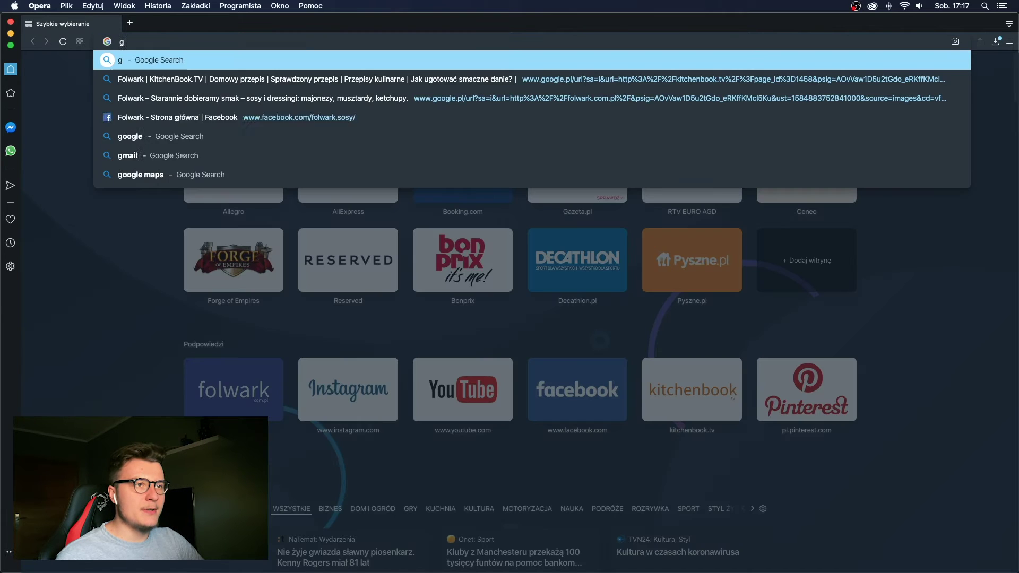
{"action": "key", "text": "BackSpace"}
{"action": "key", "text": "BackSpace"}
{"action": "type", "text": "ogle tł"}
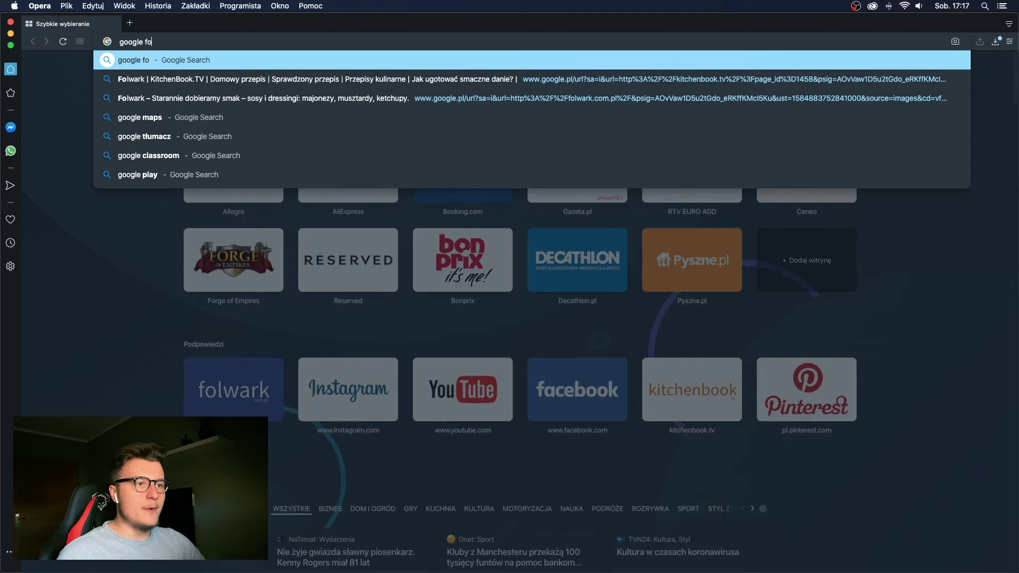
{"action": "key", "text": "Return"}
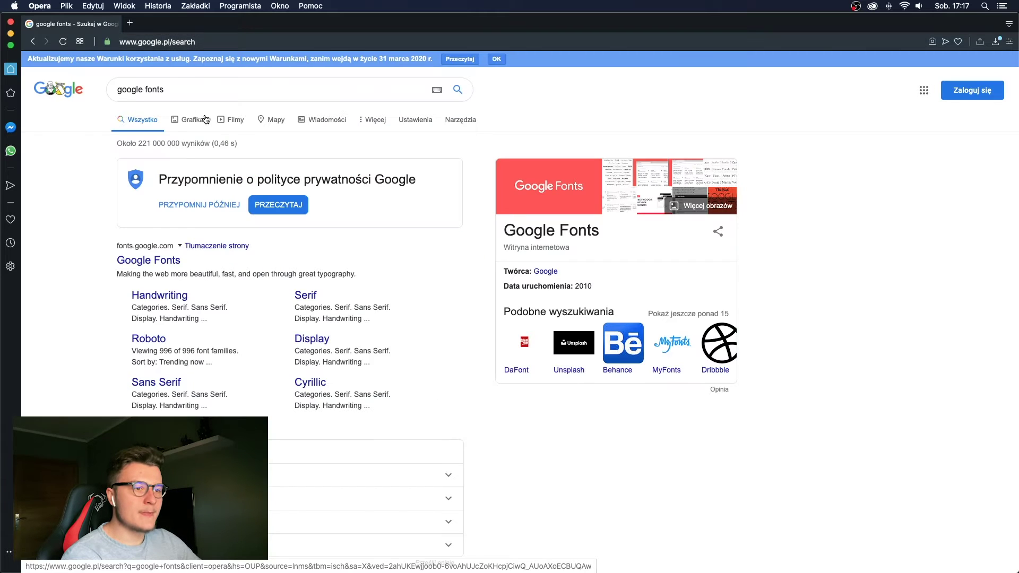
{"action": "left_click", "coordinate": [167, 261]}
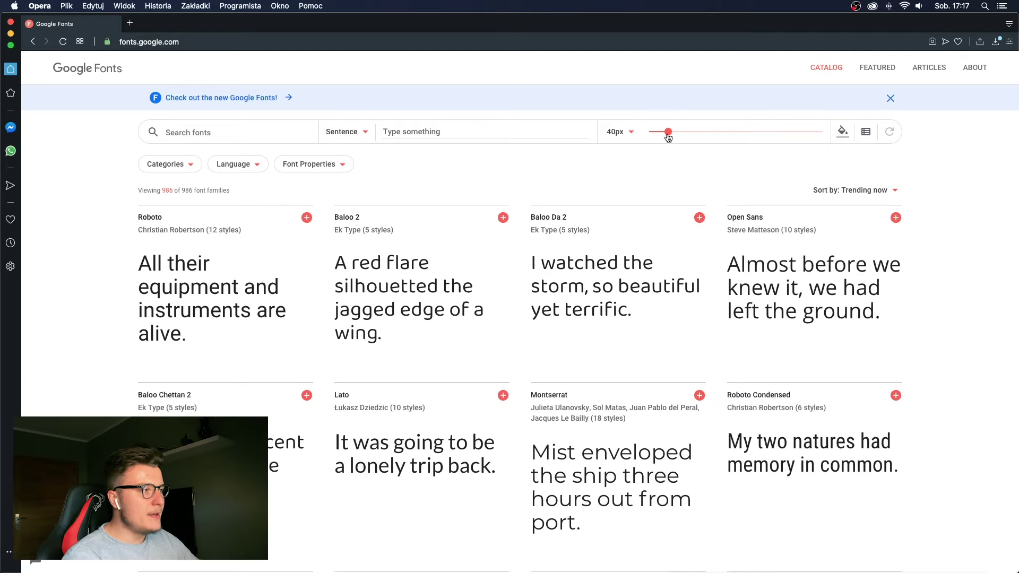
Preview the cardholder's first name at 78px with categories filtered to Sans Serif only.
{"action": "left_click_drag", "start_coordinate": [669, 137], "coordinate": [666, 133]}
{"action": "left_click", "coordinate": [423, 138]}
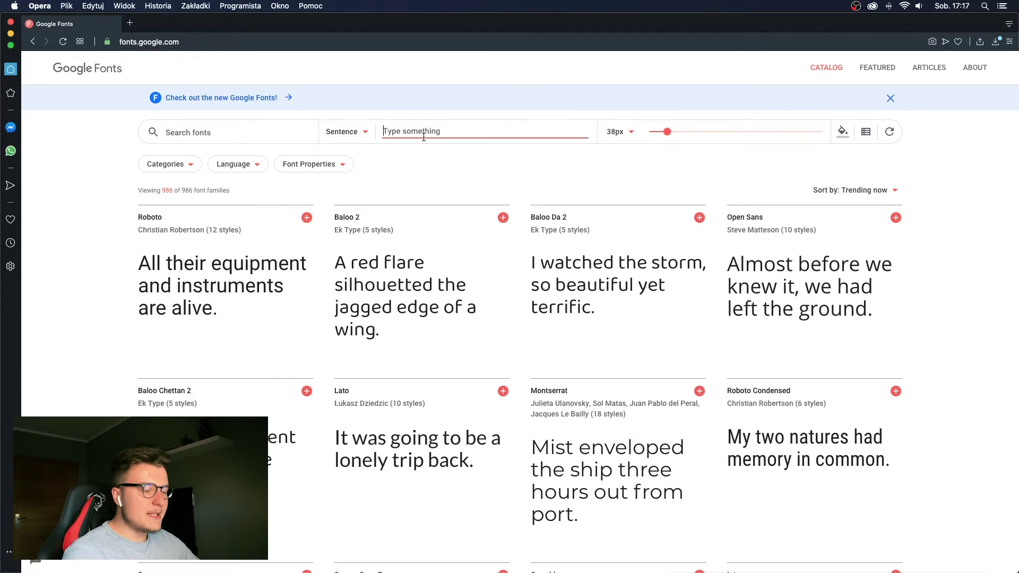
{"action": "type", "text": "Dominik"}
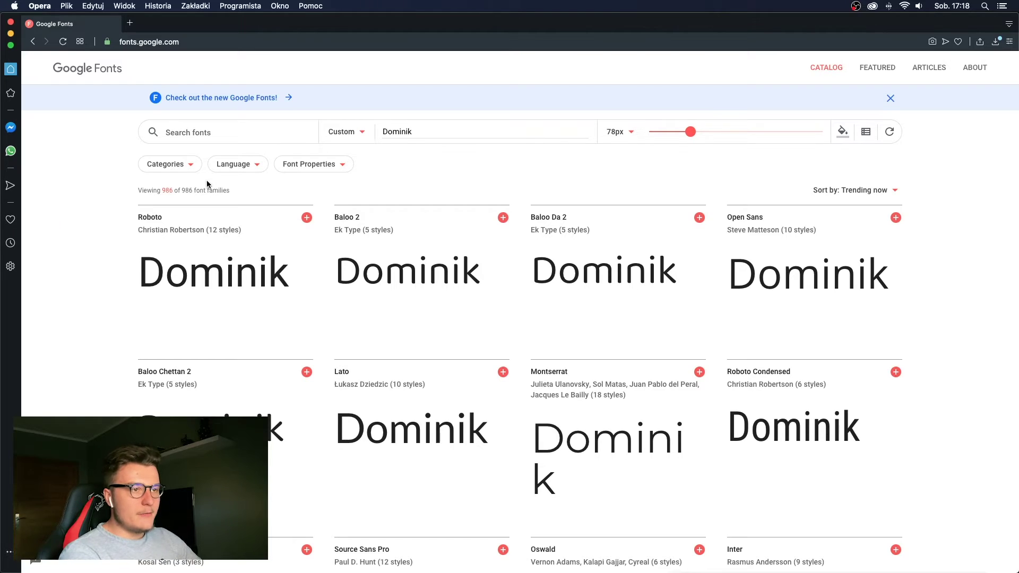
{"action": "left_click", "coordinate": [190, 169]}
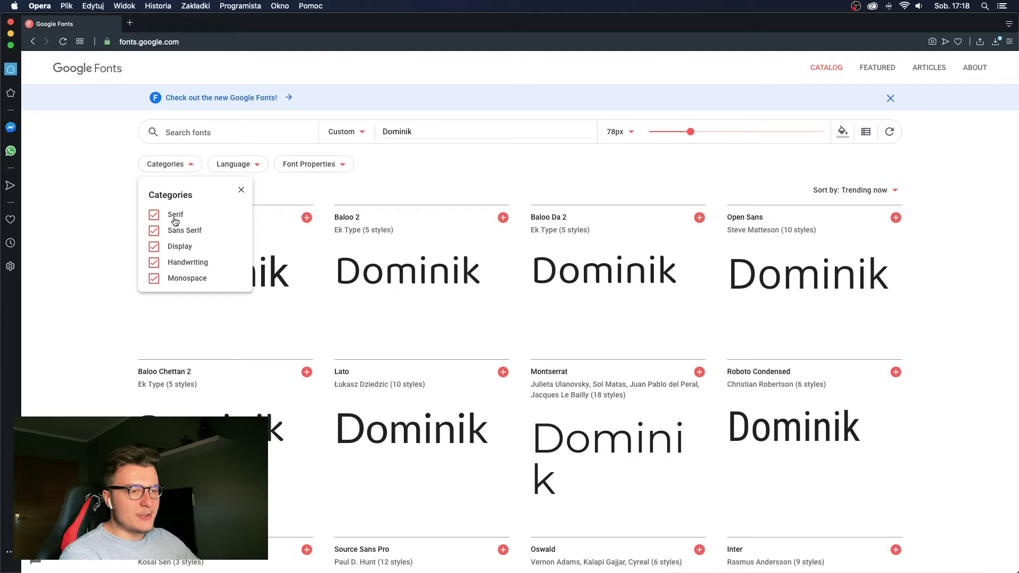
{"action": "left_click", "coordinate": [176, 216]}
{"action": "left_click", "coordinate": [179, 247]}
{"action": "left_click", "coordinate": [180, 263]}
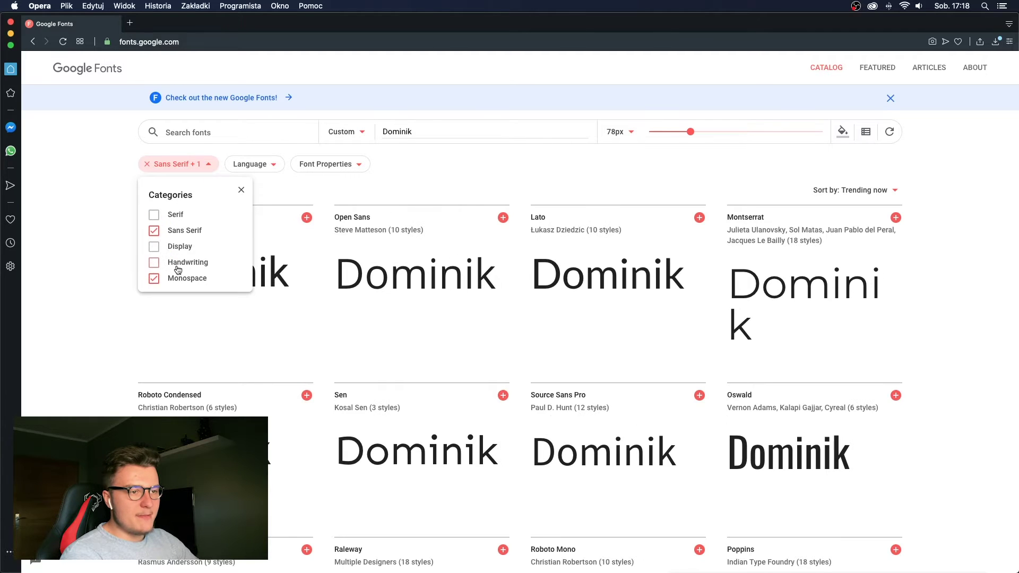
{"action": "left_click", "coordinate": [179, 278]}
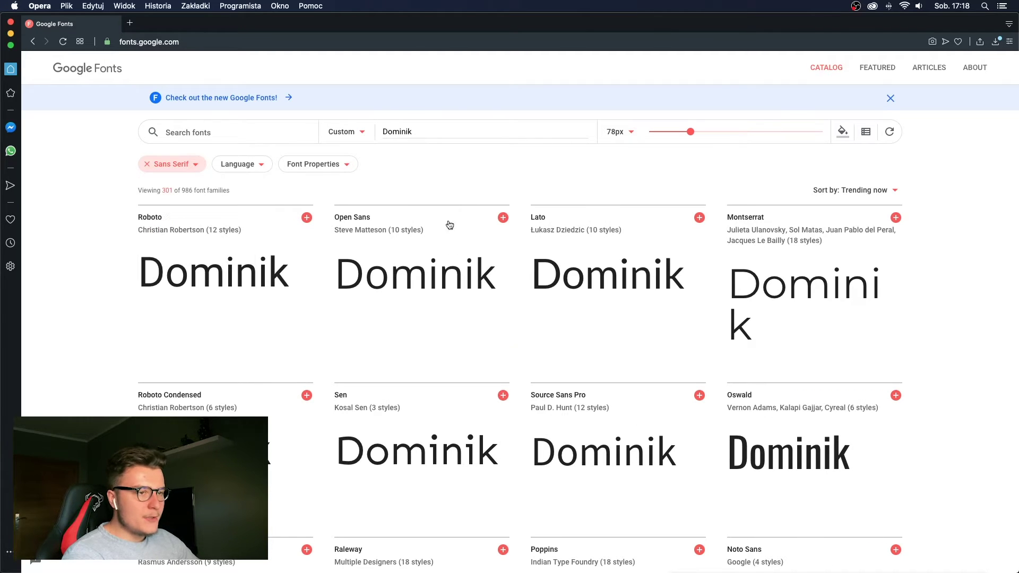
Browse the sans-serif results and add Titillium Web to the selected families.
{"action": "scroll", "coordinate": [366, 253], "scroll_direction": "down", "scroll_amount": 1}
{"action": "scroll", "coordinate": [365, 253], "scroll_direction": "down", "scroll_amount": 5}
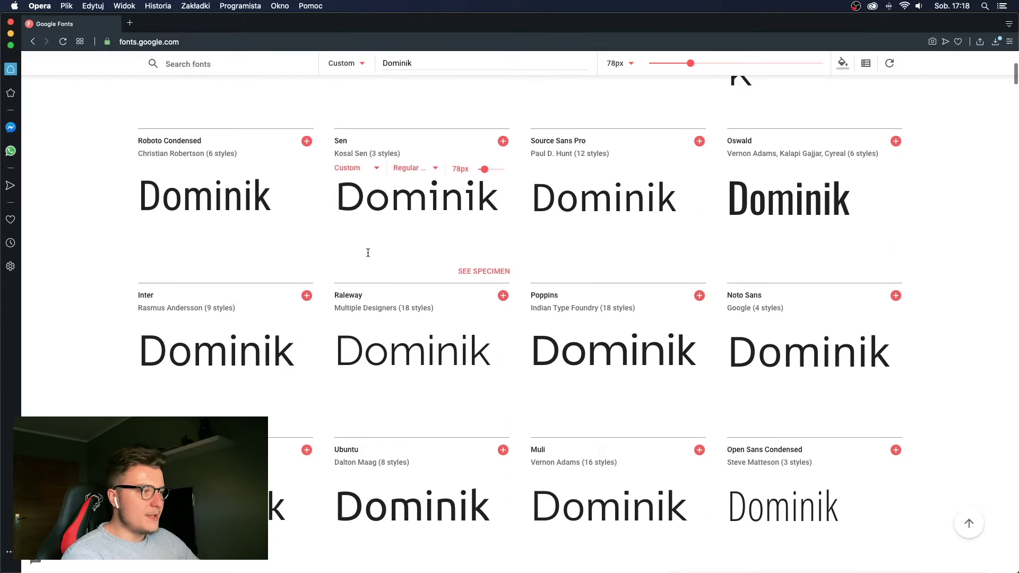
{"action": "scroll", "coordinate": [368, 256], "scroll_direction": "down", "scroll_amount": 1}
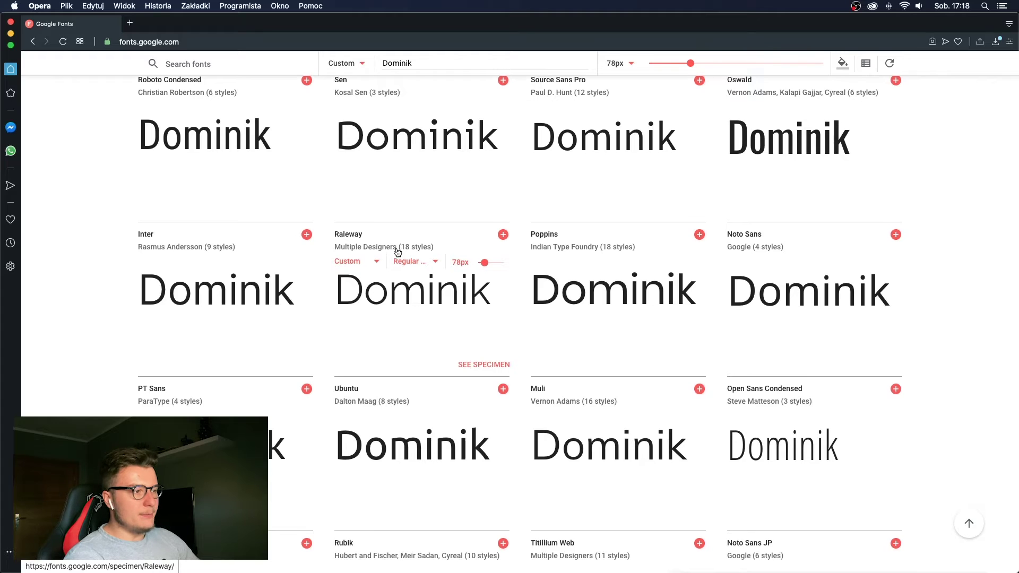
{"action": "scroll", "coordinate": [396, 248], "scroll_direction": "down", "scroll_amount": 2}
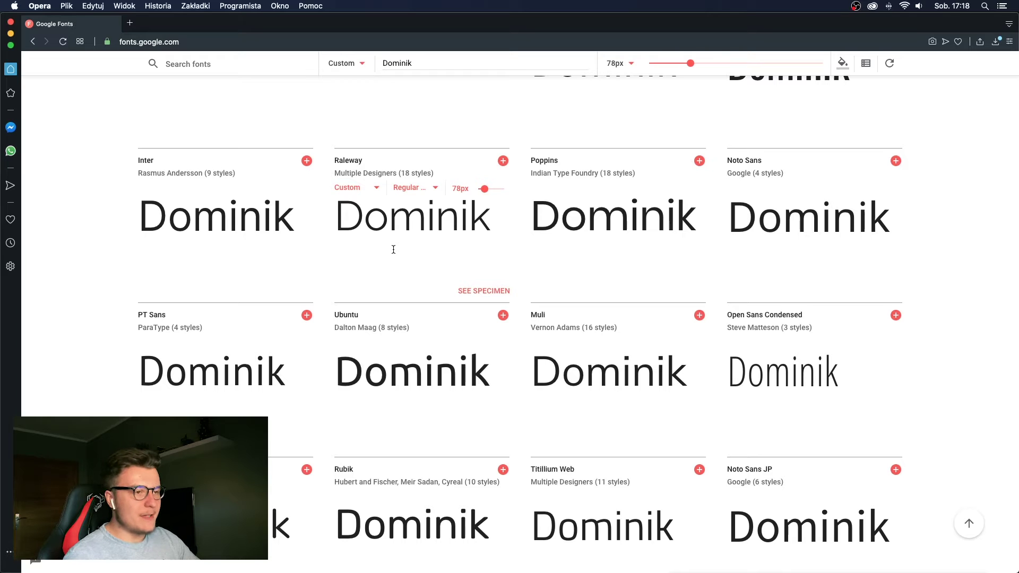
{"action": "scroll", "coordinate": [424, 251], "scroll_direction": "down", "scroll_amount": 1}
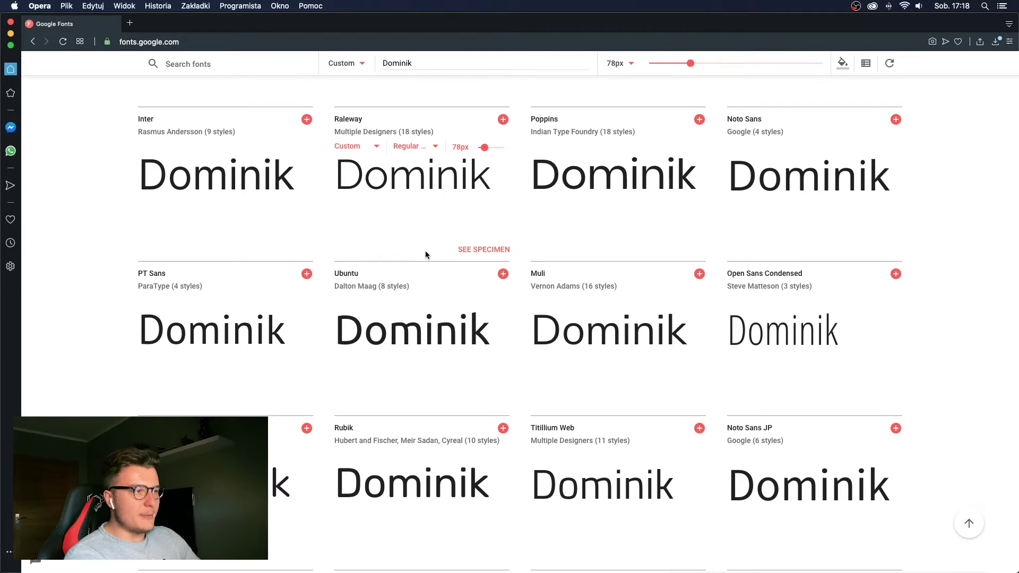
{"action": "scroll", "coordinate": [426, 251], "scroll_direction": "down", "scroll_amount": 3}
{"action": "left_click", "coordinate": [700, 273]}
Review the chosen families summary, then preview Work Sans in Bold 700.
{"action": "left_click", "coordinate": [724, 555]}
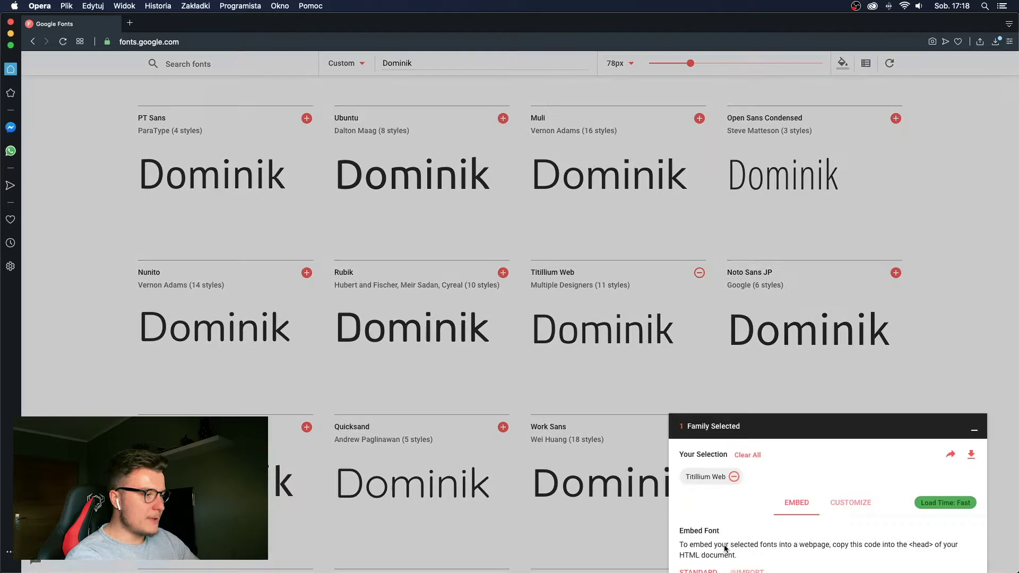
{"action": "left_click", "coordinate": [632, 426]}
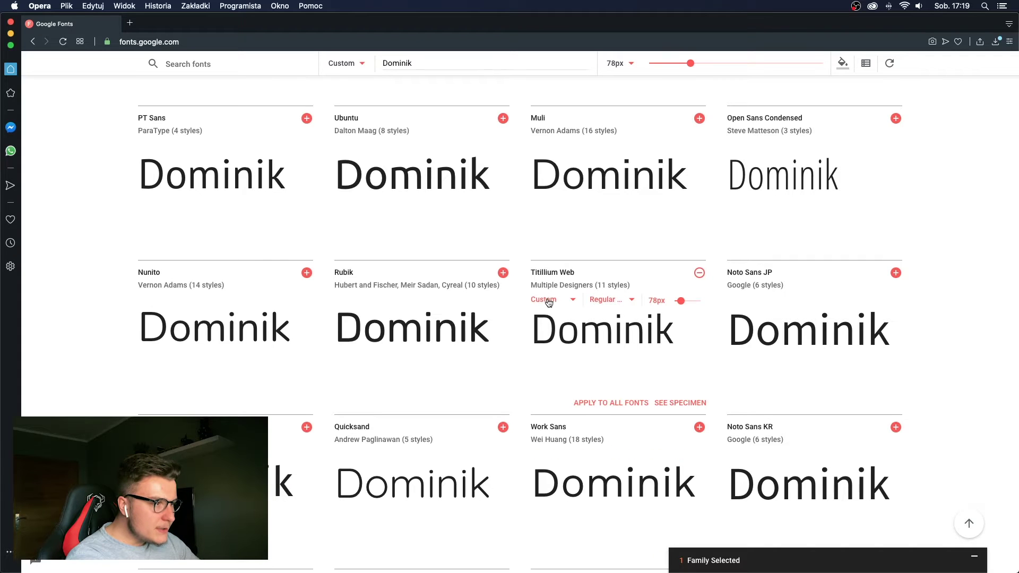
{"action": "scroll", "coordinate": [572, 348], "scroll_direction": "down", "scroll_amount": 2}
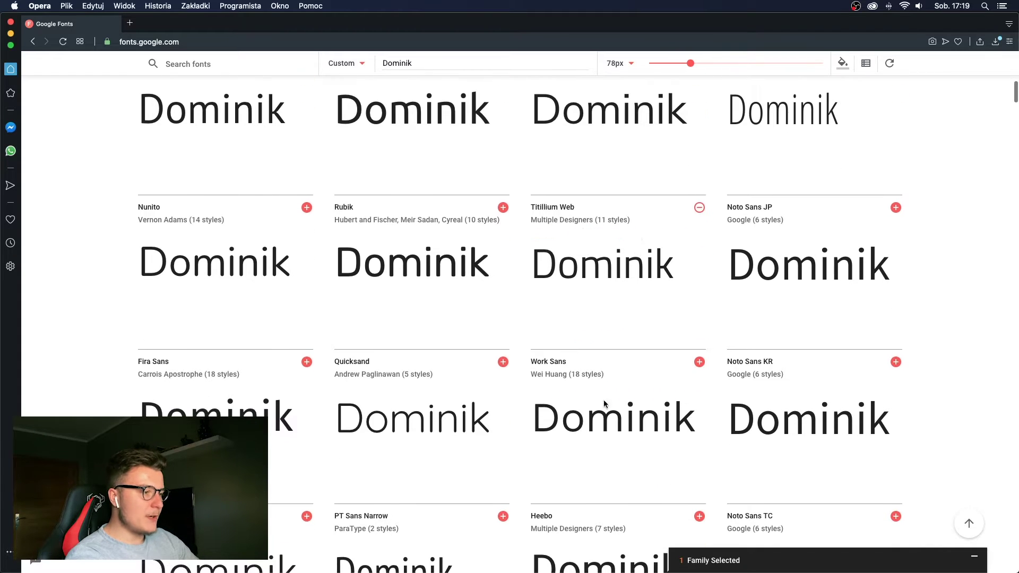
{"action": "left_click_drag", "start_coordinate": [681, 390], "coordinate": [679, 390]}
{"action": "left_click", "coordinate": [629, 395]}
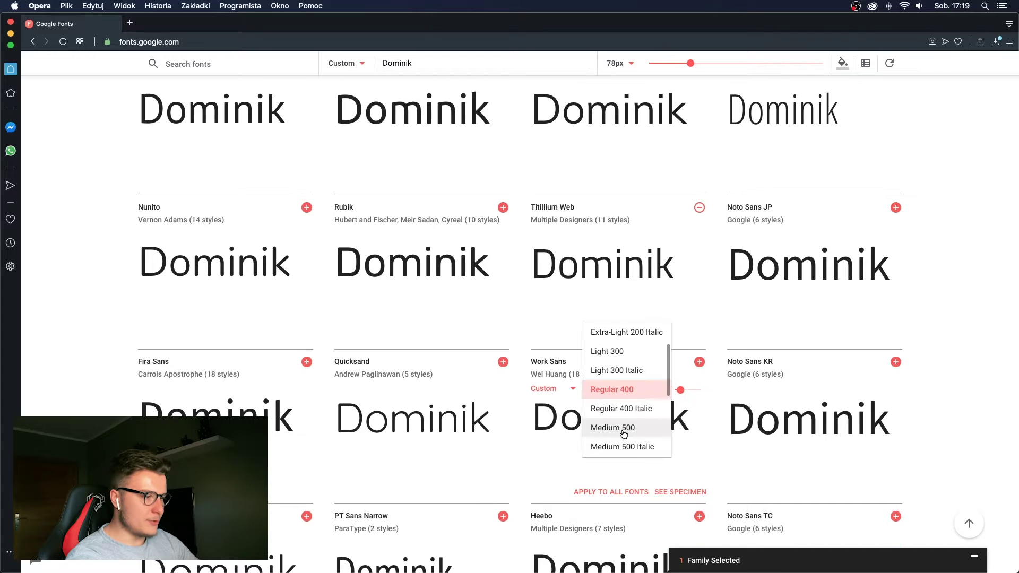
{"action": "scroll", "coordinate": [627, 425], "scroll_direction": "down", "scroll_amount": 4}
{"action": "left_click", "coordinate": [620, 353]}
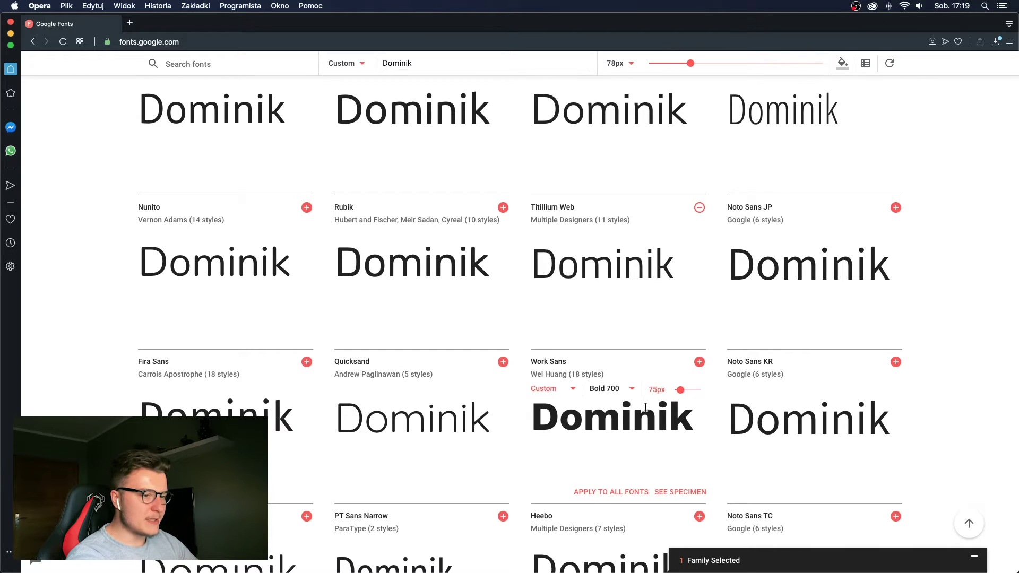
Preview Fira Sans in Bold 700 on Google Fonts.
{"action": "scroll", "coordinate": [647, 412], "scroll_direction": "down", "scroll_amount": 1}
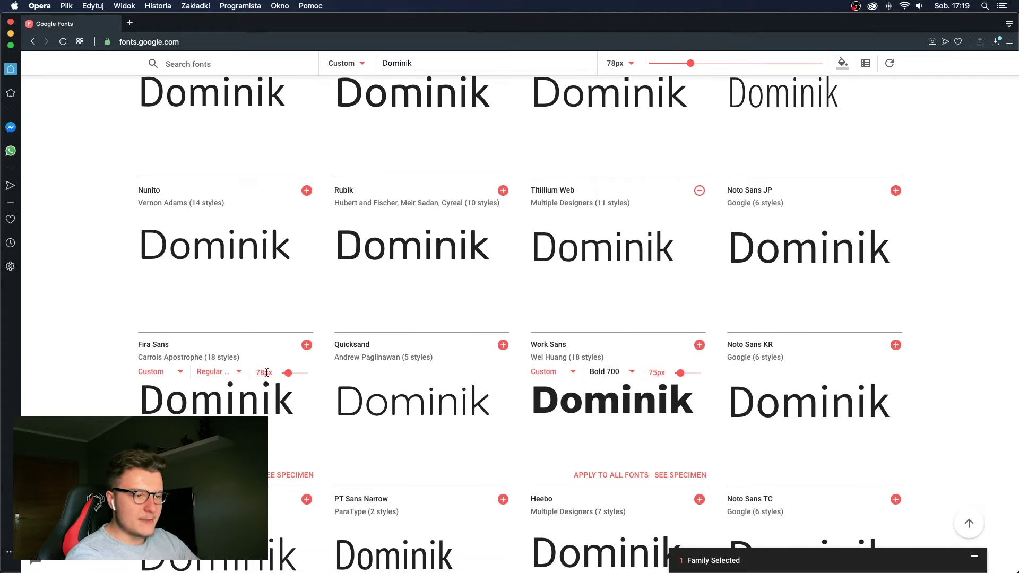
{"action": "left_click", "coordinate": [225, 373]}
{"action": "scroll", "coordinate": [233, 404], "scroll_direction": "down", "scroll_amount": 2}
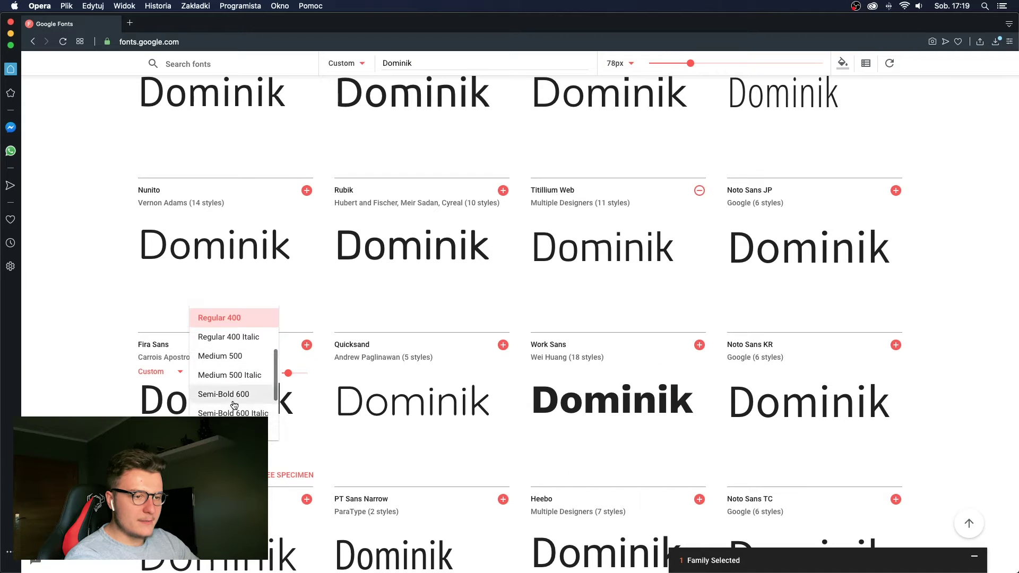
{"action": "left_click", "coordinate": [228, 432]}
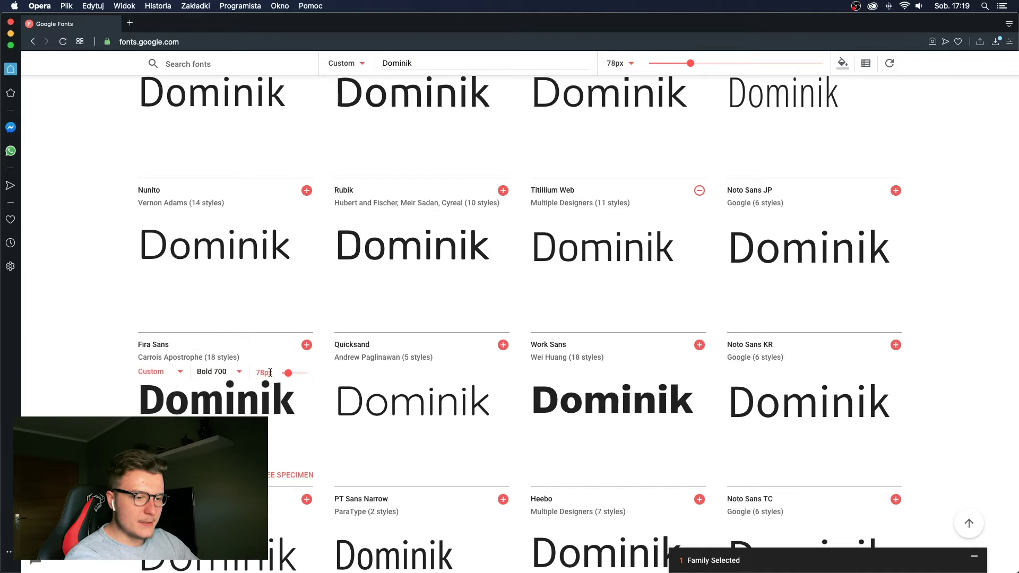
{"action": "scroll", "coordinate": [271, 372], "scroll_direction": "down", "scroll_amount": 5}
{"action": "scroll", "coordinate": [269, 377], "scroll_direction": "up", "scroll_amount": 3}
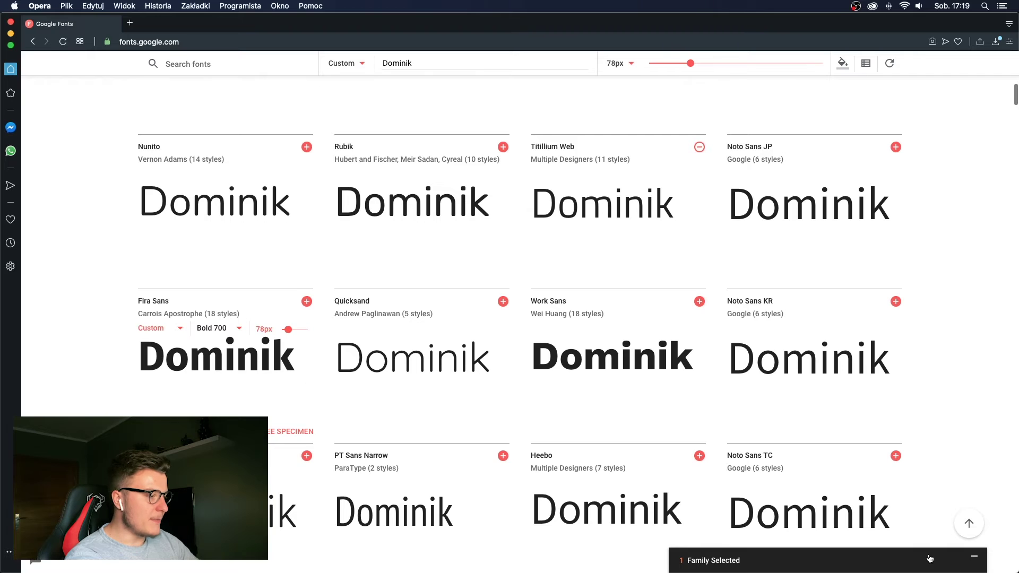
Download the Titillium Web family from the selected-family drawer.
{"action": "left_click", "coordinate": [929, 558]}
{"action": "left_click", "coordinate": [971, 296]}
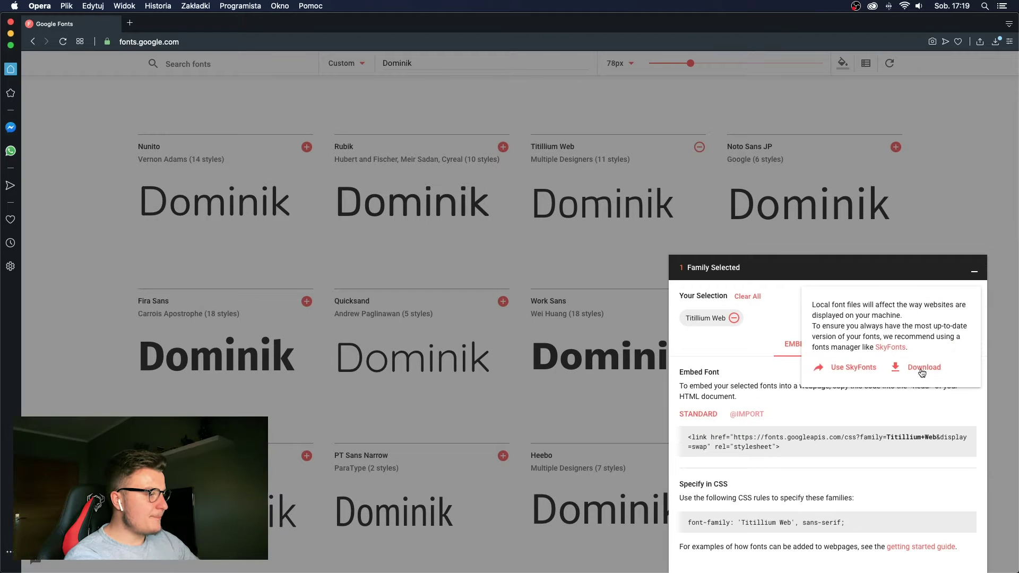
{"action": "left_click", "coordinate": [922, 371]}
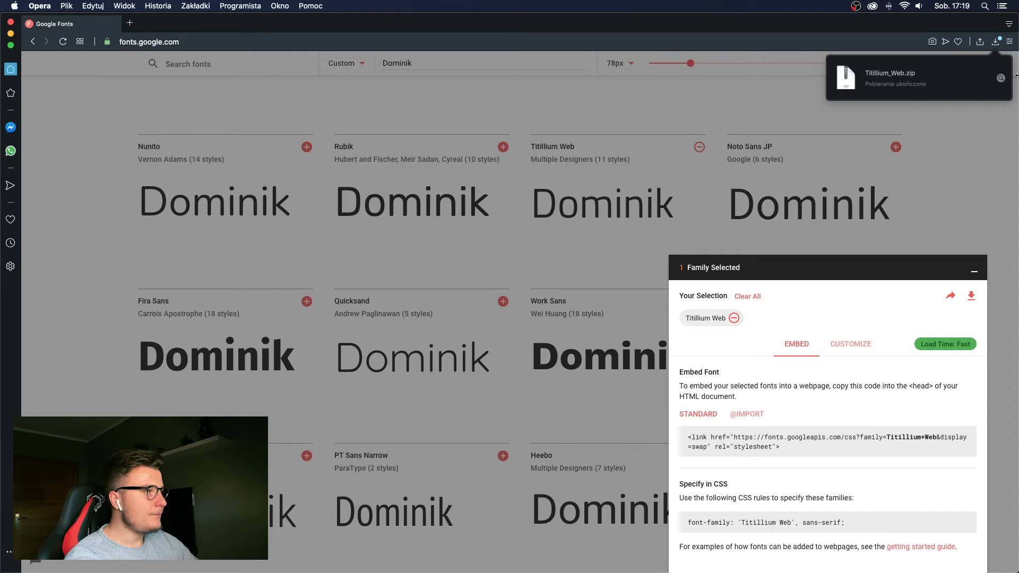
Unpack Titillium_Web.zip and install all of its .ttf files.
{"action": "left_click", "coordinate": [894, 74]}
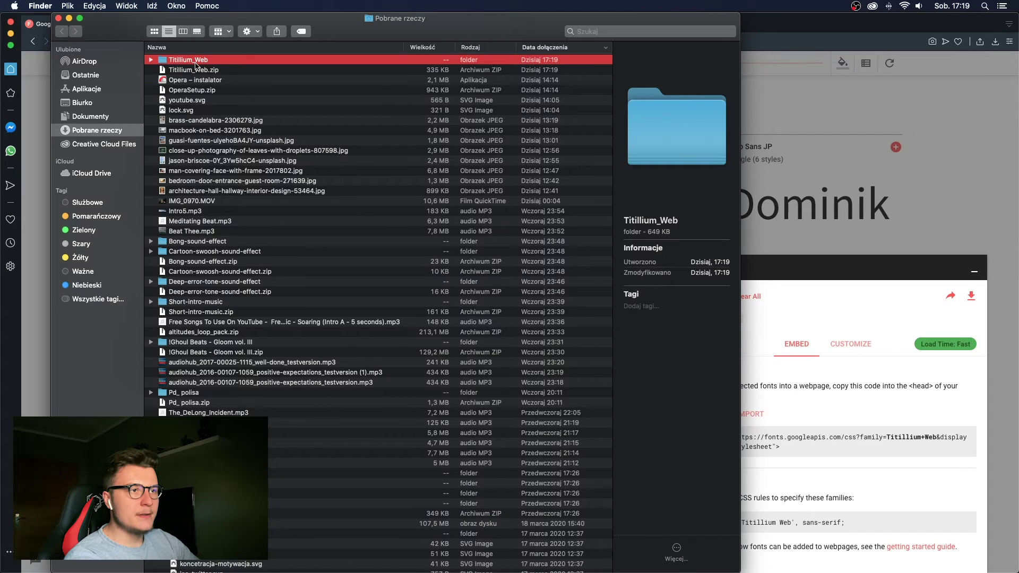
{"action": "double_click", "coordinate": [195, 63]}
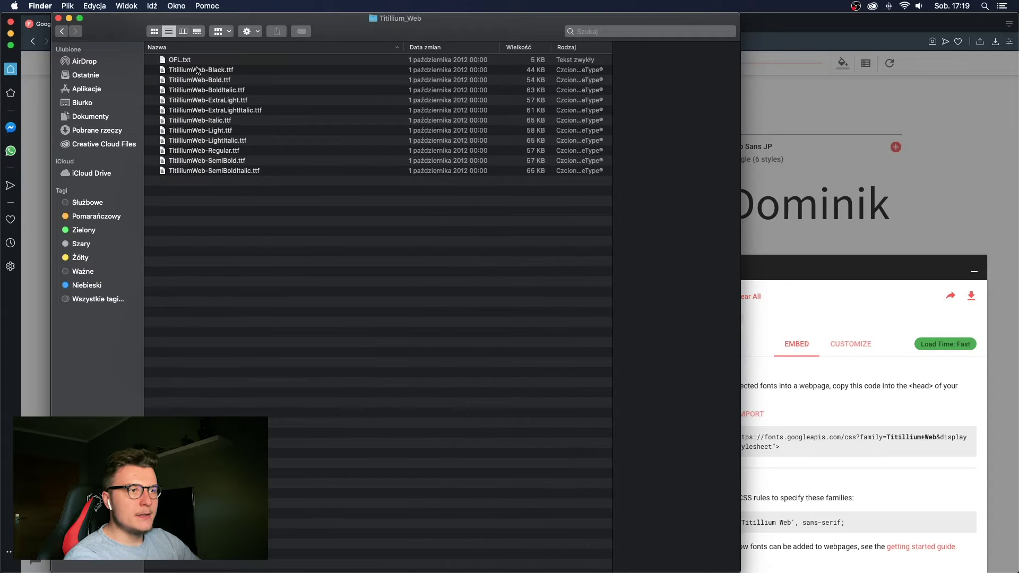
{"action": "left_click_drag", "start_coordinate": [254, 180], "coordinate": [259, 75]}
{"action": "key", "text": "super+Tab"}
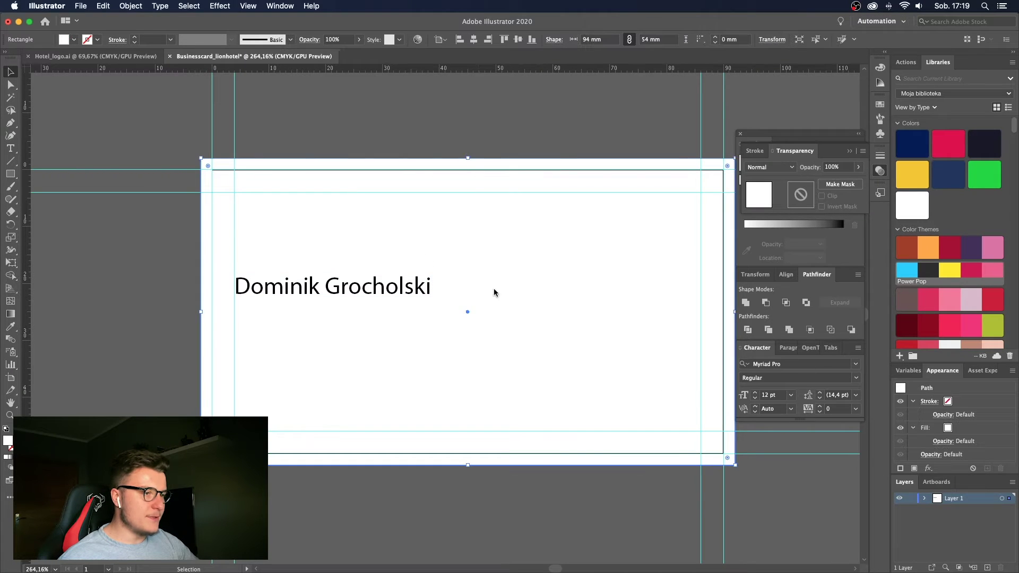
Undo a stray background move and set the name in Titillium Web SemiBold.
{"action": "left_click_drag", "start_coordinate": [494, 292], "coordinate": [419, 259]}
{"action": "key", "text": "super+z"}
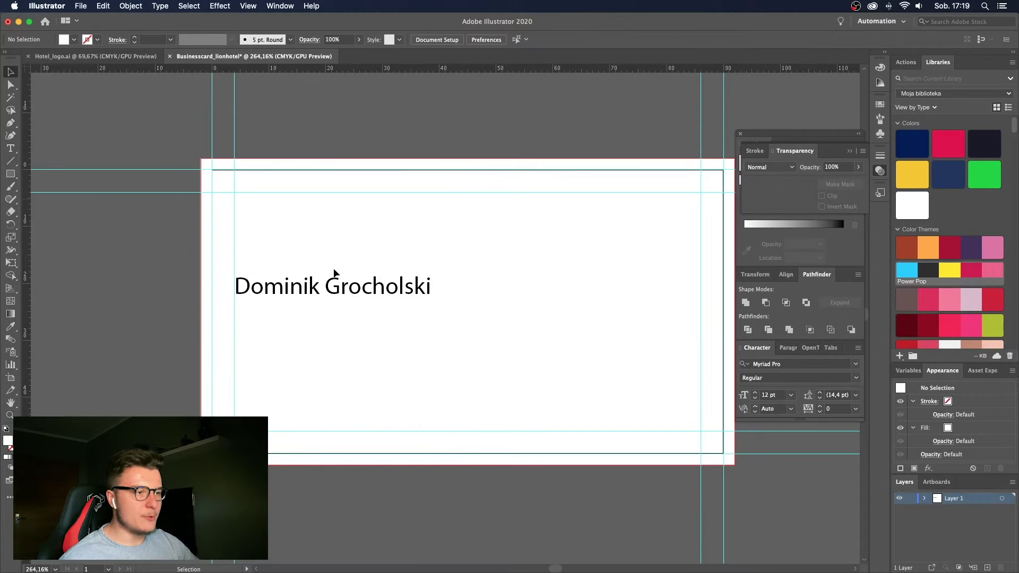
{"action": "left_click", "coordinate": [375, 265]}
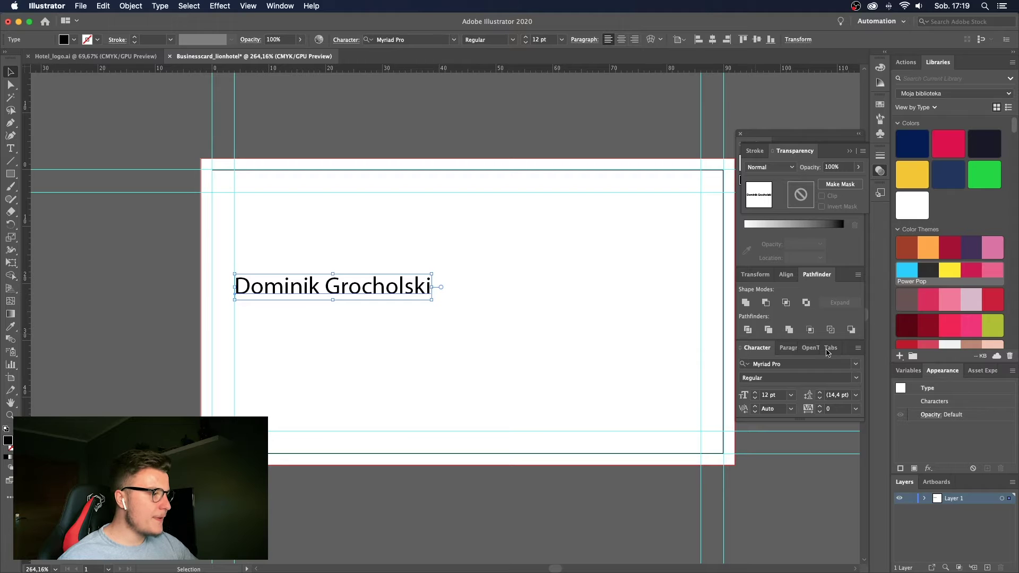
{"action": "left_click", "coordinate": [809, 364]}
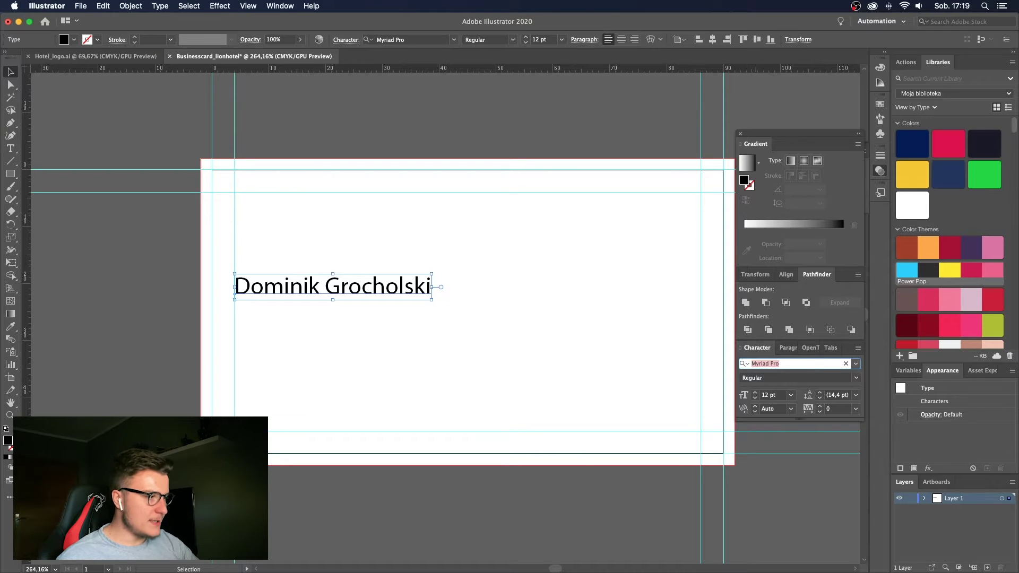
{"action": "type", "text": "tit"}
{"action": "key", "text": "BackSpace"}
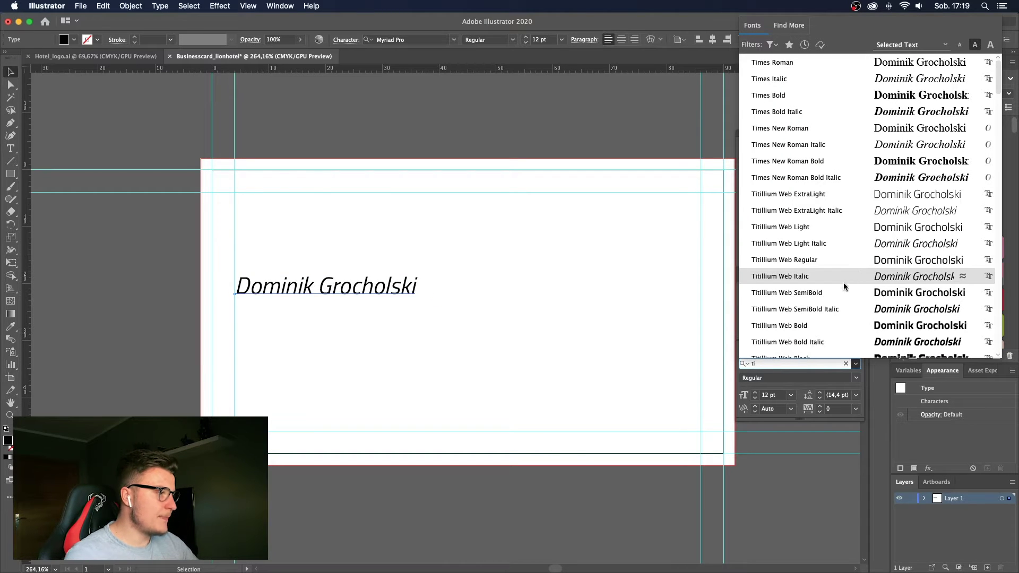
{"action": "left_click", "coordinate": [816, 262]}
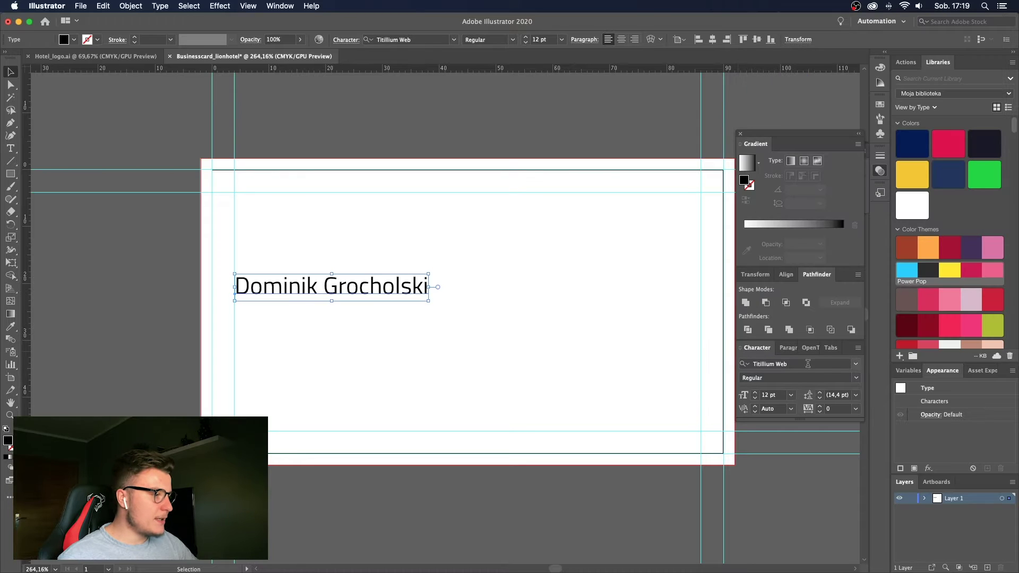
{"action": "left_click", "coordinate": [856, 378]}
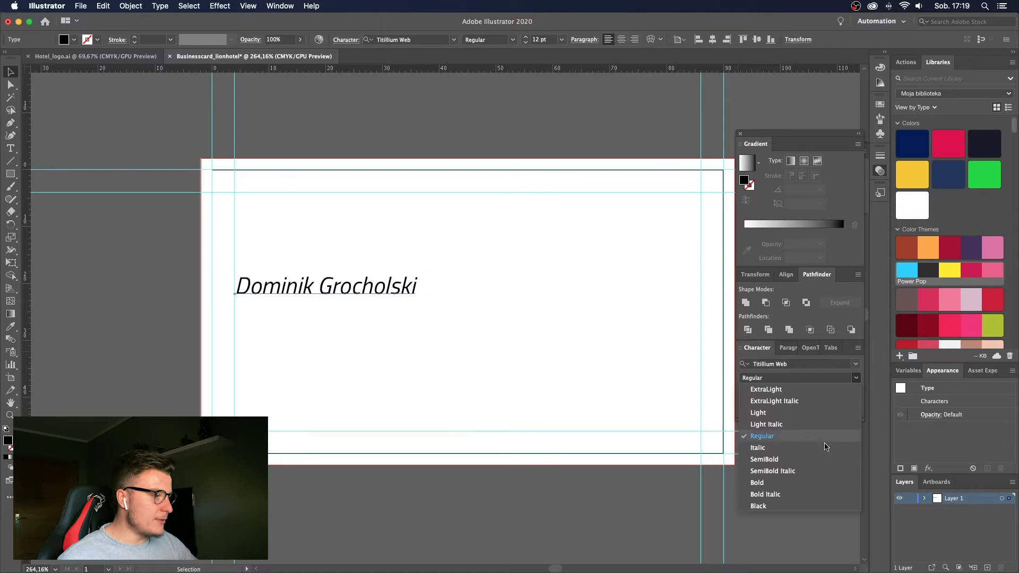
{"action": "left_click", "coordinate": [799, 460]}
Zoom in to check the restyled name, then fit the whole card artboard in view.
{"action": "left_click", "coordinate": [499, 357]}
{"action": "key", "text": "z"}
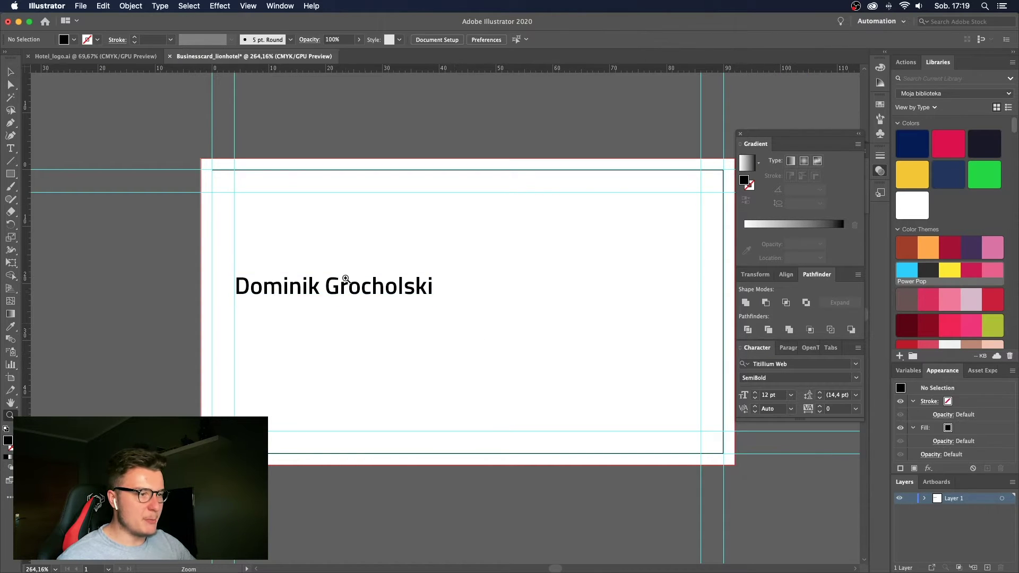
{"action": "left_click_drag", "start_coordinate": [380, 285], "coordinate": [396, 281]}
{"action": "key", "text": "ctrl+0"}
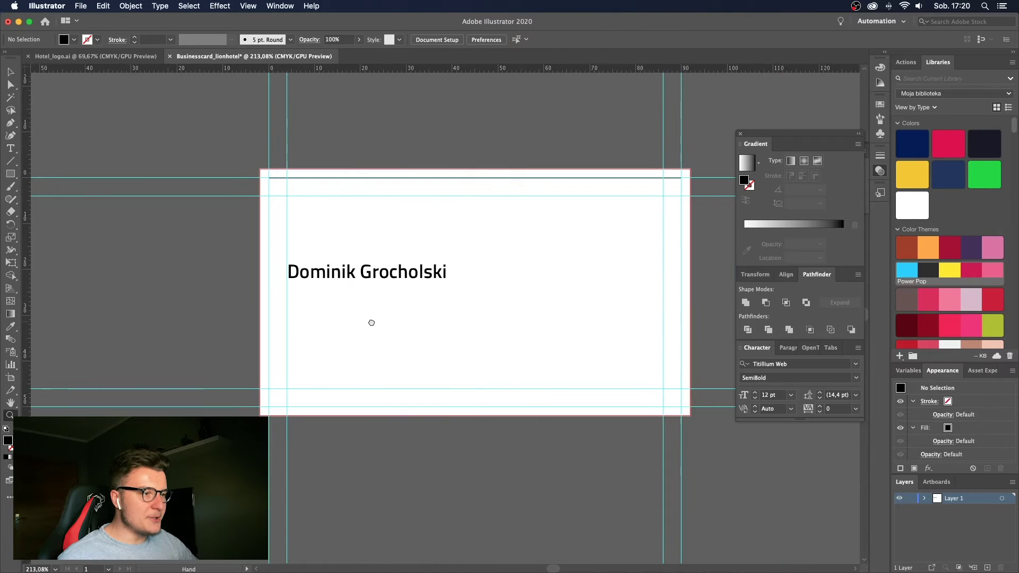
Copy the Lion logo group from the purple card in Hotel_logo.ai.
{"action": "key", "text": "v"}
{"action": "left_click", "coordinate": [126, 53]}
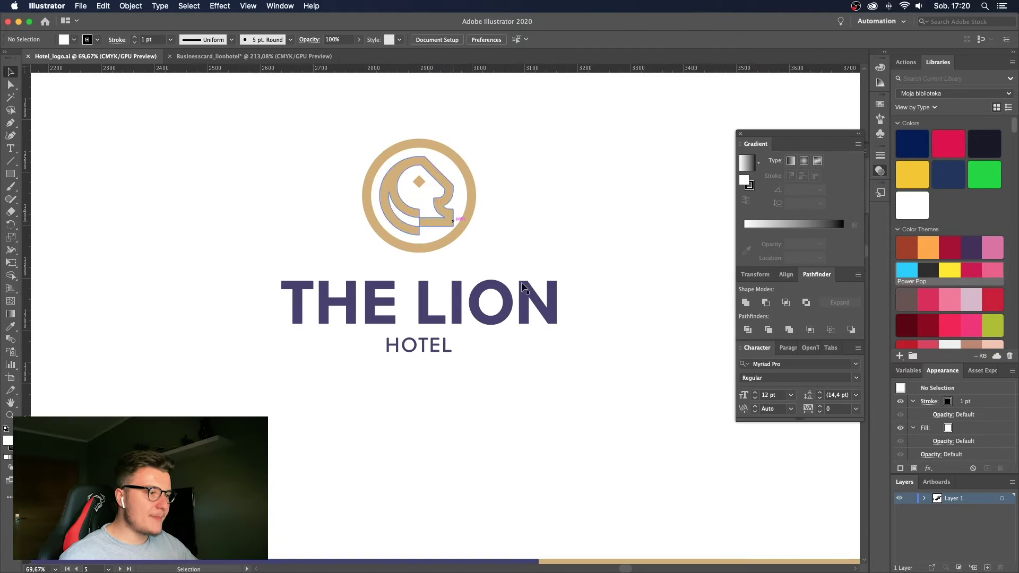
{"action": "left_click", "coordinate": [514, 305]}
{"action": "key", "text": "z"}
{"action": "key", "text": "v"}
{"action": "left_click", "coordinate": [389, 313]}
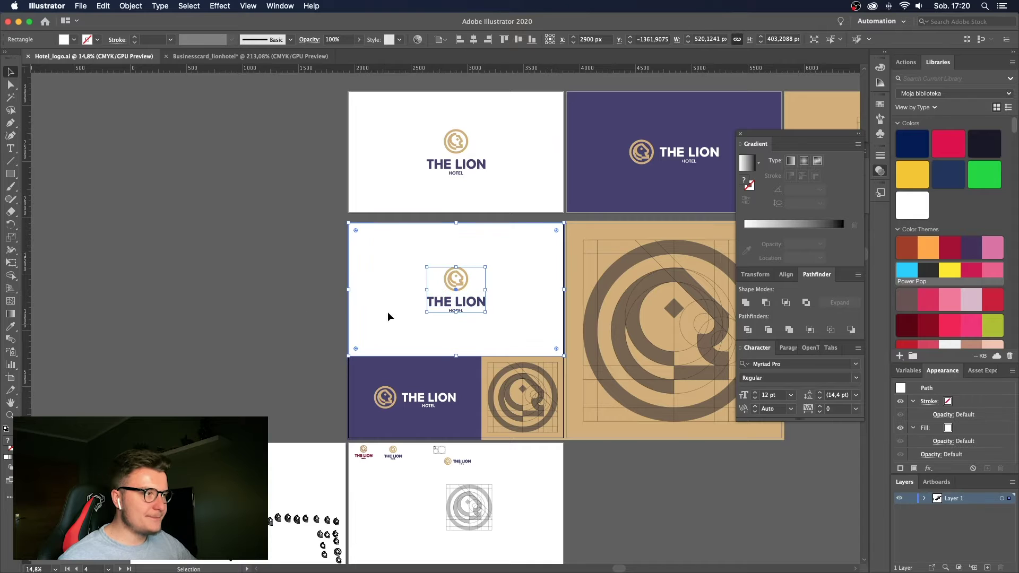
{"action": "scroll", "coordinate": [493, 192], "scroll_direction": "right", "scroll_amount": 5}
{"action": "scroll", "coordinate": [493, 192], "scroll_direction": "up", "scroll_amount": 1}
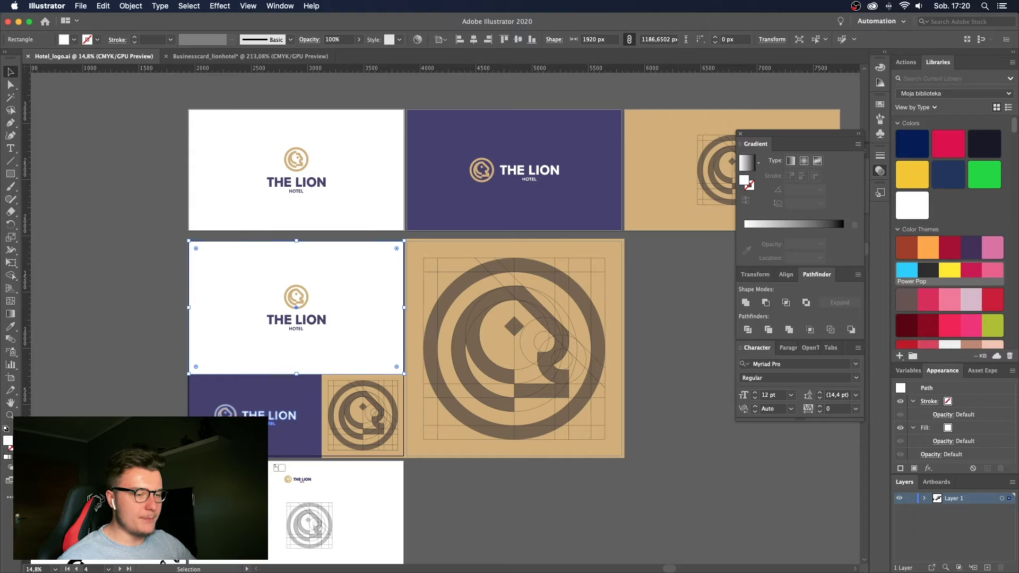
{"action": "left_click", "coordinate": [269, 415]}
Paste the logo into the business card and scale it down to fit.
{"action": "left_click", "coordinate": [264, 56]}
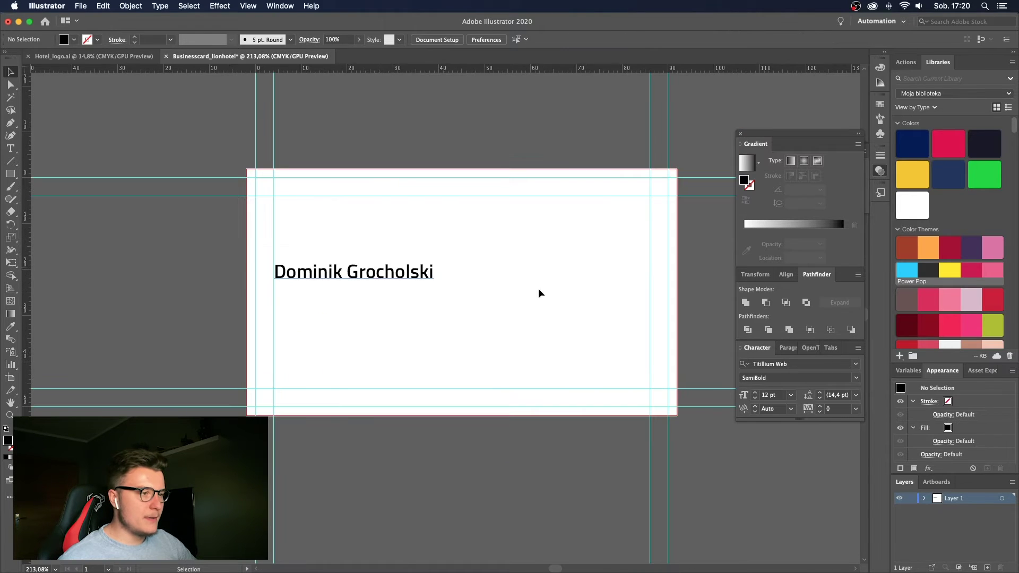
{"action": "scroll", "coordinate": [539, 292], "scroll_direction": "up", "scroll_amount": 1}
{"action": "key", "text": "super+v"}
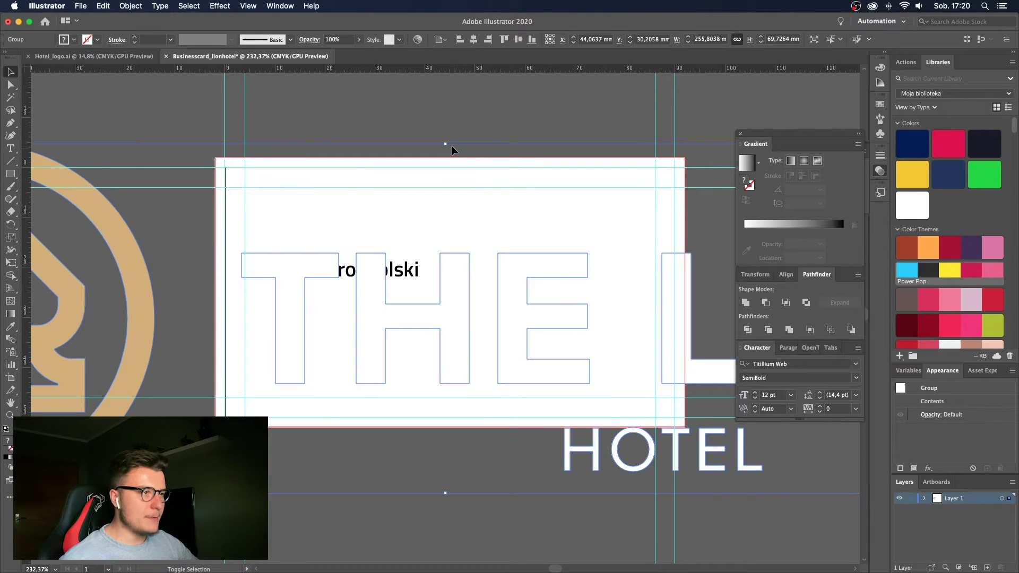
{"action": "left_click_drag", "start_coordinate": [448, 145], "coordinate": [448, 277]}
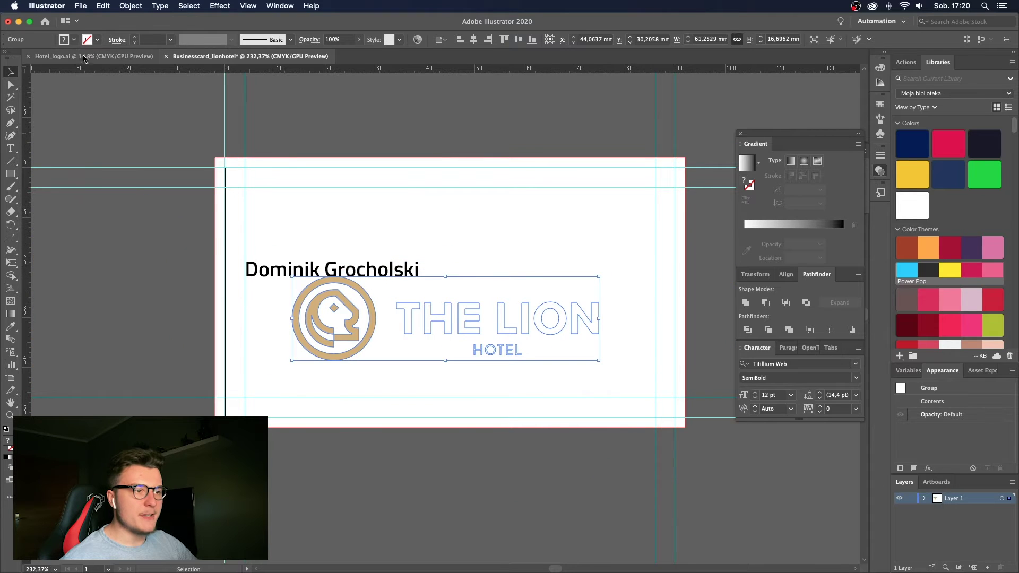
Check the purple card colour in Hotel_logo.ai and apply it to THE LION lettering.
{"action": "left_click", "coordinate": [88, 56]}
{"action": "key", "text": "a"}
{"action": "left_click", "coordinate": [482, 218]}
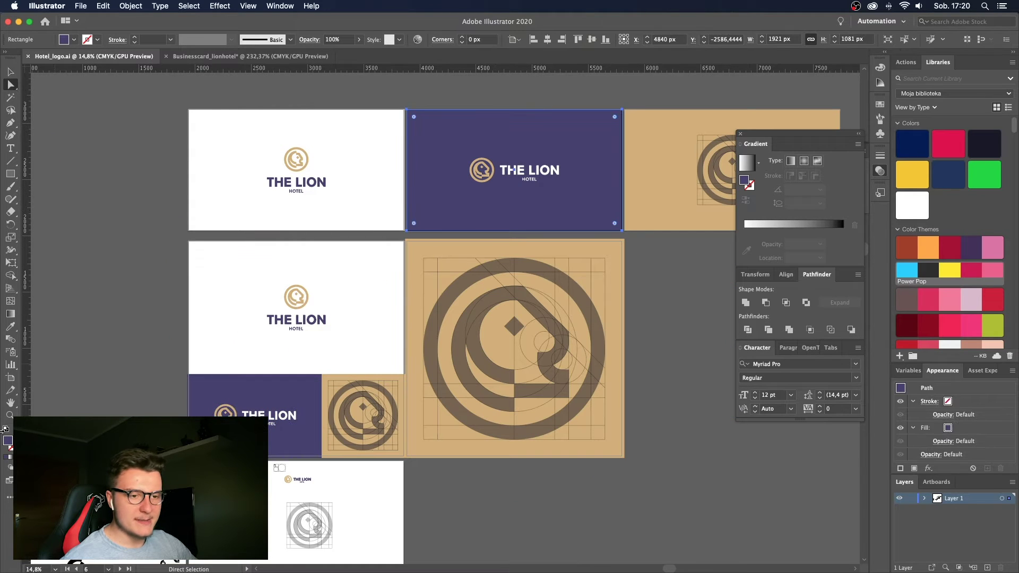
{"action": "double_click", "coordinate": [6, 443]}
{"action": "key", "text": "Escape"}
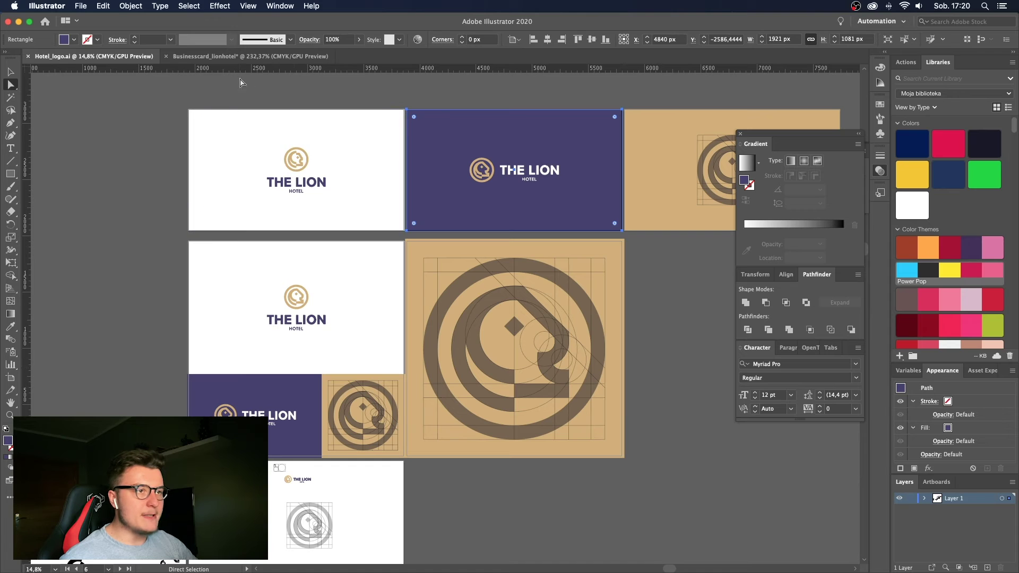
{"action": "left_click", "coordinate": [238, 57]}
{"action": "key", "text": "v"}
{"action": "left_click", "coordinate": [399, 323]}
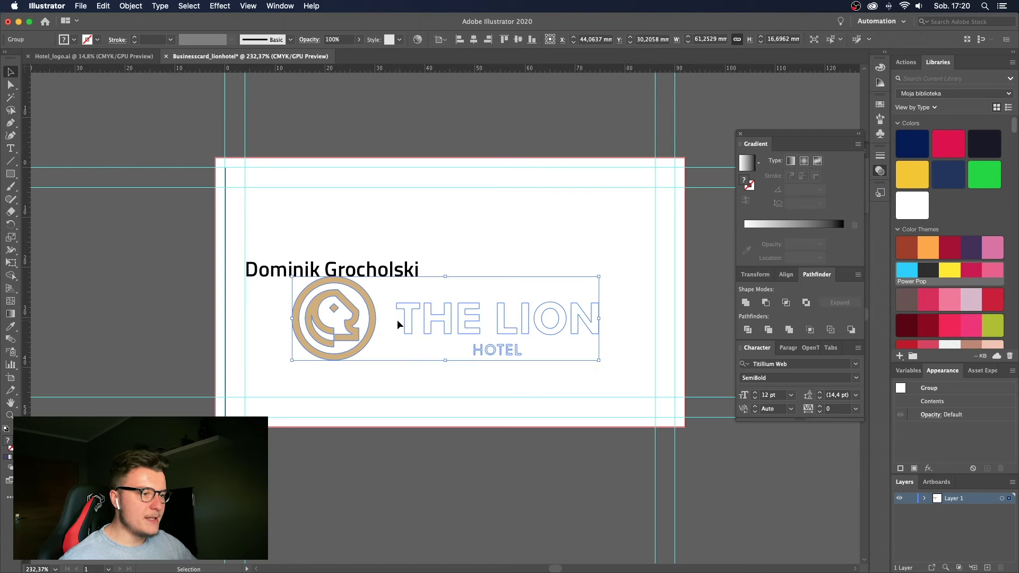
{"action": "double_click", "coordinate": [404, 323]}
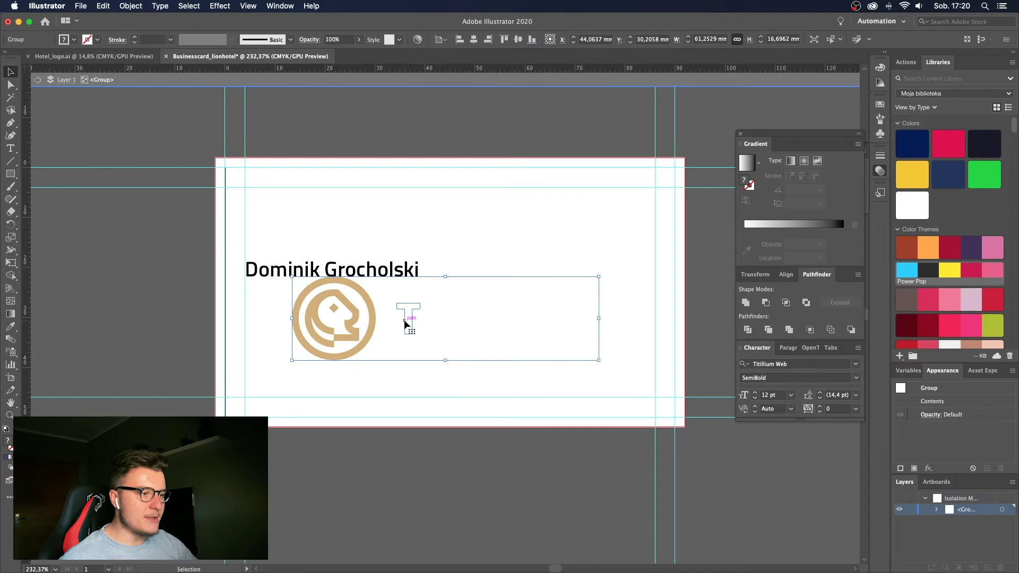
{"action": "double_click", "coordinate": [6, 444]}
{"action": "left_click", "coordinate": [637, 230]}
{"action": "double_click", "coordinate": [565, 228]}
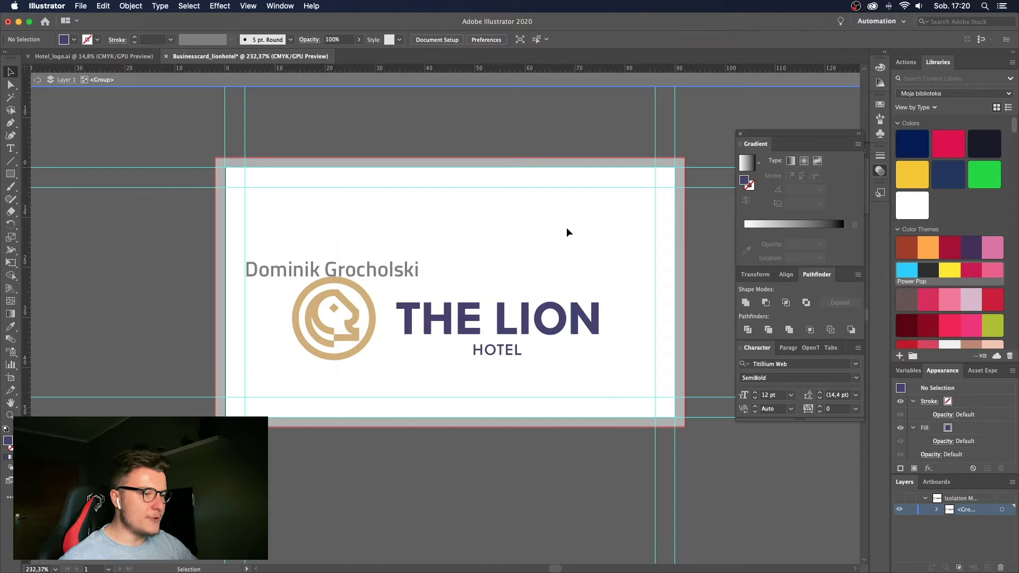
Shrink the logo group a little further on the card and zoom in to check it.
{"action": "left_click", "coordinate": [518, 331]}
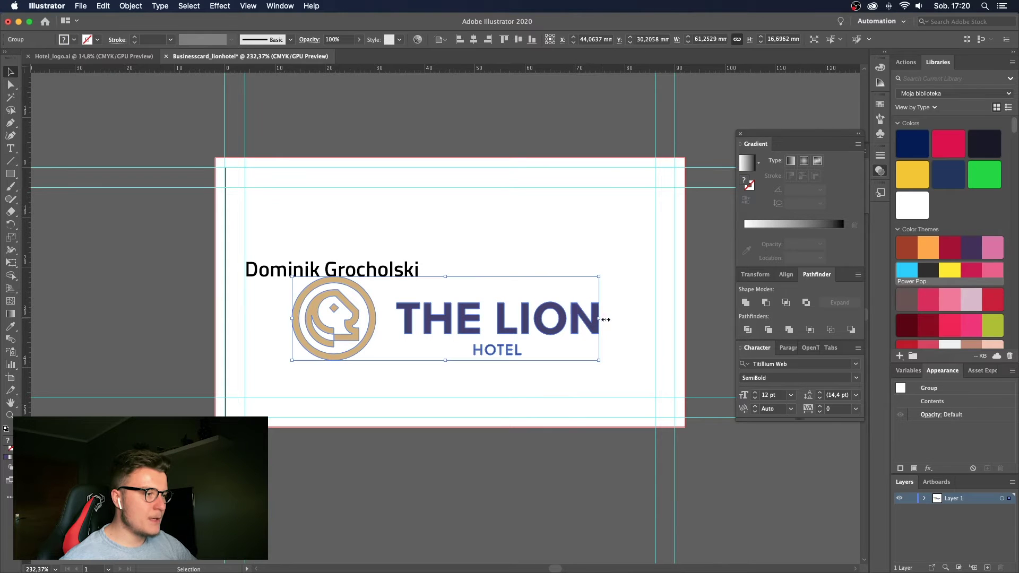
{"action": "left_click_drag", "start_coordinate": [601, 319], "coordinate": [601, 319]}
{"action": "key", "text": "super+z"}
{"action": "left_click", "coordinate": [554, 301]}
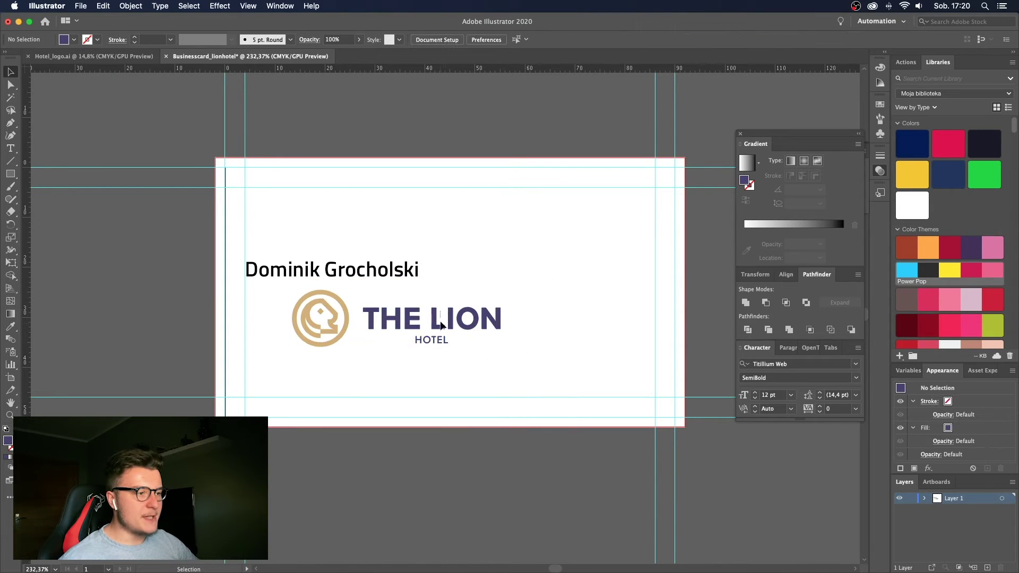
{"action": "key", "text": "z"}
{"action": "left_click_drag", "start_coordinate": [285, 333], "coordinate": [481, 269]}
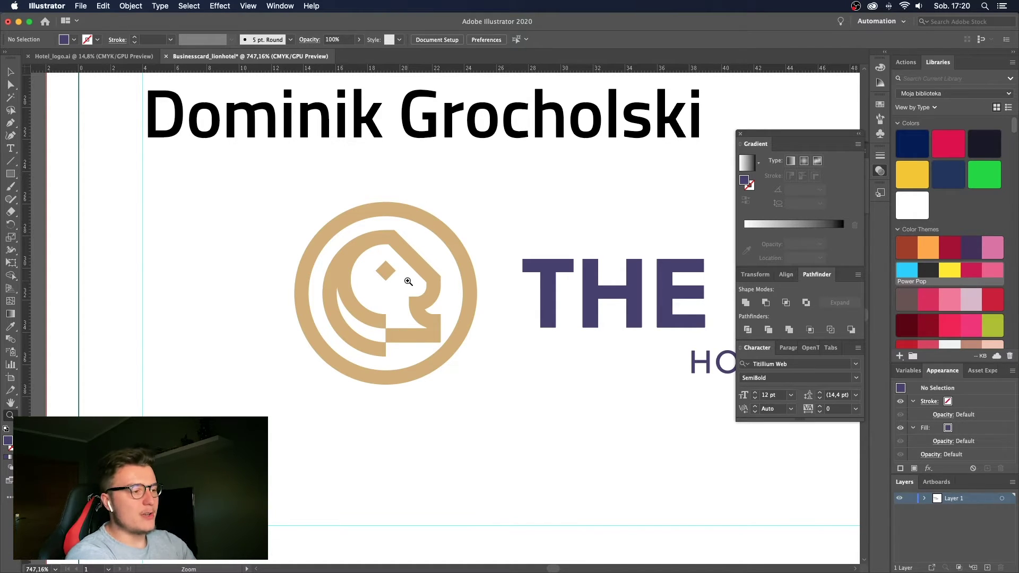
Scroll around the business card, then return to the Hotel_logo.ai document.
{"action": "scroll", "coordinate": [408, 281], "scroll_direction": "down", "scroll_amount": 3}
{"action": "scroll", "coordinate": [478, 286], "scroll_direction": "right", "scroll_amount": 3}
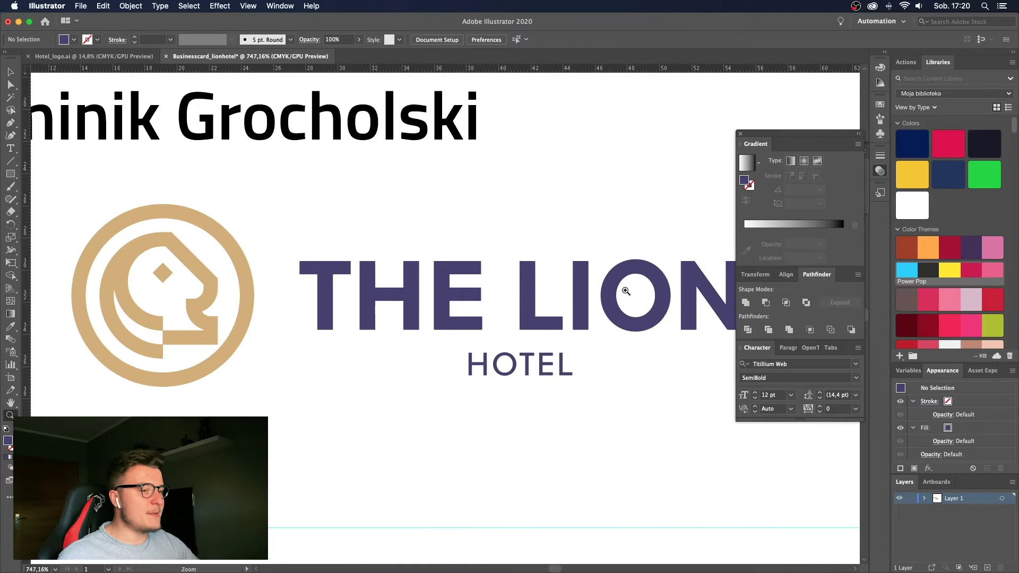
{"action": "scroll", "coordinate": [546, 291], "scroll_direction": "down", "scroll_amount": 2}
{"action": "scroll", "coordinate": [545, 291], "scroll_direction": "up", "scroll_amount": 2}
{"action": "scroll", "coordinate": [251, 229], "scroll_direction": "up", "scroll_amount": 1}
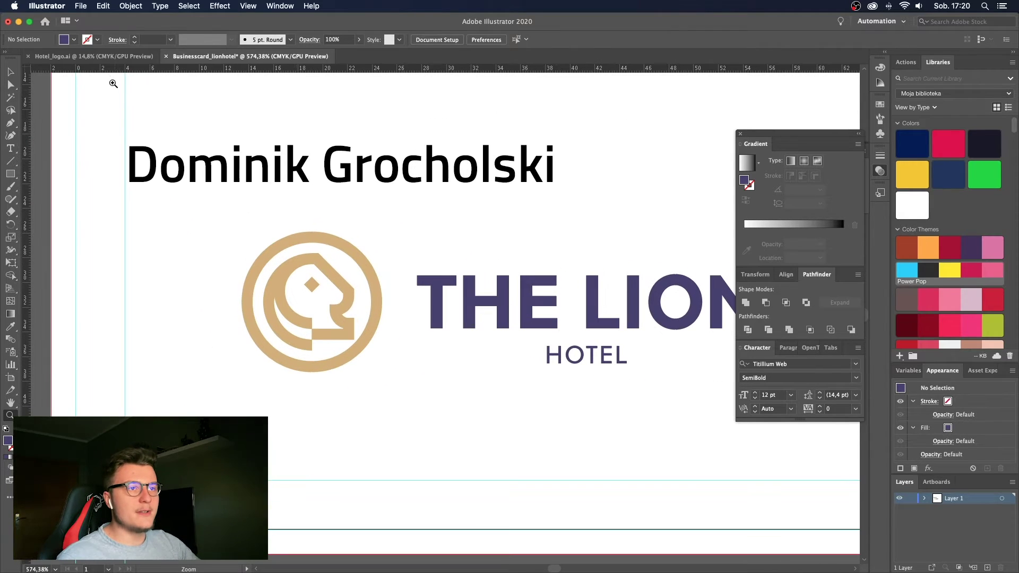
{"action": "left_click", "coordinate": [109, 56]}
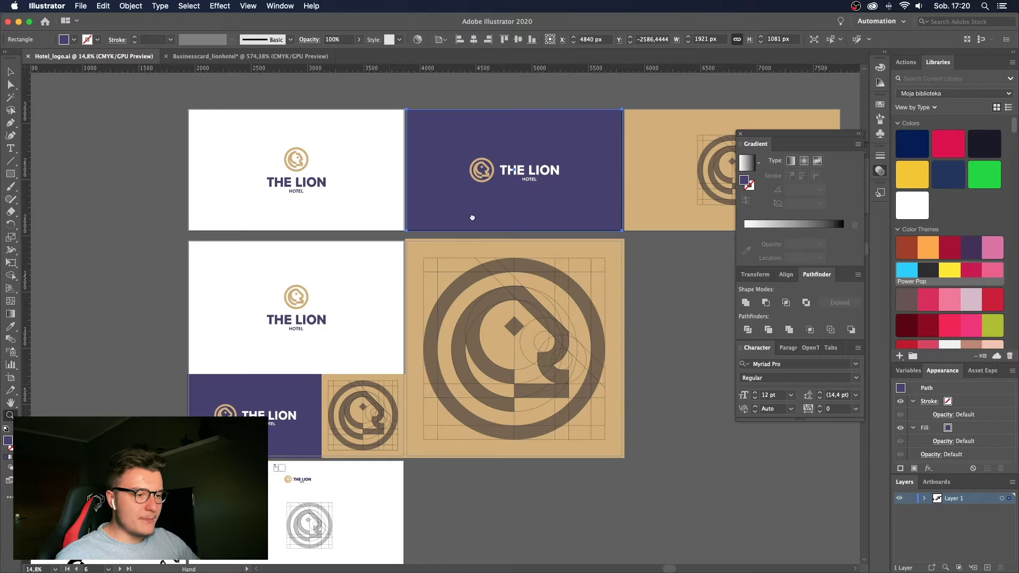
Zoom in on the black lion icons in Hotel_logo.ai, then return to Businesscard_lionhotel.
{"action": "scroll", "coordinate": [472, 217], "scroll_direction": "down", "scroll_amount": 5}
{"action": "scroll", "coordinate": [472, 218], "scroll_direction": "left", "scroll_amount": 3}
{"action": "left_click_drag", "start_coordinate": [347, 317], "coordinate": [451, 317]}
{"action": "scroll", "coordinate": [270, 252], "scroll_direction": "up", "scroll_amount": 2}
{"action": "scroll", "coordinate": [271, 252], "scroll_direction": "left", "scroll_amount": 3}
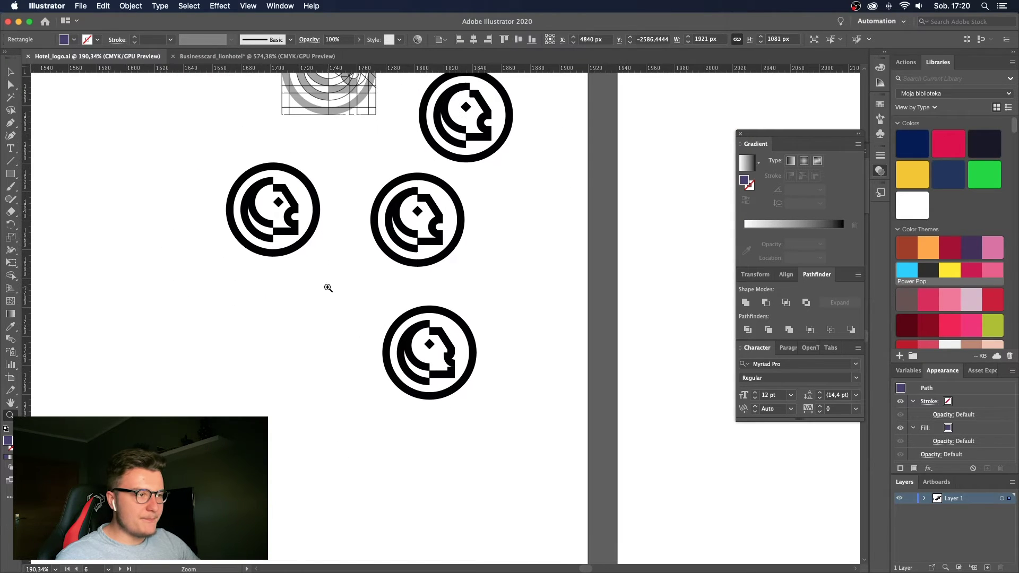
{"action": "left_click_drag", "start_coordinate": [278, 203], "coordinate": [314, 207]}
{"action": "scroll", "coordinate": [476, 285], "scroll_direction": "up", "scroll_amount": 2}
{"action": "scroll", "coordinate": [476, 285], "scroll_direction": "left", "scroll_amount": 3}
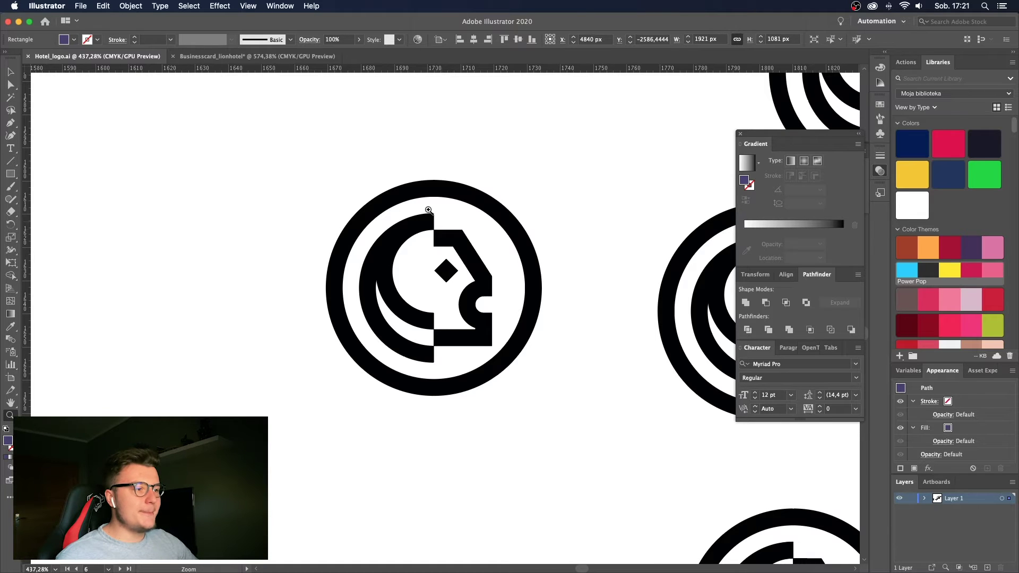
{"action": "left_click_drag", "start_coordinate": [485, 223], "coordinate": [496, 219]}
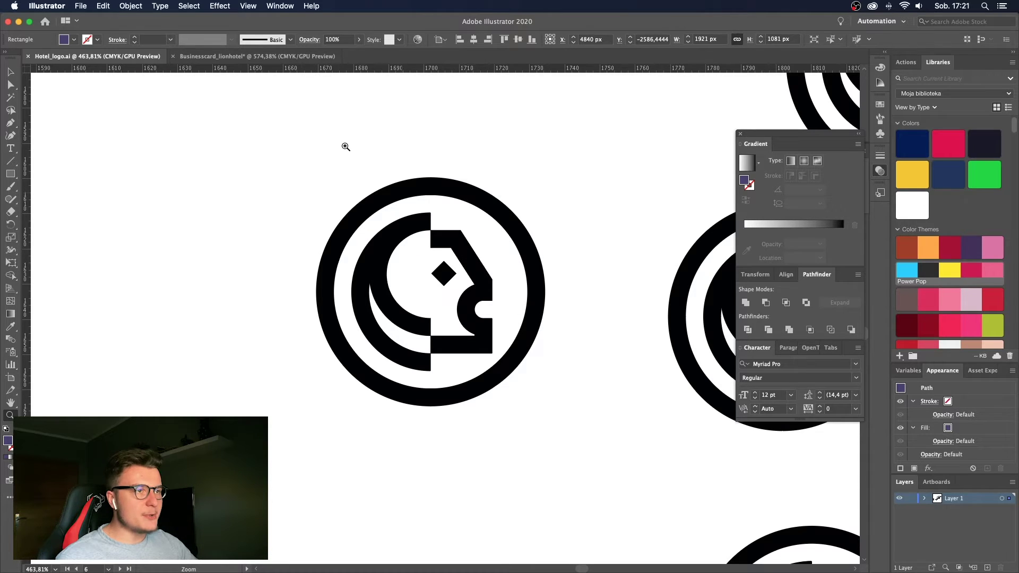
{"action": "left_click", "coordinate": [292, 56]}
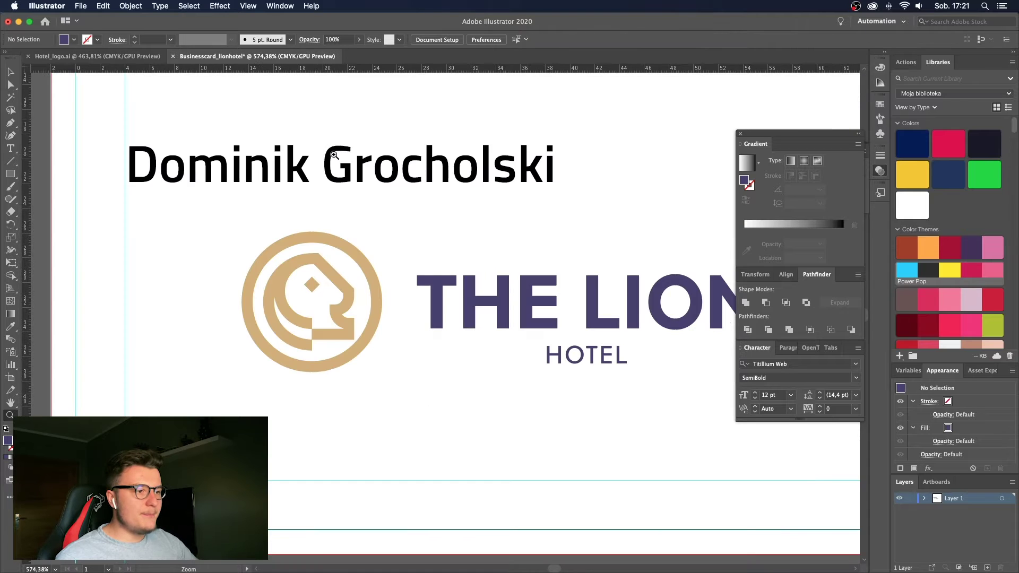
Move the logo group above the name to the card's top-left margin.
{"action": "left_click_drag", "start_coordinate": [327, 220], "coordinate": [422, 267]}
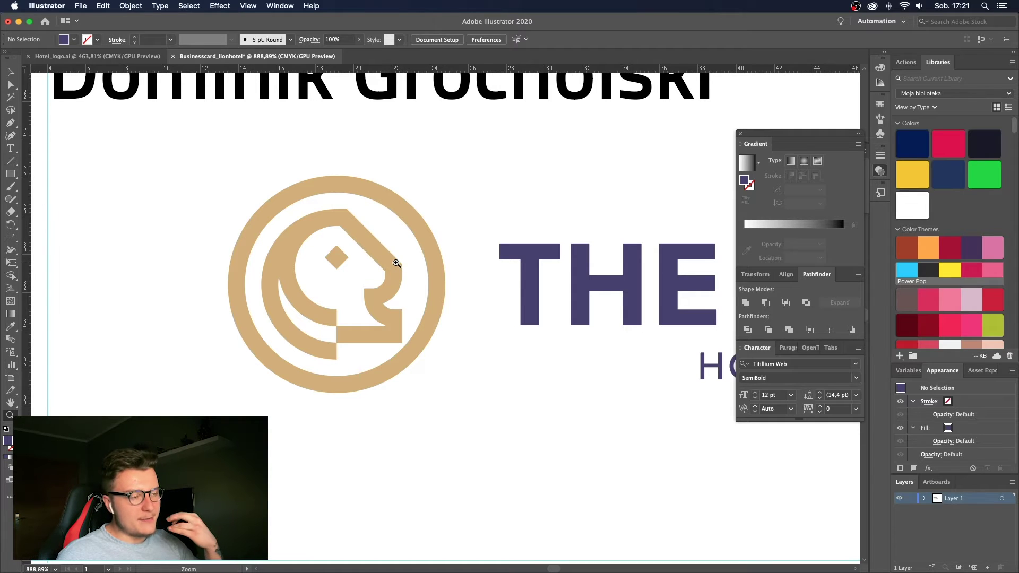
{"action": "left_click_drag", "start_coordinate": [397, 264], "coordinate": [279, 270]}
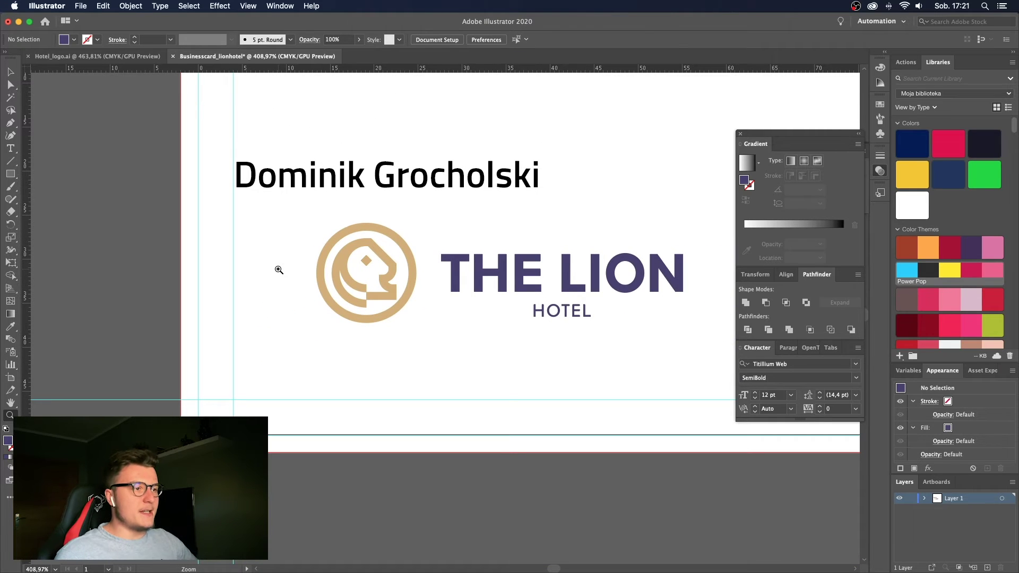
{"action": "key", "text": "v"}
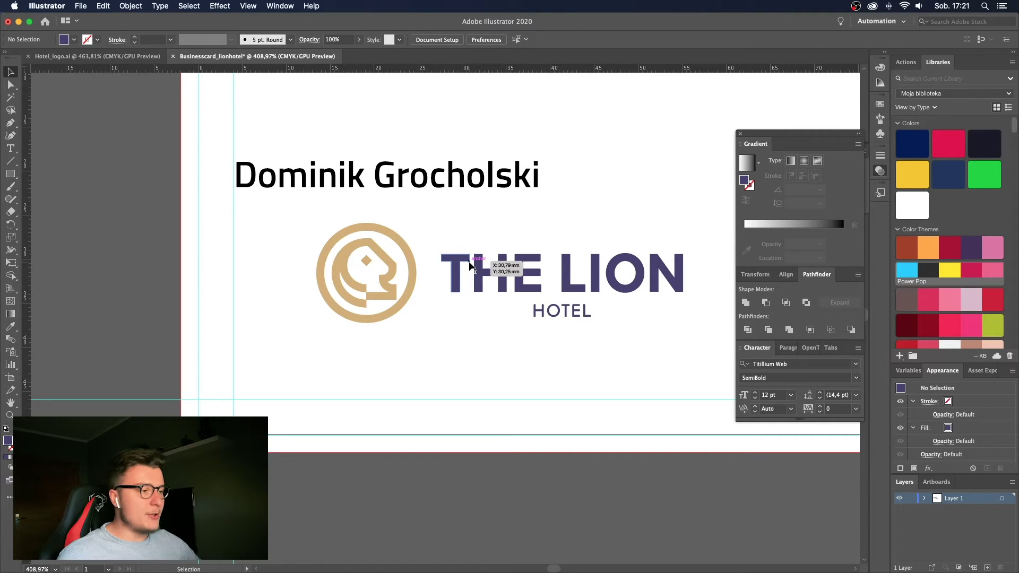
{"action": "scroll", "coordinate": [469, 265], "scroll_direction": "down", "scroll_amount": 5}
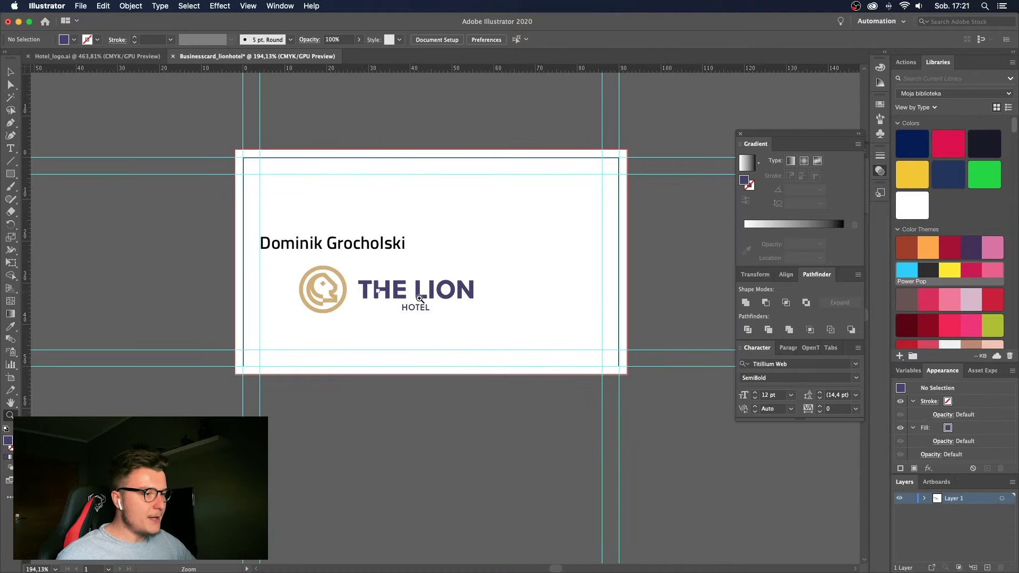
{"action": "left_click_drag", "start_coordinate": [446, 304], "coordinate": [406, 208]}
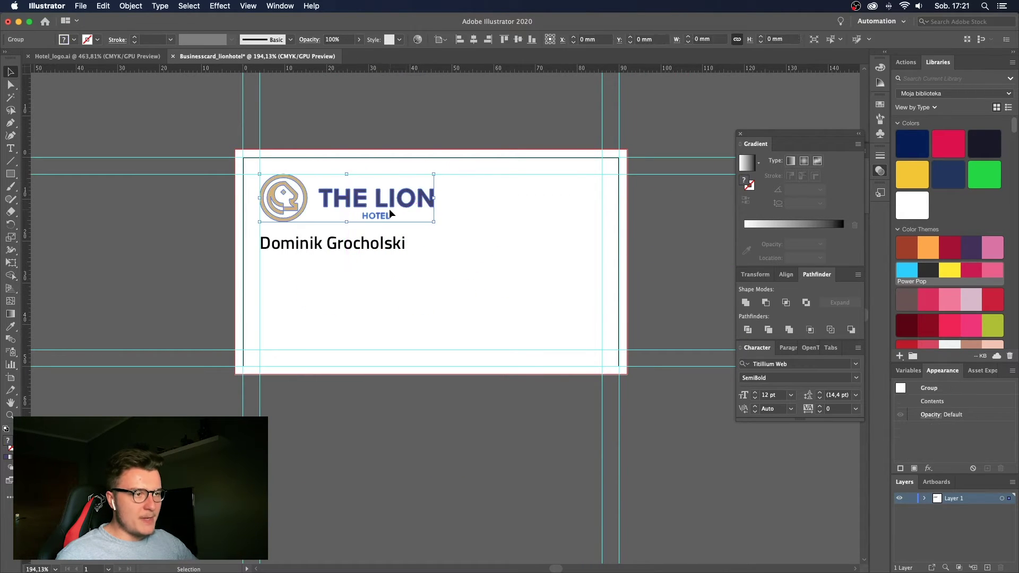
Zoom in on the card's top-left area to check the logo placement.
{"action": "key", "text": "z"}
{"action": "left_click", "coordinate": [293, 199]}
{"action": "key", "text": "v"}
{"action": "left_click", "coordinate": [355, 106]}
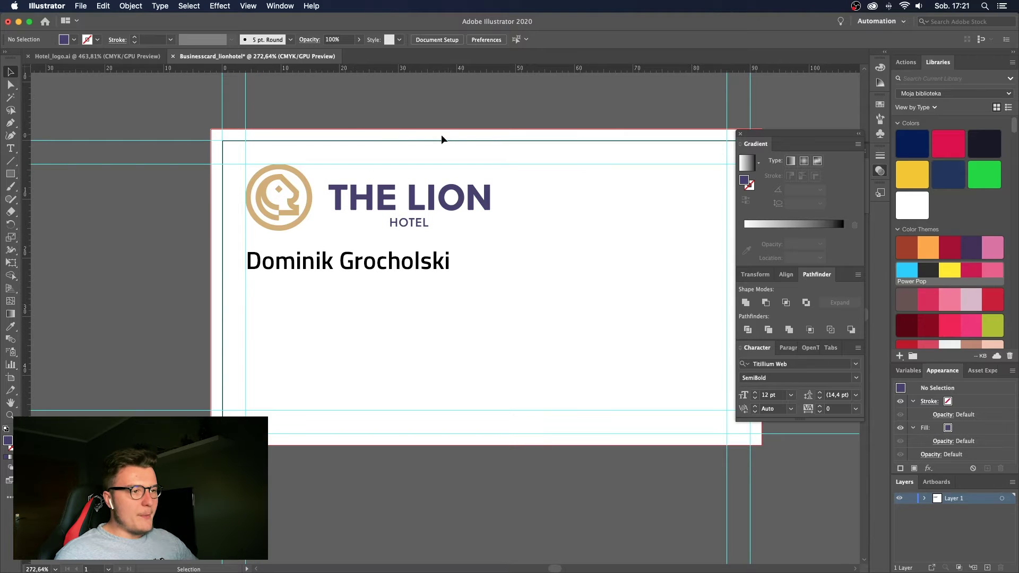
{"action": "key", "text": "z"}
{"action": "left_click", "coordinate": [450, 162]}
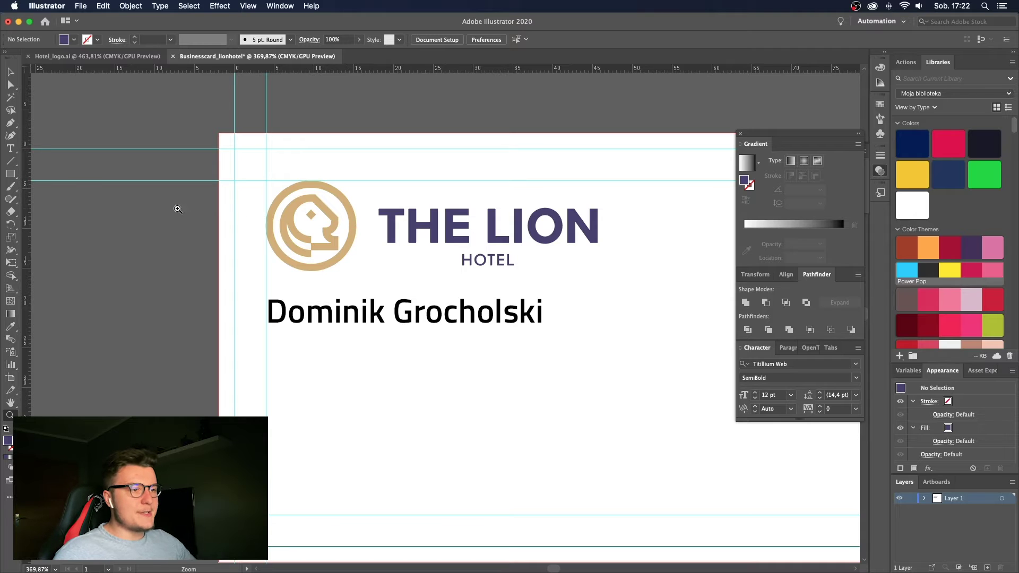
{"action": "scroll", "coordinate": [403, 234], "scroll_direction": "right", "scroll_amount": 5}
{"action": "scroll", "coordinate": [289, 249], "scroll_direction": "down", "scroll_amount": 3}
Undo a trial move to the right, then scale the logo to about 25.7 mm wide.
{"action": "key", "text": "v"}
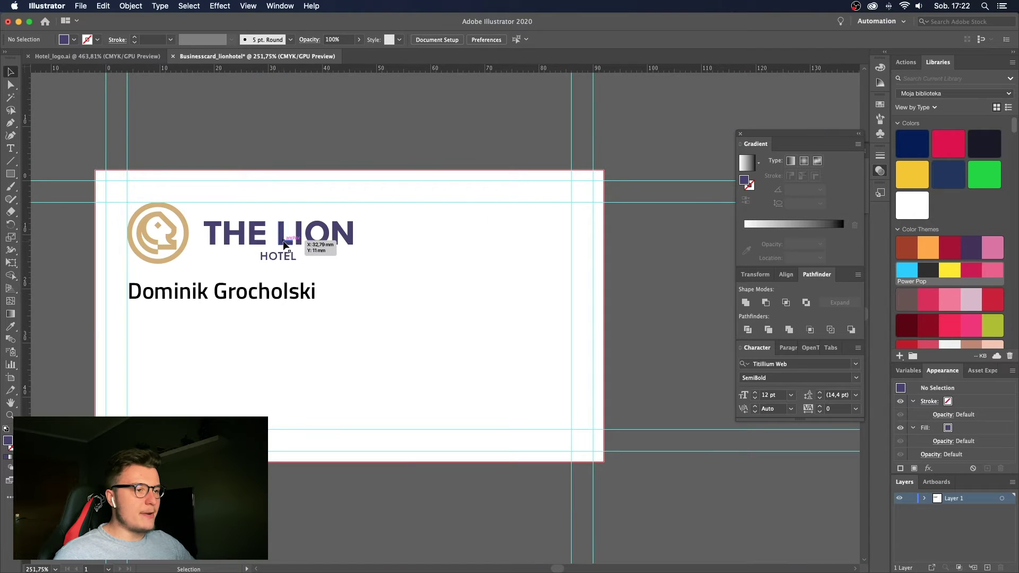
{"action": "left_click_drag", "start_coordinate": [291, 240], "coordinate": [502, 239]}
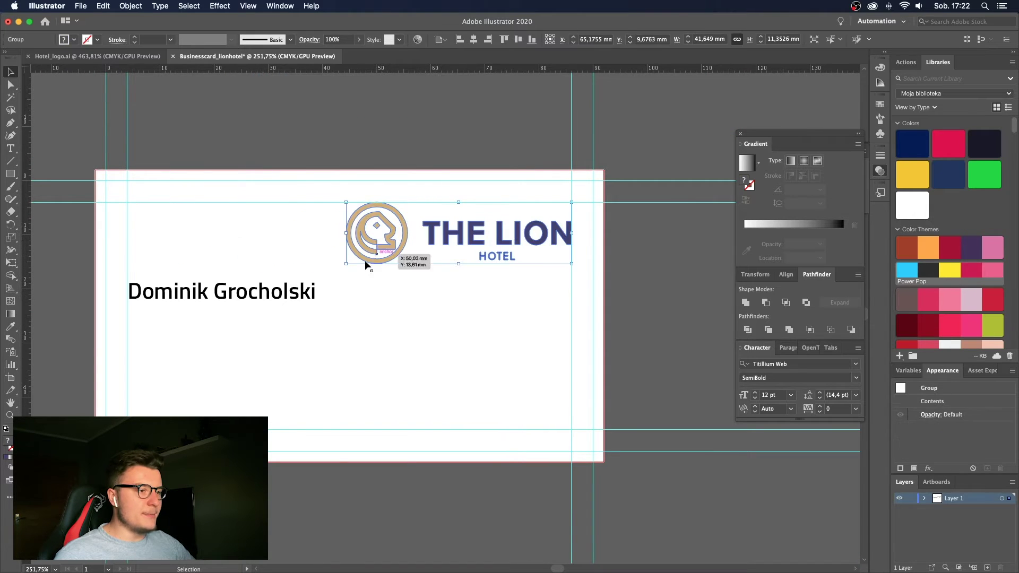
{"action": "left_click_drag", "start_coordinate": [347, 265], "coordinate": [418, 247]}
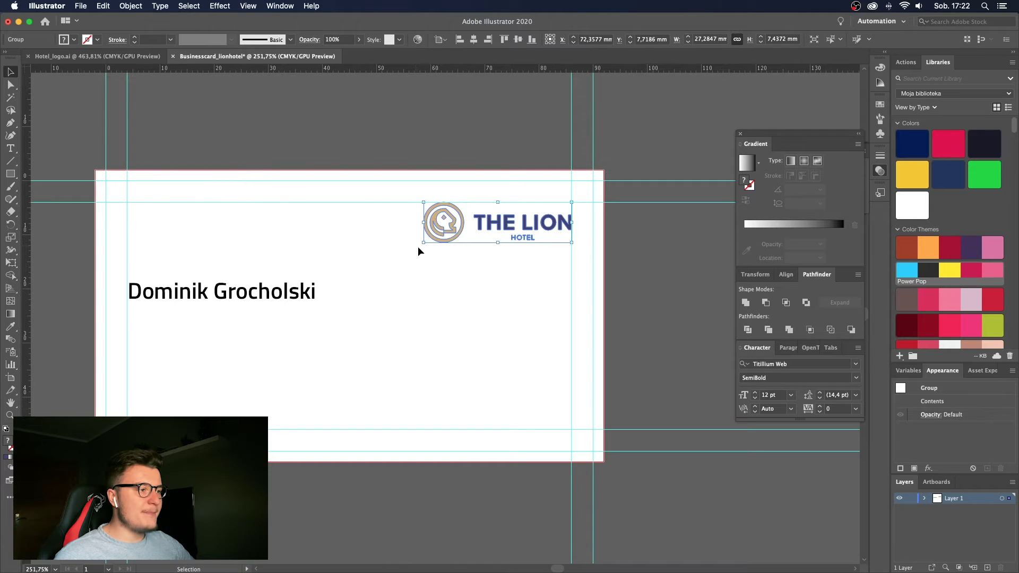
{"action": "scroll", "coordinate": [418, 247], "scroll_direction": "down", "scroll_amount": 2}
{"action": "scroll", "coordinate": [406, 255], "scroll_direction": "up", "scroll_amount": 2}
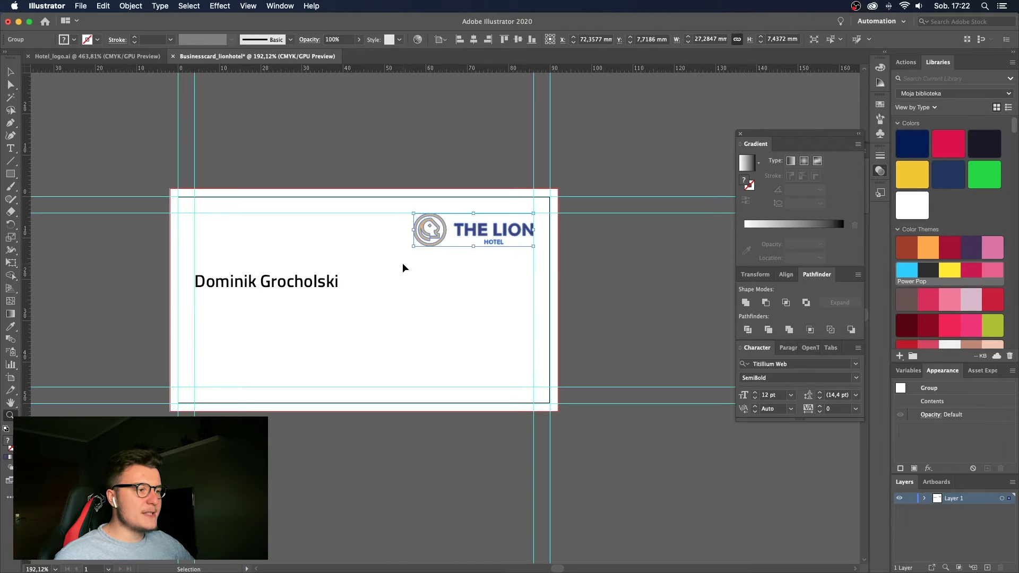
{"action": "key", "text": "super+z"}
{"action": "key", "text": "super+z"}
{"action": "scroll", "coordinate": [353, 257], "scroll_direction": "up", "scroll_amount": 2}
{"action": "key", "text": "v"}
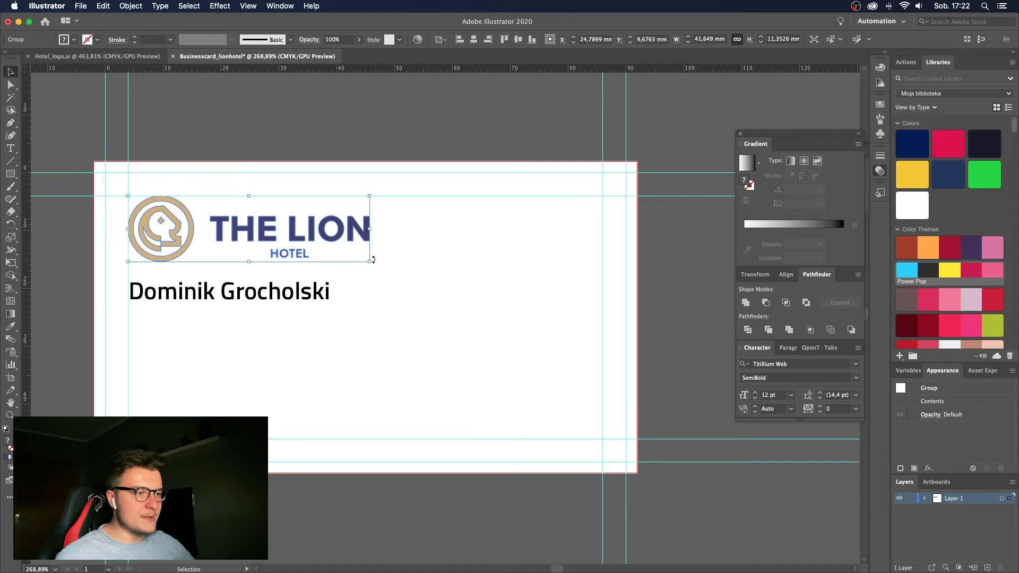
{"action": "left_click_drag", "start_coordinate": [371, 262], "coordinate": [305, 237]}
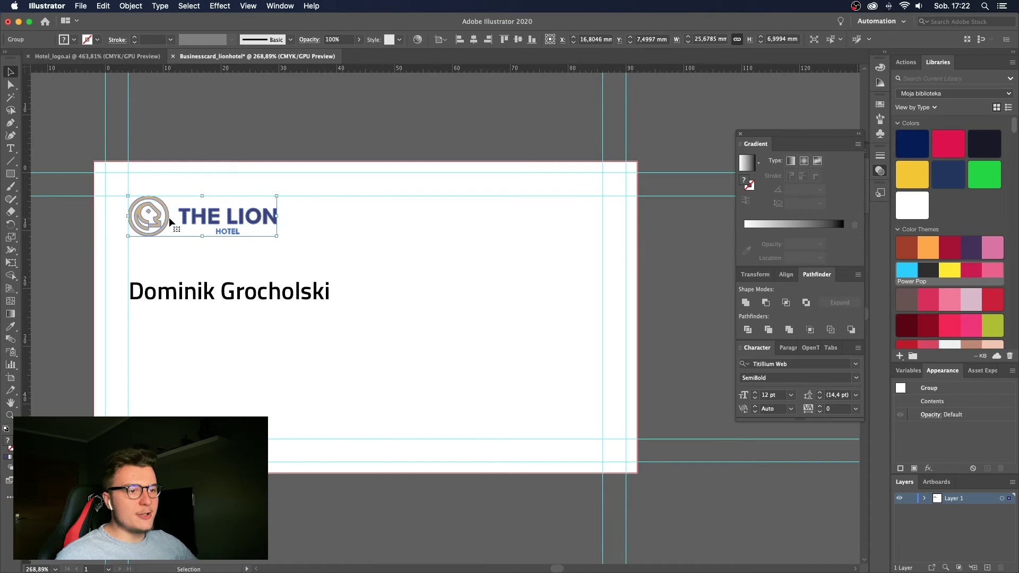
Try the lion icon right of the lettering and the logo at the right margin, then undo.
{"action": "double_click", "coordinate": [169, 217]}
{"action": "left_click_drag", "start_coordinate": [169, 217], "coordinate": [600, 231]}
{"action": "key", "text": "Escape"}
{"action": "left_click_drag", "start_coordinate": [519, 241], "coordinate": [689, 206]}
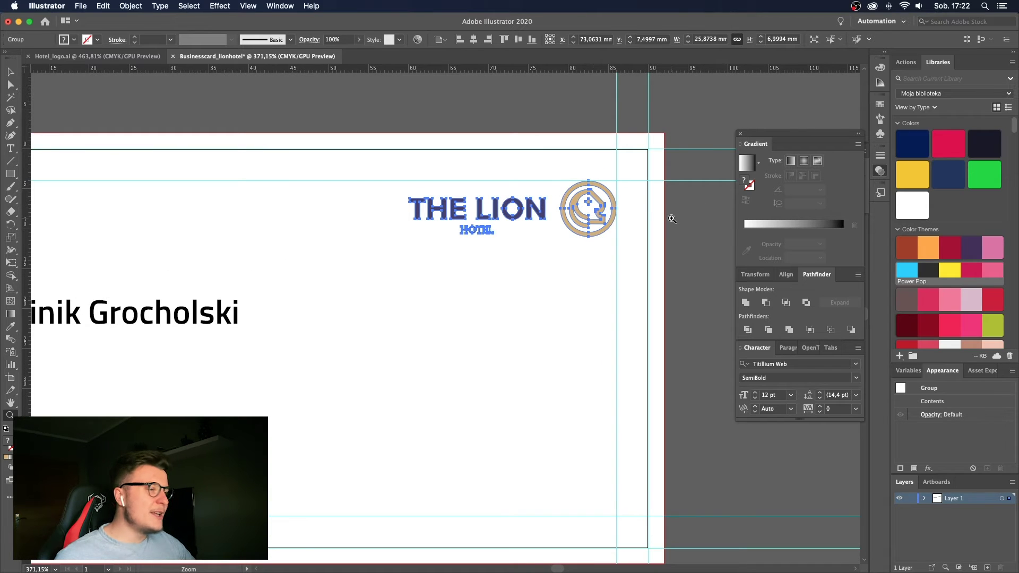
{"action": "key", "text": "super+z"}
{"action": "key", "text": "super+z"}
{"action": "left_click", "coordinate": [532, 223], "text": "alt"}
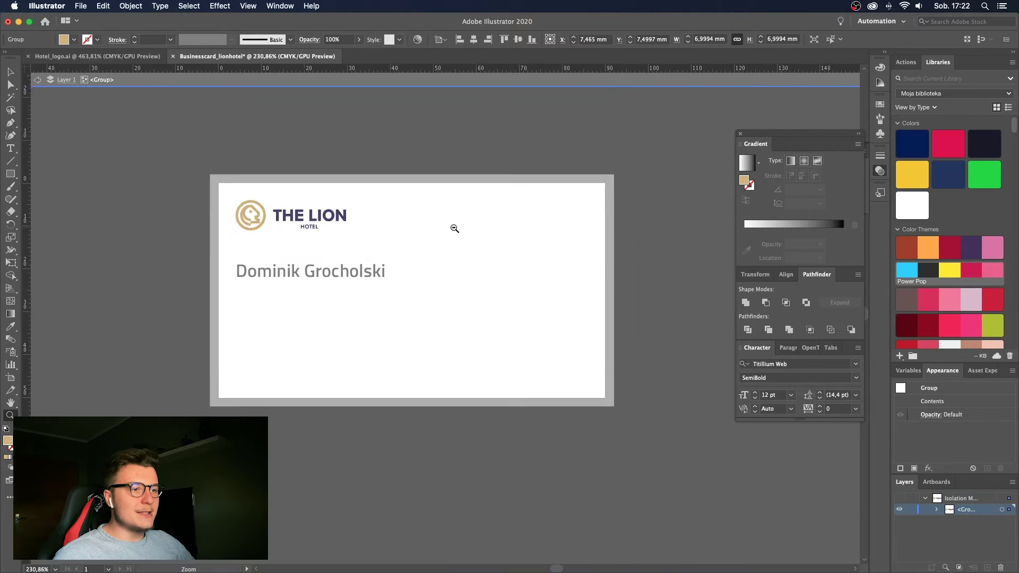
{"action": "key", "text": "Escape"}
{"action": "left_click", "coordinate": [454, 228], "text": "alt"}
{"action": "key", "text": "v"}
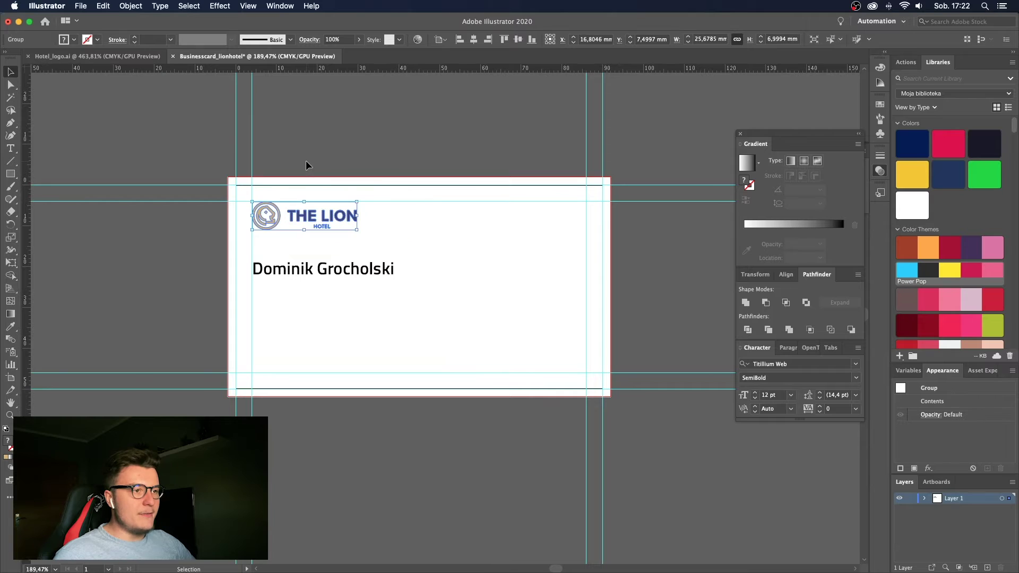
{"action": "left_click", "coordinate": [306, 166]}
{"action": "scroll", "coordinate": [306, 166], "scroll_direction": "up", "scroll_amount": 2}
Test the logo at the card's right side, undo back to top-left, and zoom in.
{"action": "left_click_drag", "start_coordinate": [326, 227], "coordinate": [635, 228]}
{"action": "key", "text": "z"}
{"action": "left_click", "coordinate": [548, 236], "text": "alt"}
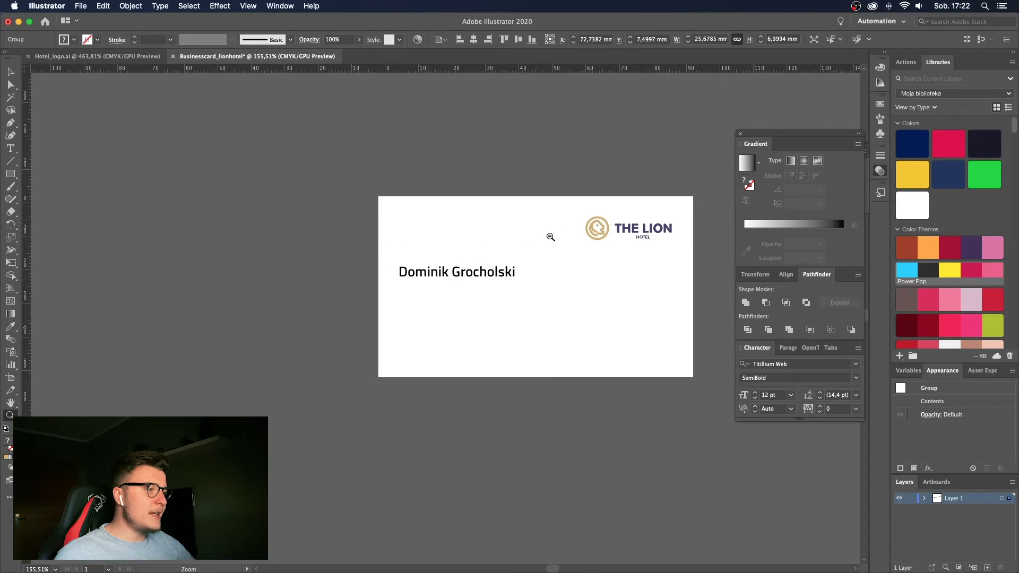
{"action": "left_click_drag", "start_coordinate": [551, 238], "coordinate": [570, 230]}
{"action": "key", "text": "super+z"}
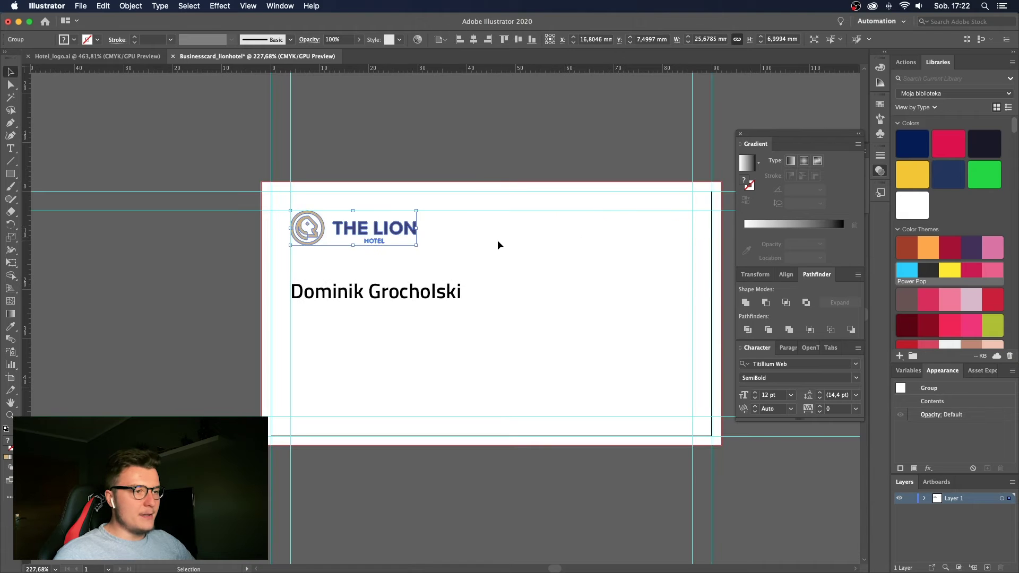
{"action": "left_click", "coordinate": [498, 244]}
{"action": "key", "text": "z"}
{"action": "left_click_drag", "start_coordinate": [397, 233], "coordinate": [472, 227]}
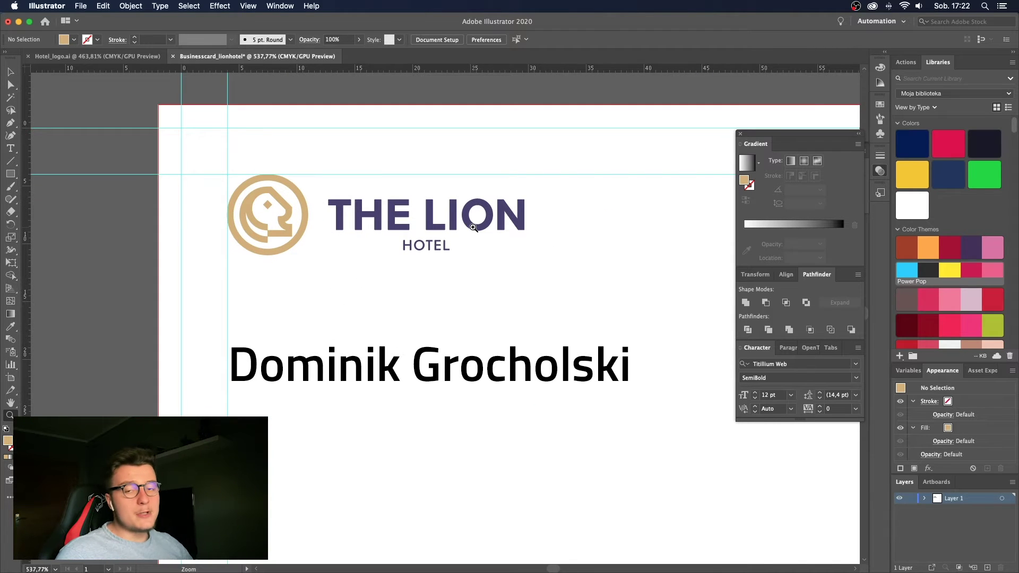
Nudge the name text slightly lower and zoom in on it.
{"action": "left_click_drag", "start_coordinate": [472, 227], "coordinate": [403, 228]}
{"action": "key", "text": "v"}
{"action": "left_click_drag", "start_coordinate": [388, 318], "coordinate": [390, 345]}
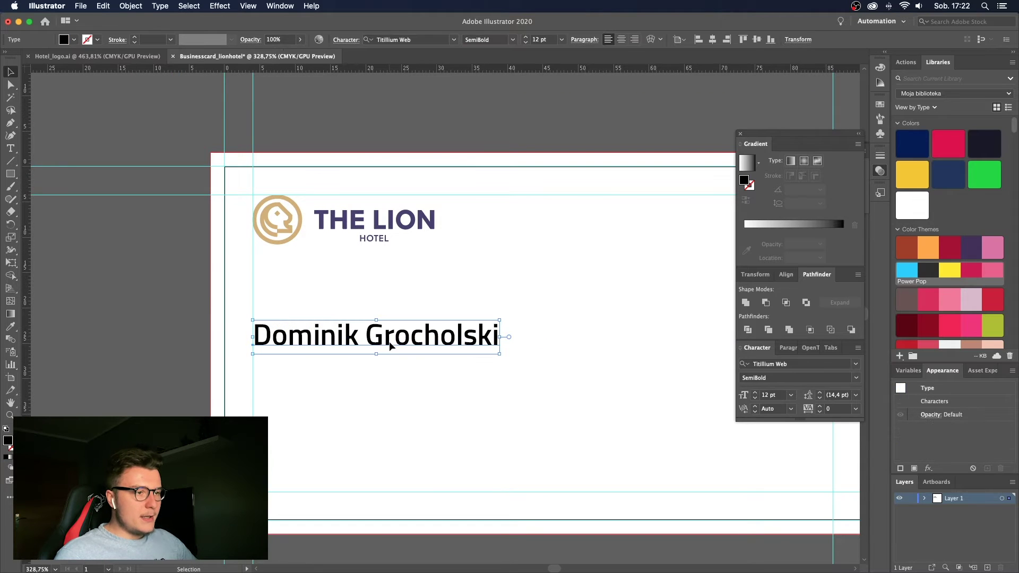
{"action": "left_click", "coordinate": [376, 306]}
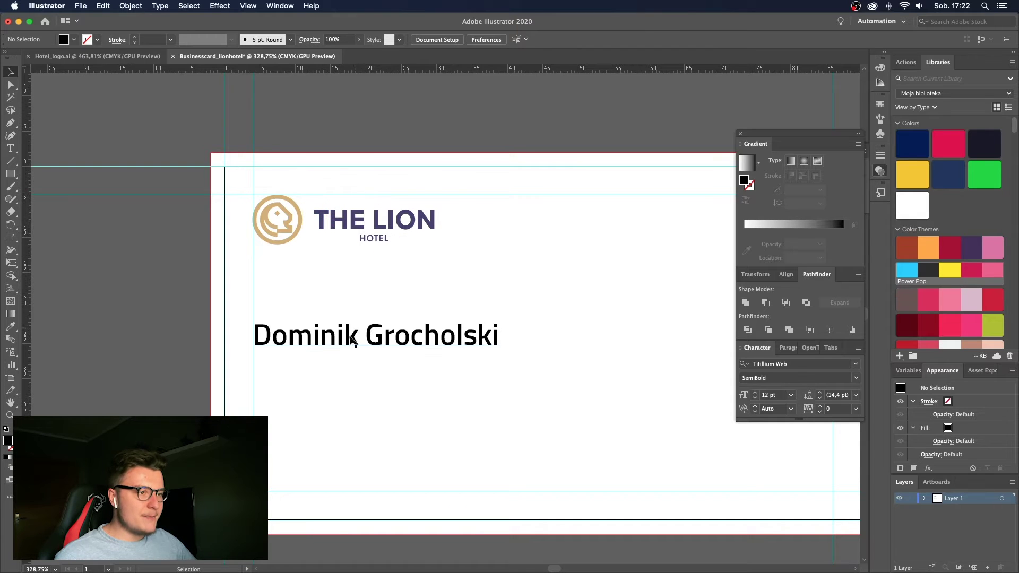
{"action": "key", "text": "z"}
{"action": "left_click_drag", "start_coordinate": [351, 335], "coordinate": [388, 335]}
Select the whole name line as text, then exit editing with the name object still selected.
{"action": "key", "text": "t"}
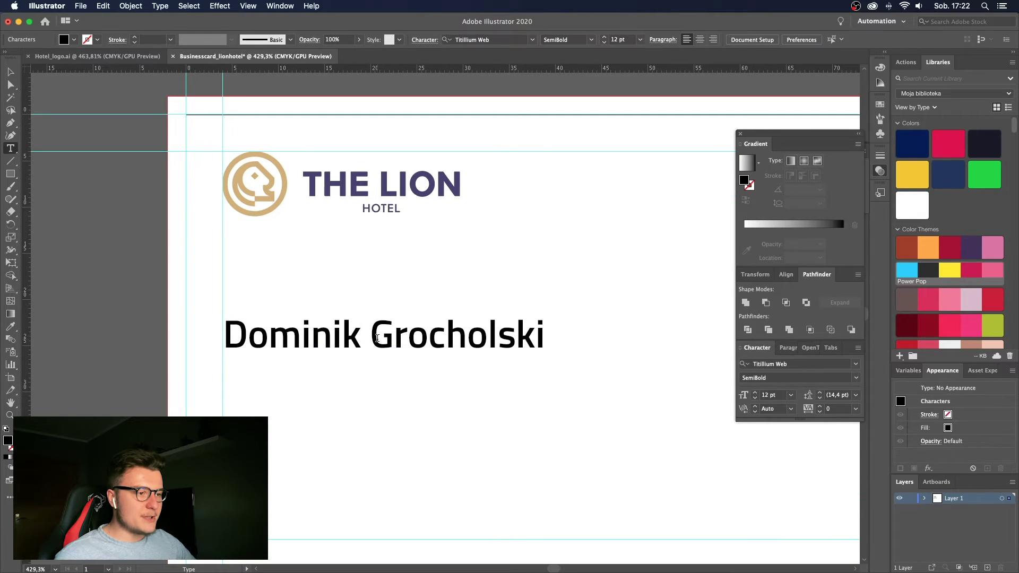
{"action": "triple_click", "coordinate": [377, 338]}
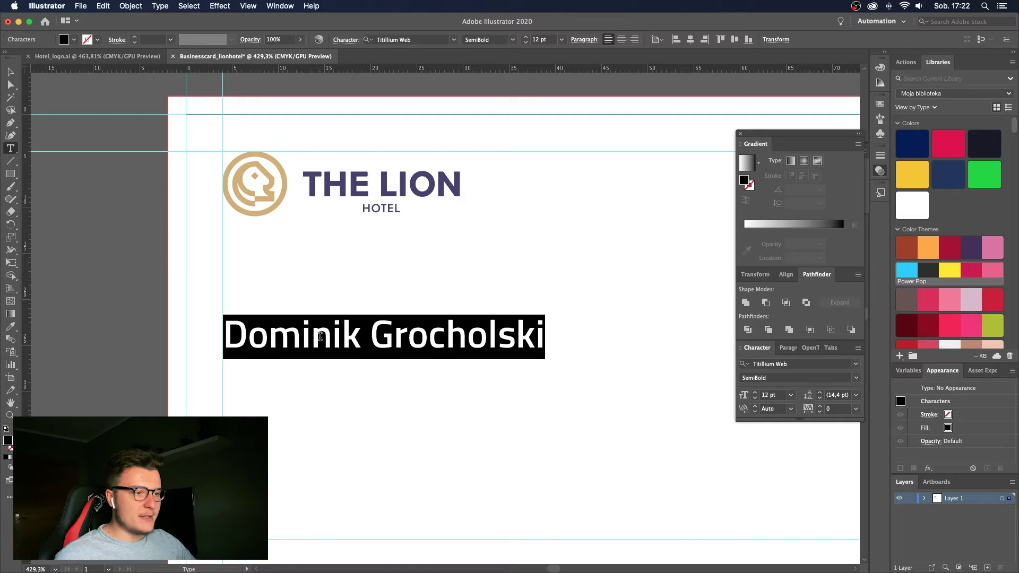
{"action": "key", "text": "Escape"}
{"action": "key", "text": "z"}
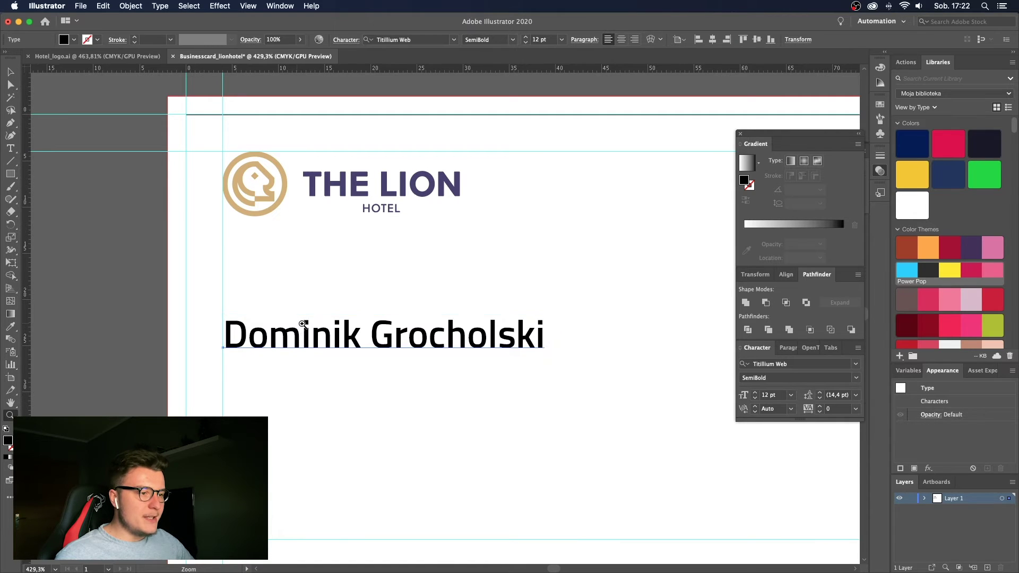
{"action": "left_click_drag", "start_coordinate": [297, 334], "coordinate": [267, 324]}
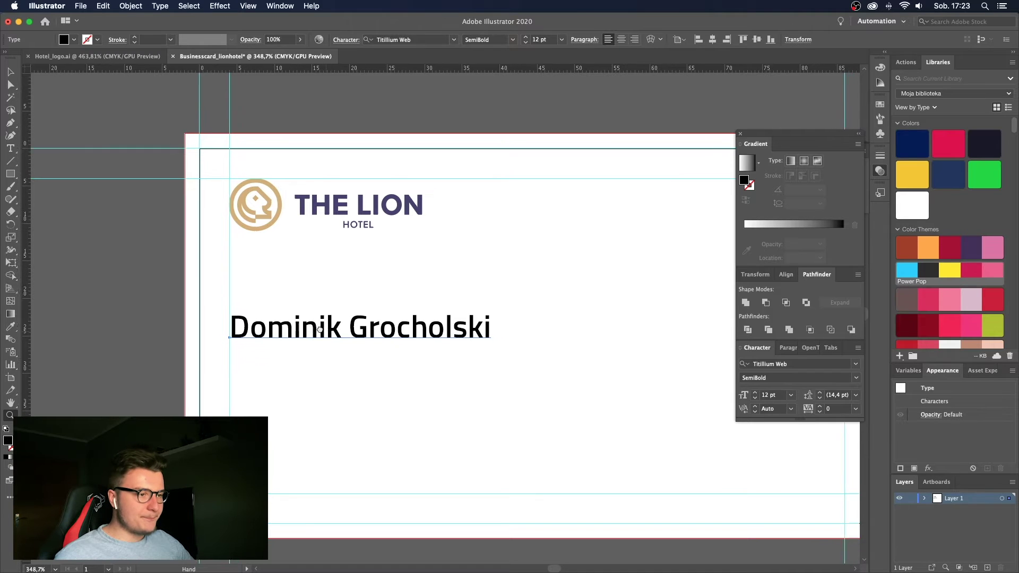
Drag the name line to the right half of the card, below the logo.
{"action": "key", "text": "v"}
{"action": "scroll", "coordinate": [349, 298], "scroll_direction": "down", "scroll_amount": 2}
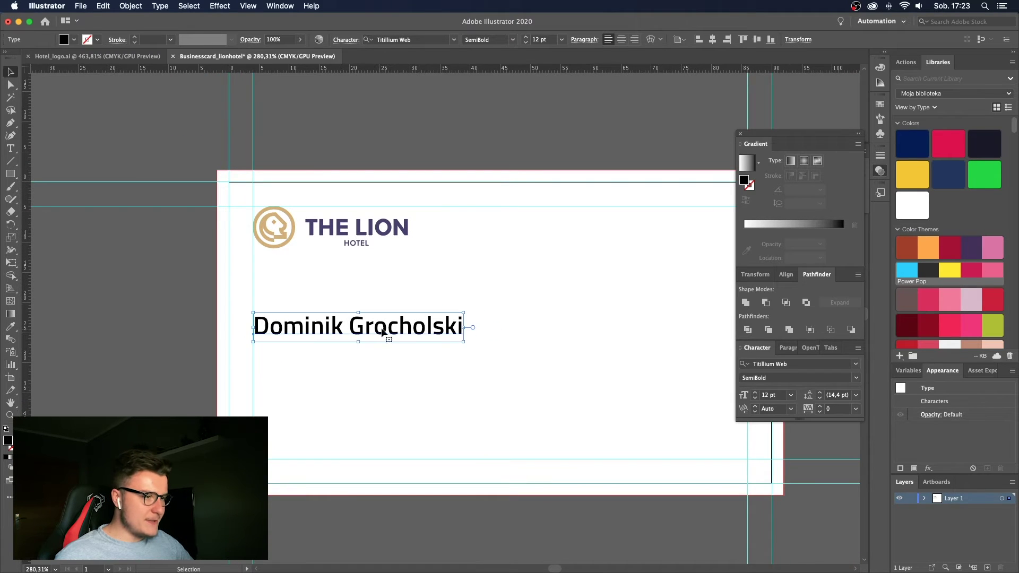
{"action": "left_click_drag", "start_coordinate": [382, 332], "coordinate": [523, 332]}
{"action": "scroll", "coordinate": [582, 332], "scroll_direction": "right", "scroll_amount": 5}
{"action": "left_click", "coordinate": [585, 310]}
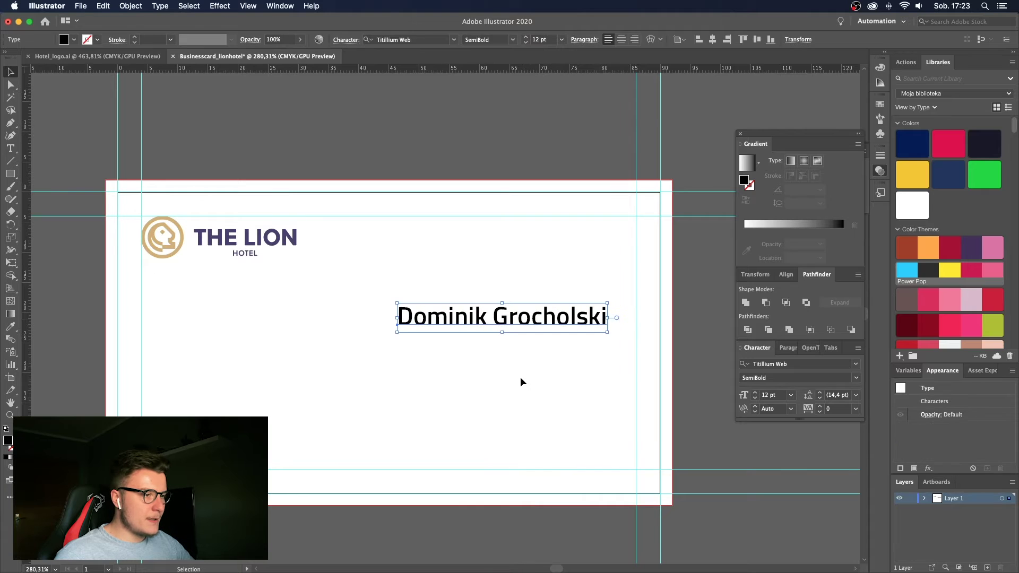
{"action": "left_click", "coordinate": [523, 382]}
{"action": "key", "text": "t"}
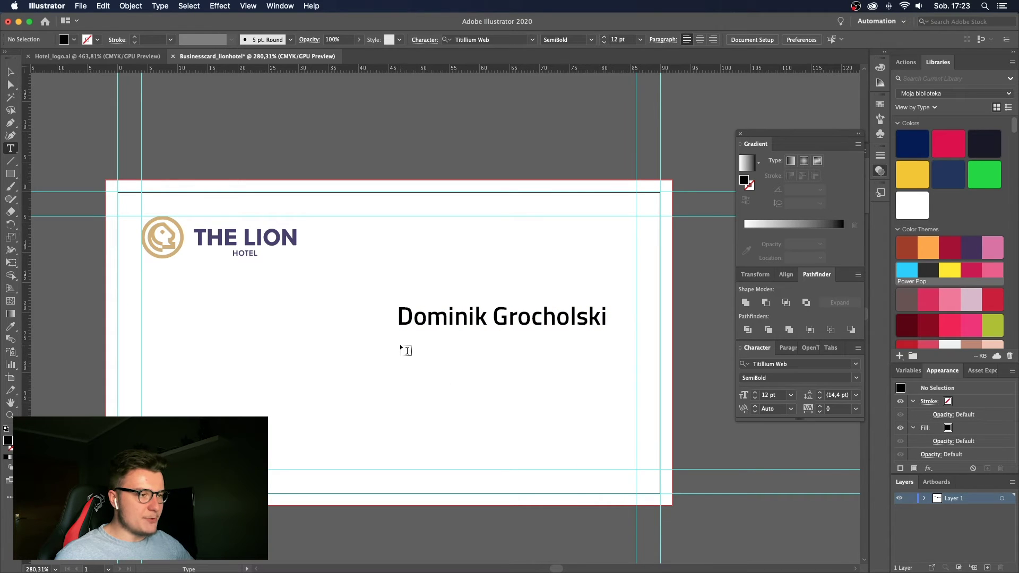
Draw an area text frame below the name, clear its placeholder and try a 't:' label.
{"action": "left_click_drag", "start_coordinate": [400, 345], "coordinate": [599, 446]}
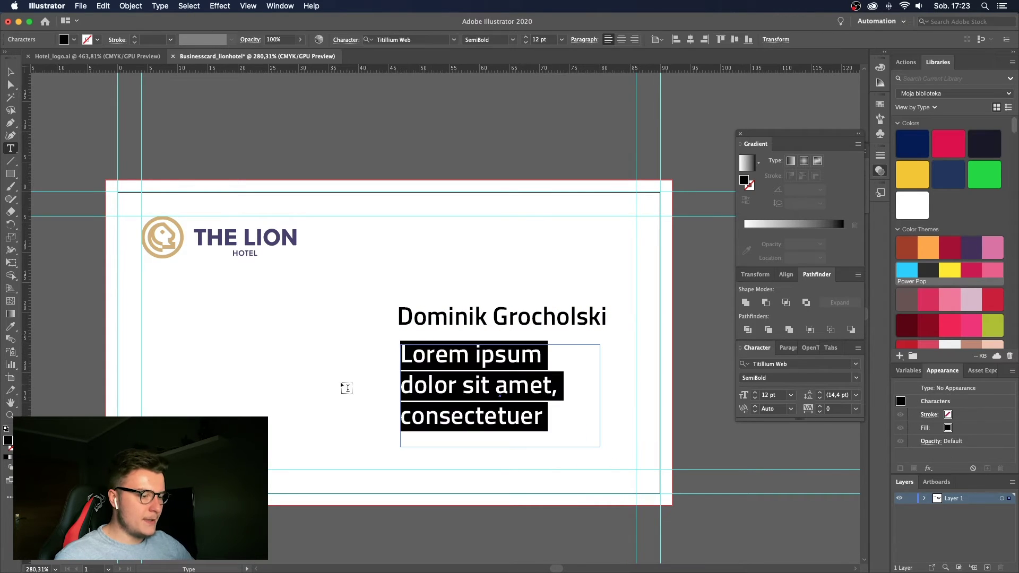
{"action": "key", "text": "BackSpace"}
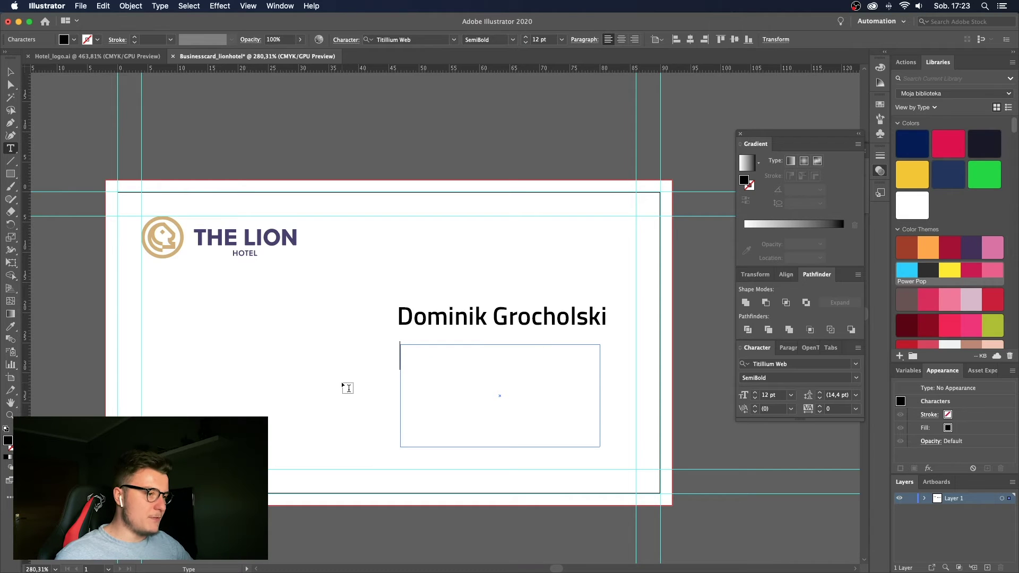
{"action": "type", "text": "T"}
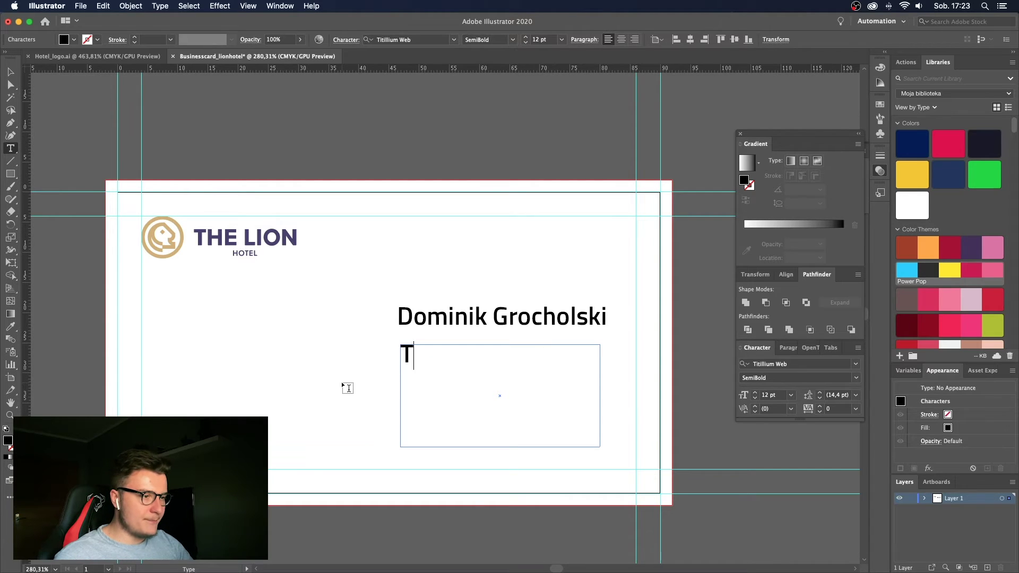
{"action": "type", "text": ":"}
{"action": "key", "text": "BackSpace"}
{"action": "key", "text": "BackSpace"}
{"action": "key", "text": "BackSpace"}
{"action": "type", "text": "t"}
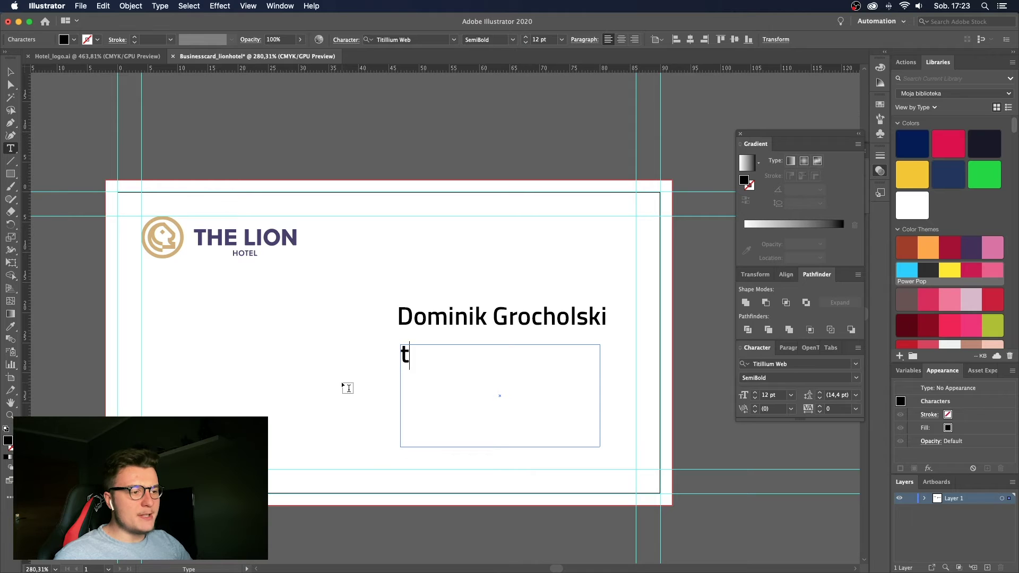
{"action": "key", "text": "BackSpace"}
{"action": "type", "text": "T:"}
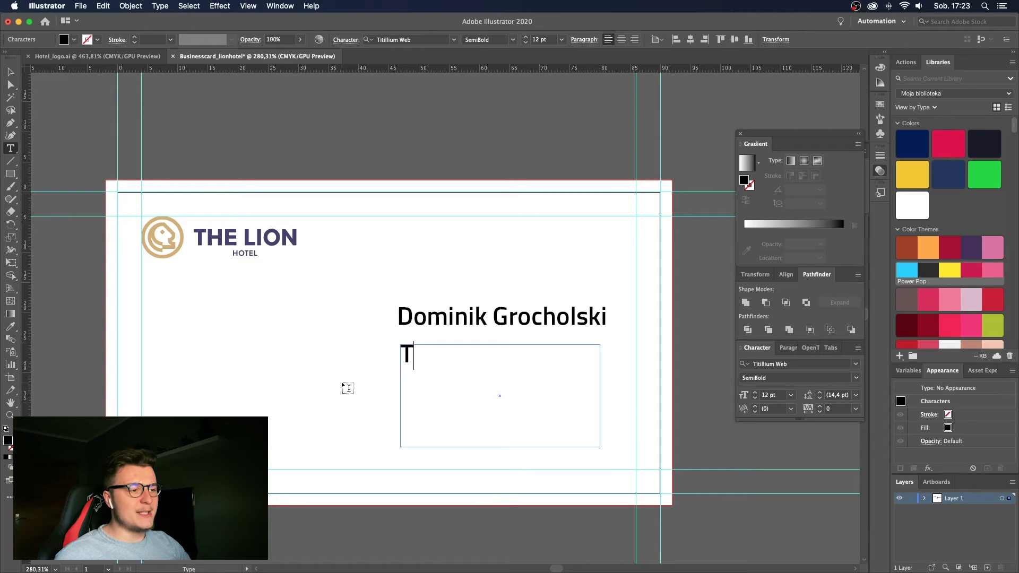
{"action": "key", "text": "BackSpace"}
{"action": "type", "text": "t: fsd"}
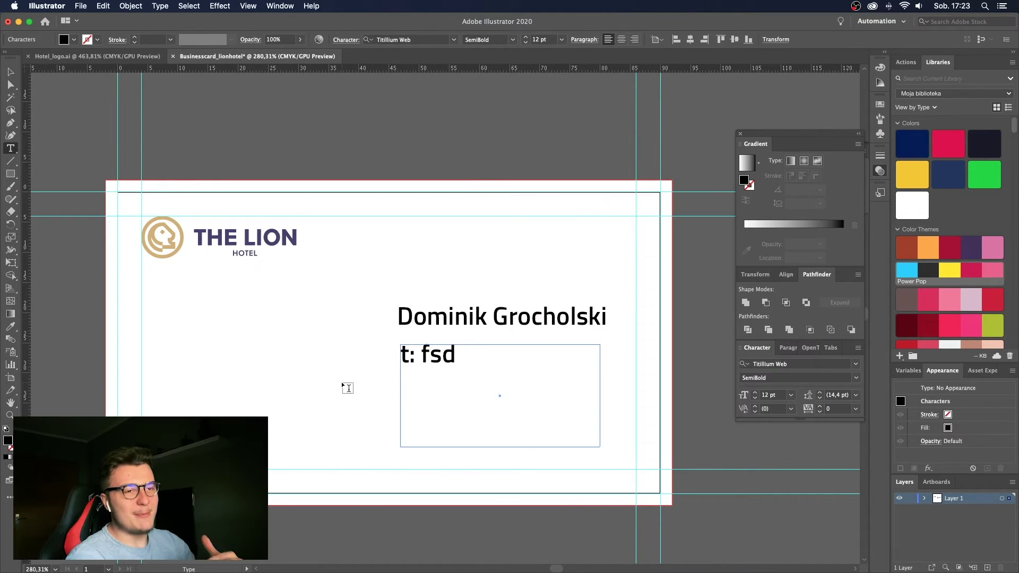
Retype the frame's contents until it holds only '+', then select the name and frame.
{"action": "triple_click", "coordinate": [439, 347]}
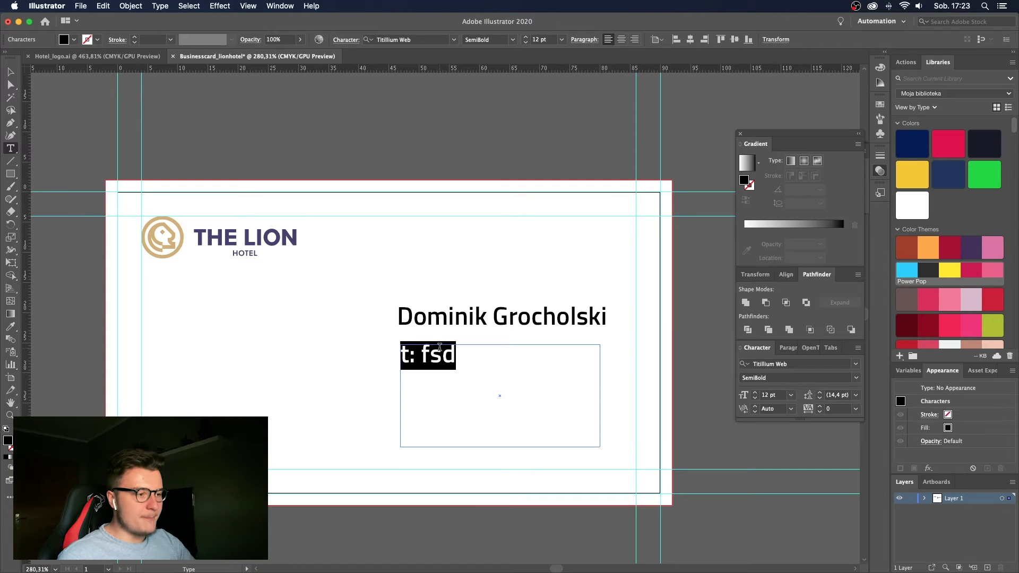
{"action": "type", "text": "T"}
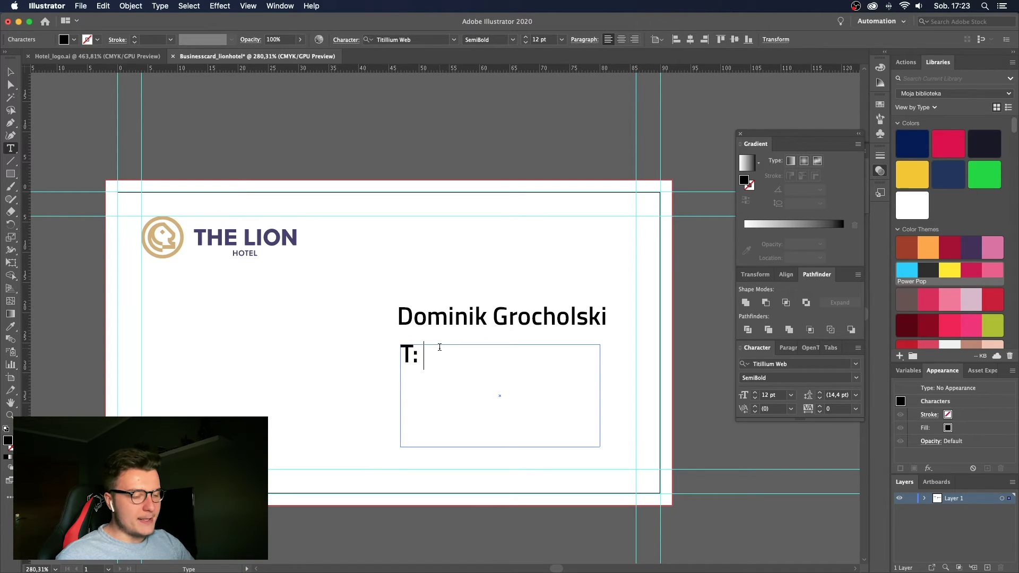
{"action": "type", "text": ": 45453"}
{"action": "key", "text": "BackSpace"}
{"action": "key", "text": "BackSpace"}
{"action": "key", "text": "BackSpace"}
{"action": "key", "text": "BackSpace"}
{"action": "key", "text": "BackSpace"}
{"action": "key", "text": "BackSpace"}
{"action": "key", "text": "BackSpace"}
{"action": "key", "text": "BackSpace"}
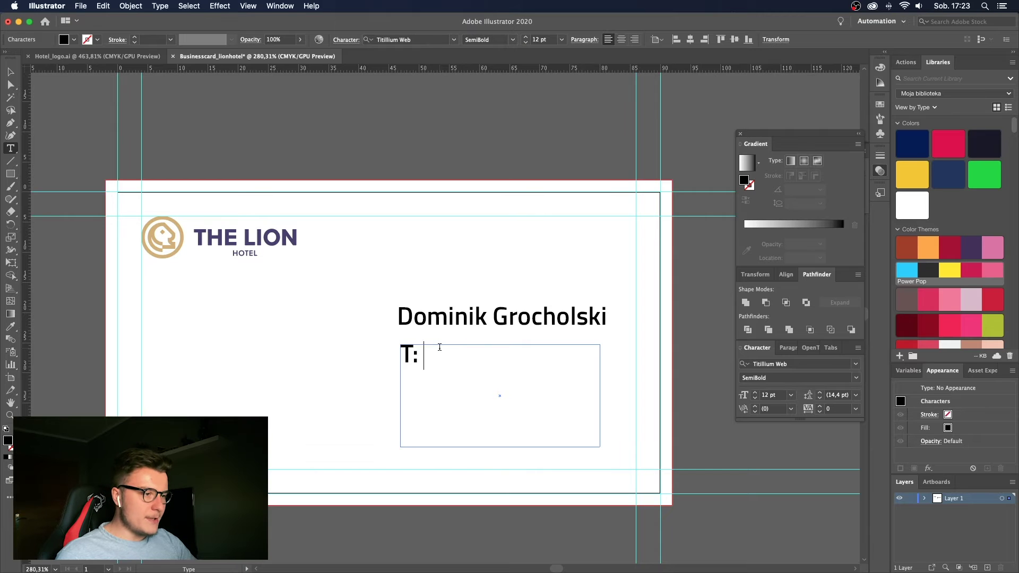
{"action": "type", "text": "t"}
{"action": "type", "text": "T"}
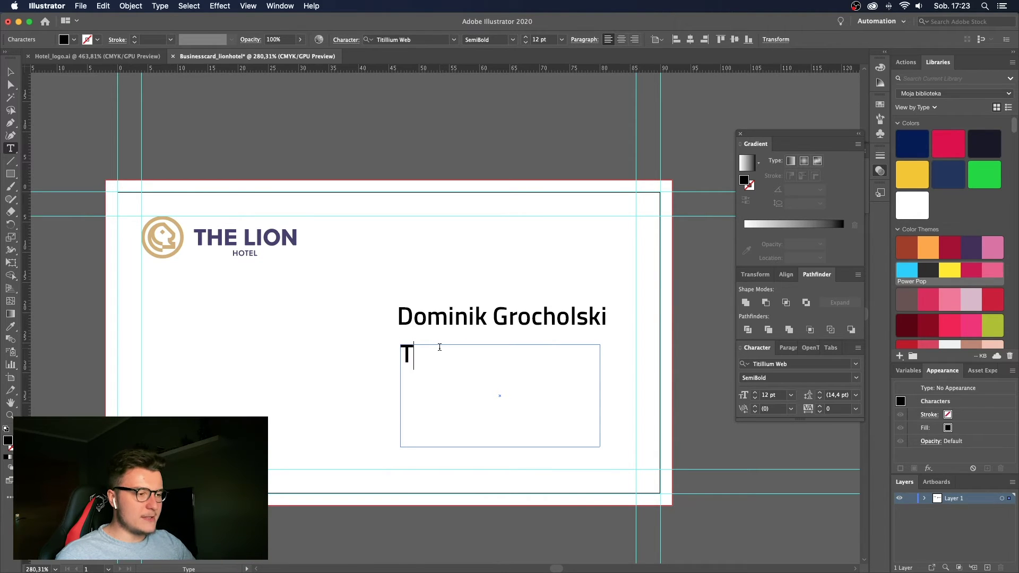
{"action": "key", "text": "BackSpace"}
{"action": "type", "text": "="}
{"action": "key", "text": "BackSpace"}
{"action": "type", "text": "+"}
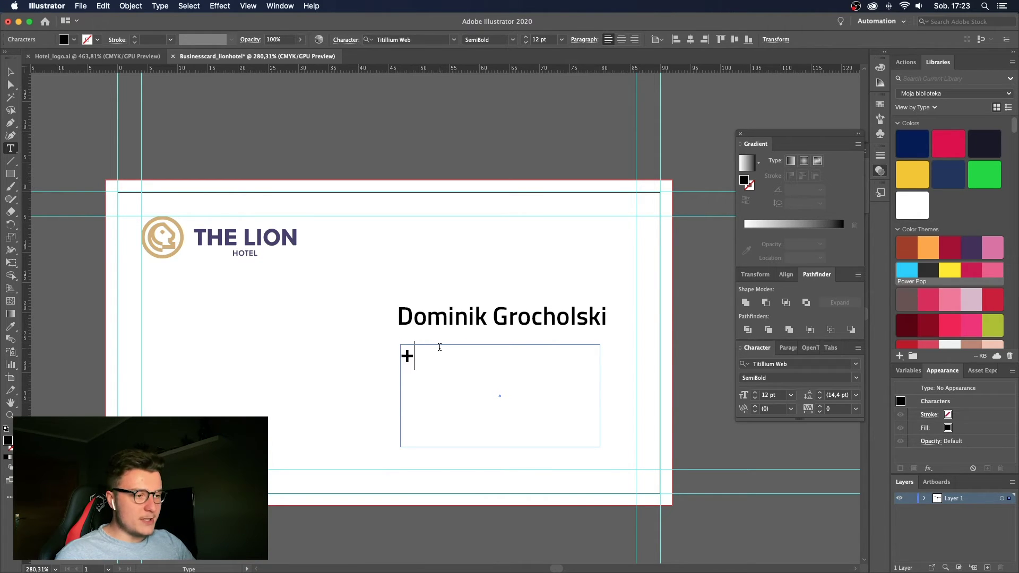
{"action": "type", "text": "48 3423"}
{"action": "key", "text": "BackSpace"}
{"action": "key", "text": "BackSpace"}
{"action": "key", "text": "BackSpace"}
{"action": "key", "text": "BackSpace"}
{"action": "key", "text": "BackSpace"}
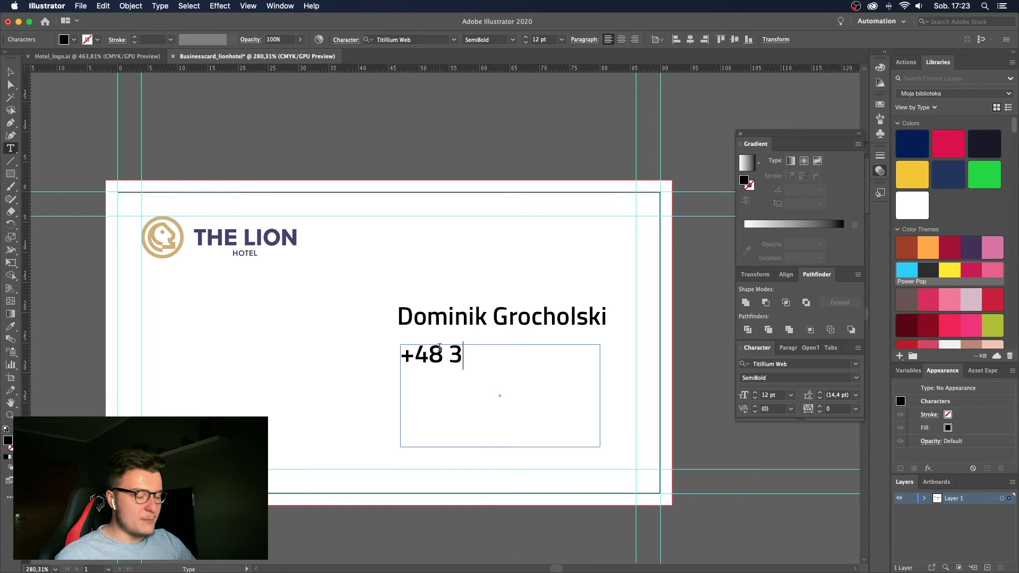
{"action": "key", "text": "BackSpace"}
{"action": "key", "text": "BackSpace"}
{"action": "key", "text": "BackSpace"}
{"action": "type", "text": "+"}
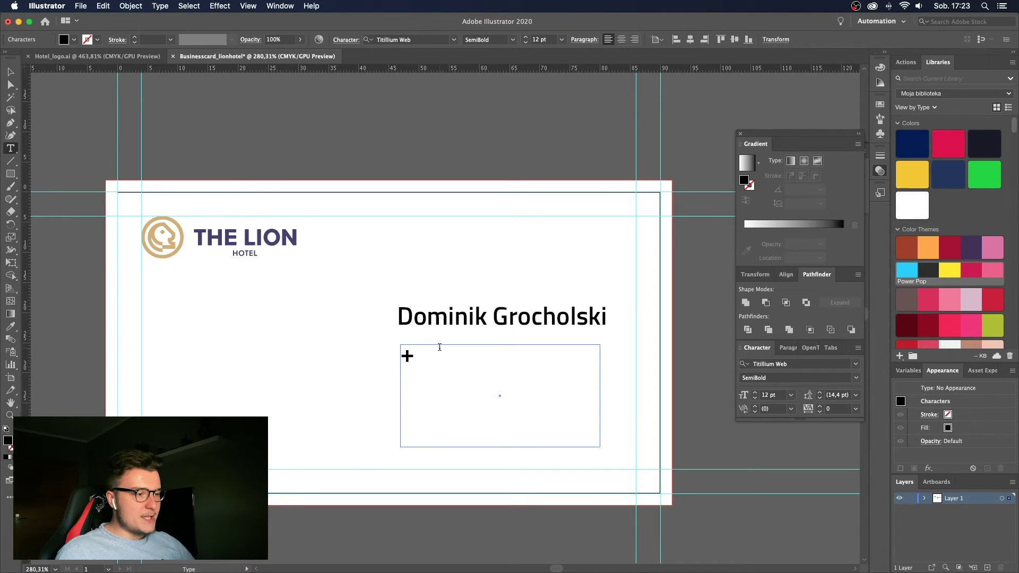
{"action": "key", "text": "Escape"}
{"action": "left_click_drag", "start_coordinate": [504, 287], "coordinate": [391, 390]}
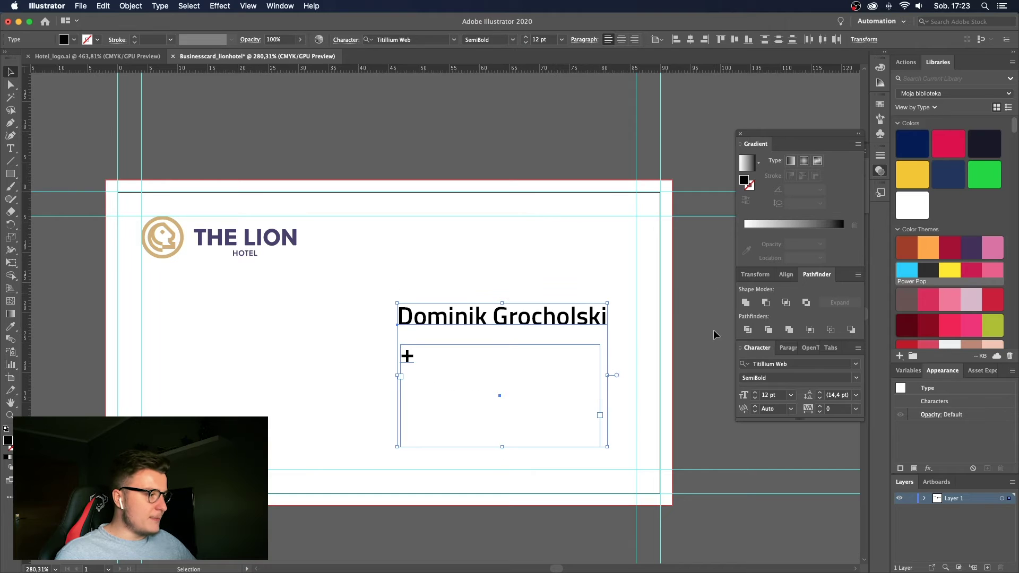
Change the selected name and contact text font to Soleil Bold.
{"action": "left_click", "coordinate": [831, 367]}
{"action": "type", "text": "soleil"}
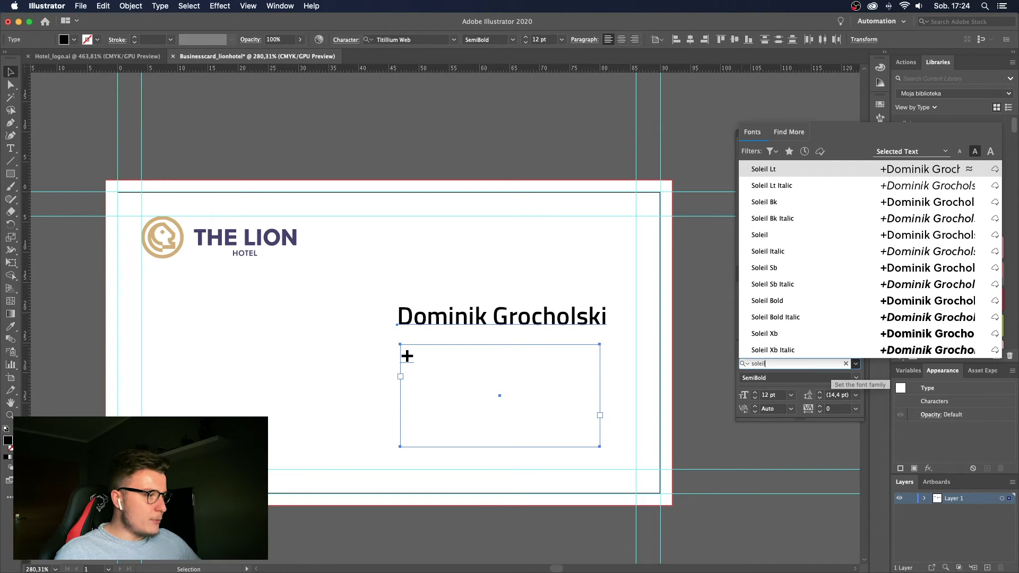
{"action": "left_click", "coordinate": [817, 301]}
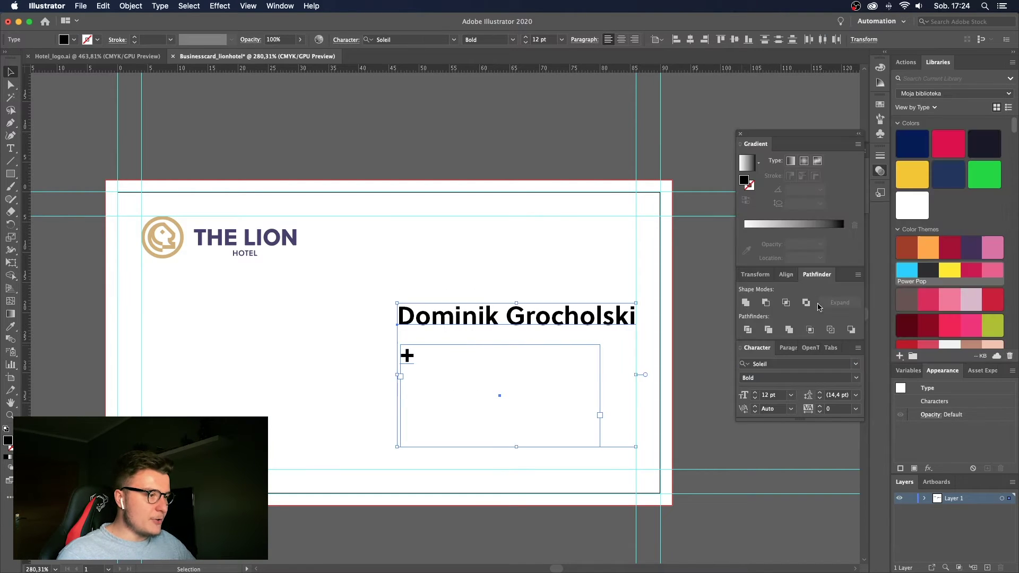
{"action": "left_click", "coordinate": [311, 227]}
Zoom in on the Lion Hotel logo and select the logo group.
{"action": "key", "text": "z"}
{"action": "left_click", "coordinate": [248, 226], "text": "alt"}
{"action": "left_click_drag", "start_coordinate": [214, 232], "coordinate": [321, 225]}
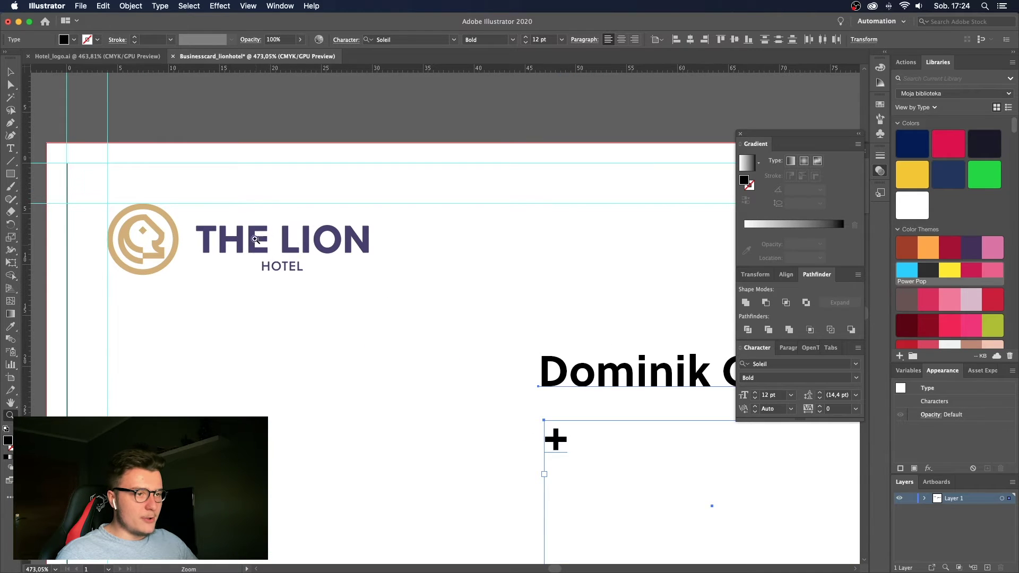
{"action": "scroll", "coordinate": [460, 346], "scroll_direction": "down", "scroll_amount": 5}
{"action": "scroll", "coordinate": [459, 346], "scroll_direction": "right", "scroll_amount": 8}
{"action": "key", "text": "v"}
{"action": "left_click_drag", "start_coordinate": [273, 229], "coordinate": [674, 366]}
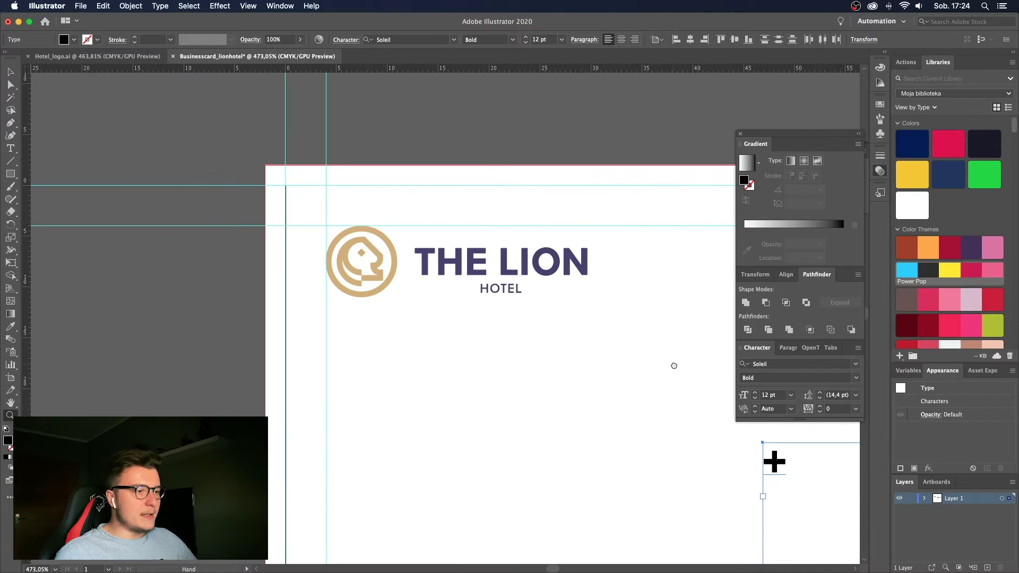
{"action": "scroll", "coordinate": [552, 348], "scroll_direction": "right", "scroll_amount": 2}
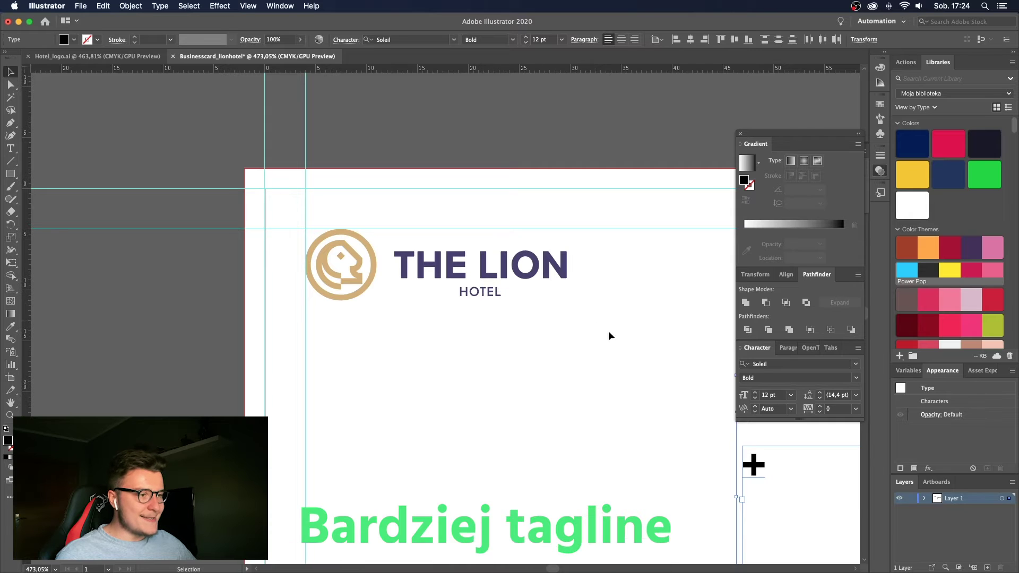
{"action": "left_click_drag", "start_coordinate": [626, 344], "coordinate": [261, 200]}
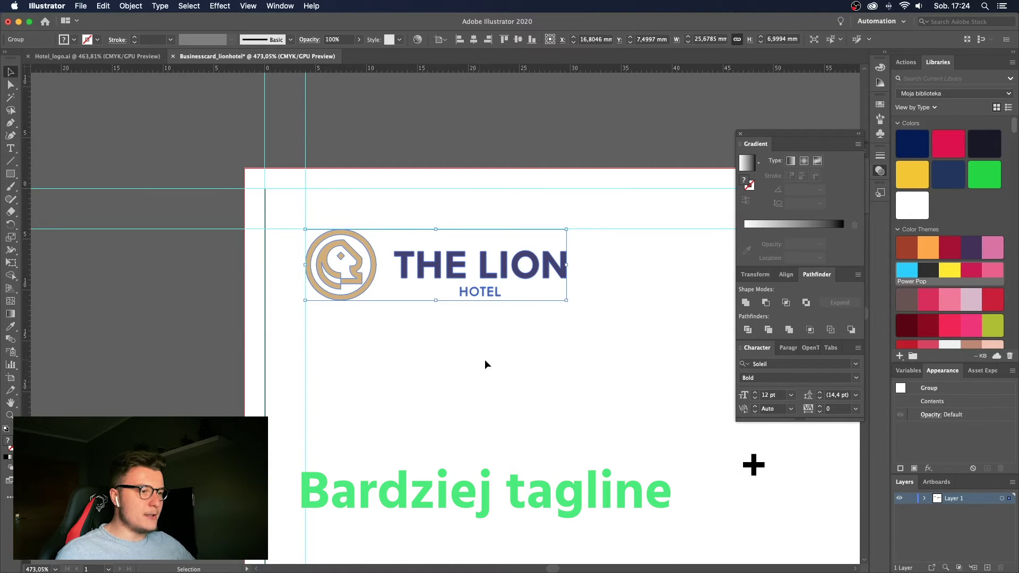
Complete the phone number after the '+' in the contact frame.
{"action": "left_click_drag", "start_coordinate": [485, 359], "coordinate": [500, 350]}
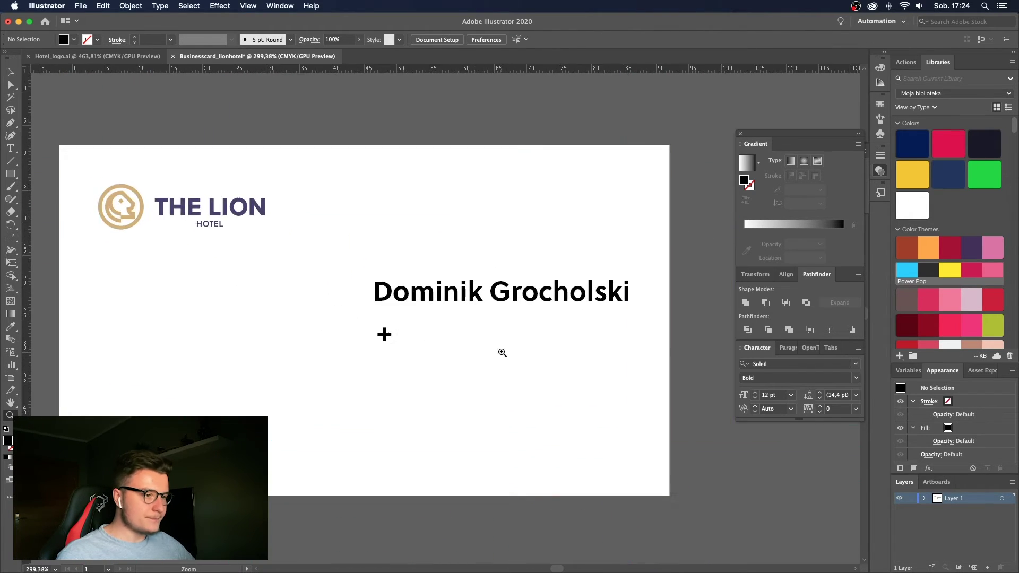
{"action": "key", "text": "t"}
{"action": "left_click", "coordinate": [415, 337]}
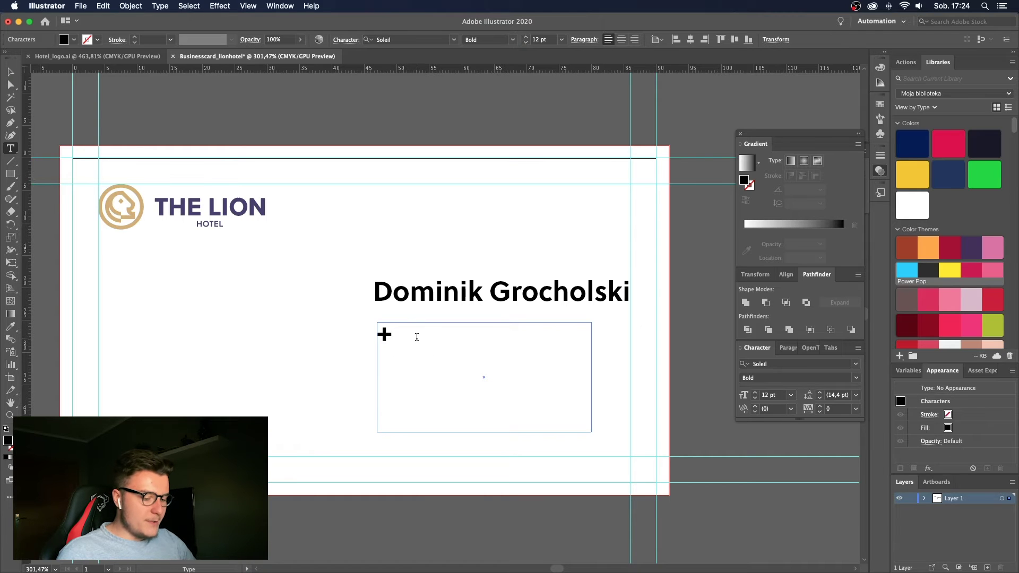
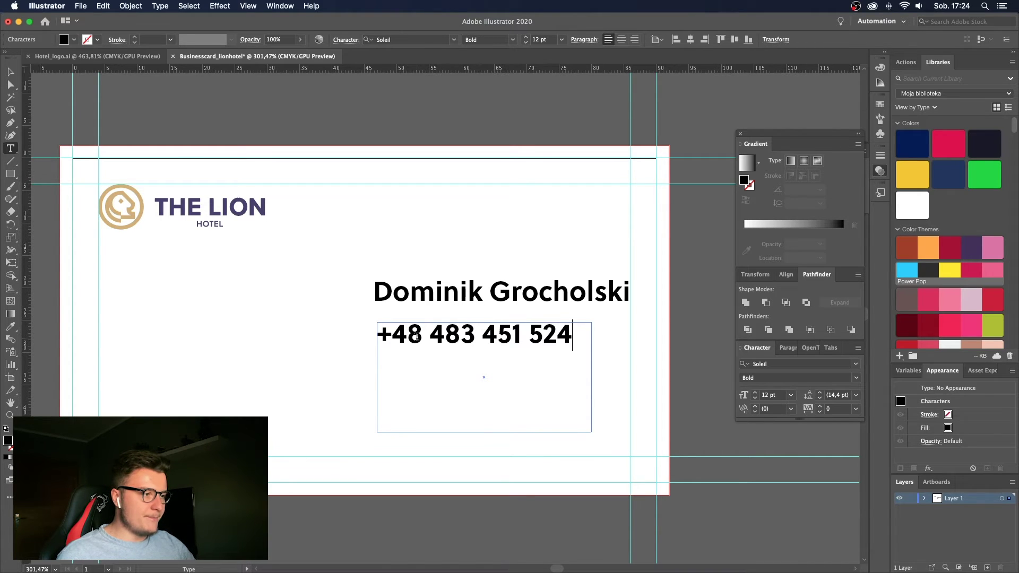
{"action": "key", "text": "Escape"}
{"action": "key", "text": "v"}
Set the phone number line to Soleil Regular and shrink its text frame to fit.
{"action": "left_click_drag", "start_coordinate": [429, 336], "coordinate": [660, 353]}
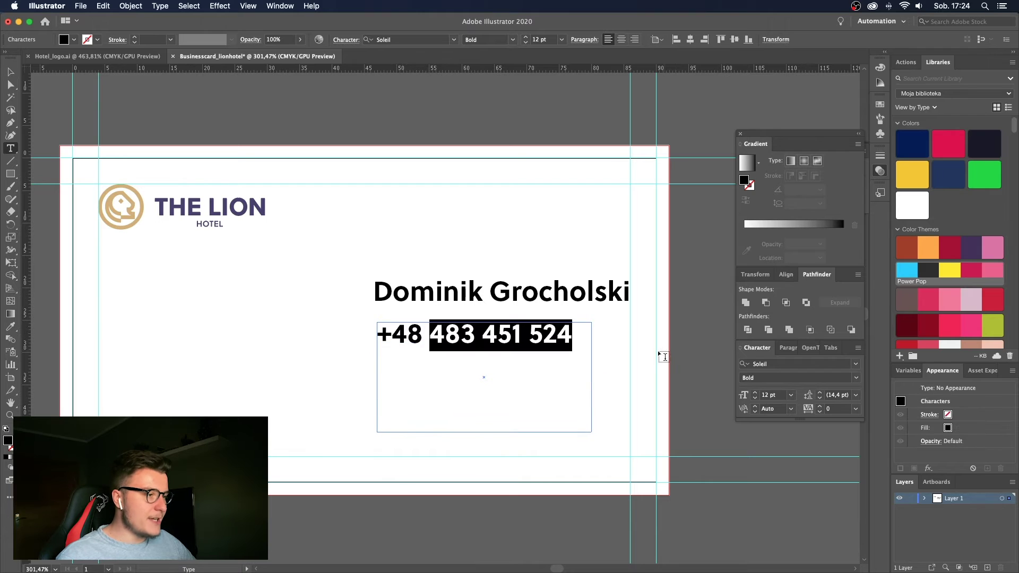
{"action": "key", "text": "super+a"}
{"action": "left_click", "coordinate": [853, 376]}
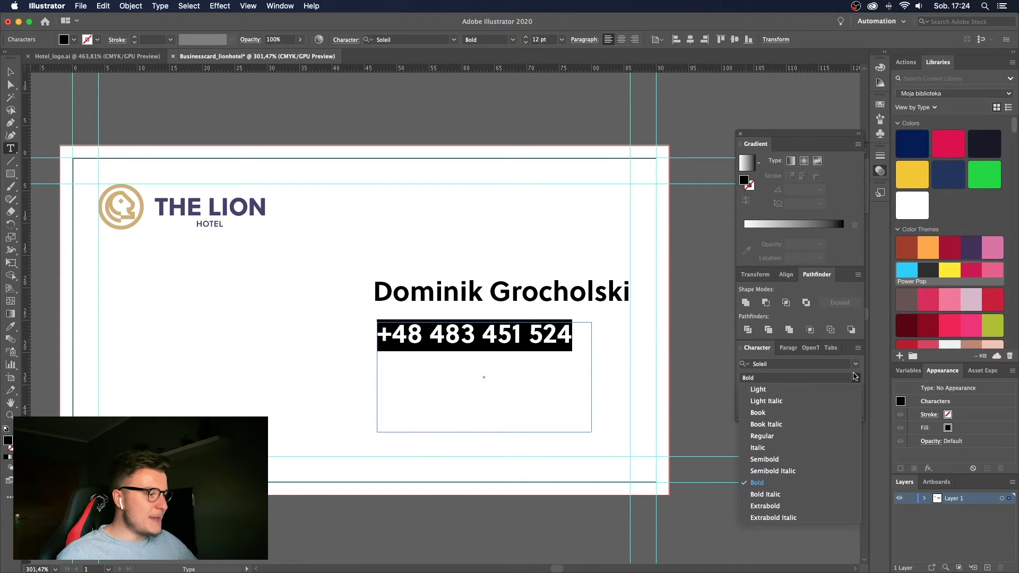
{"action": "left_click", "coordinate": [764, 444]}
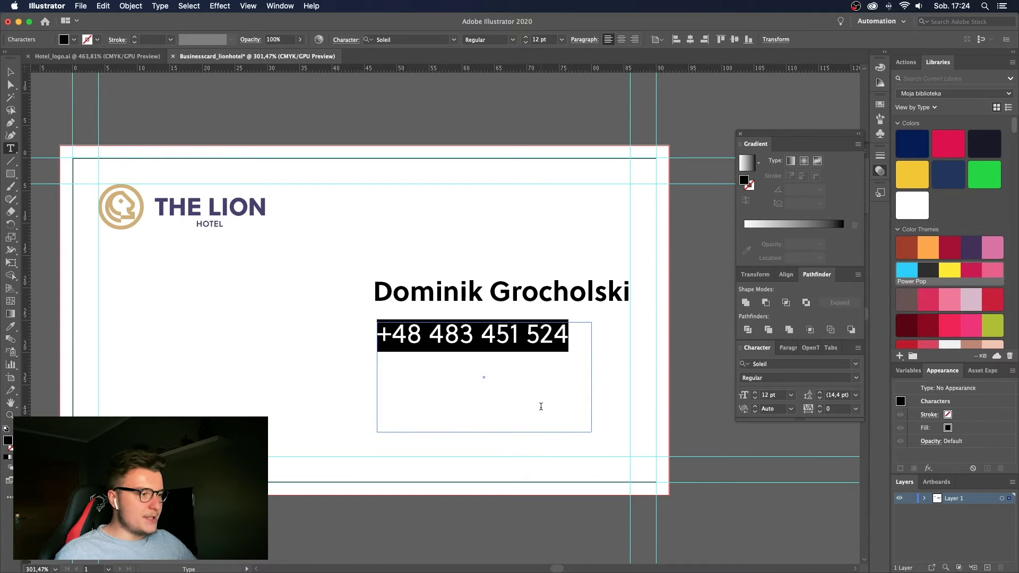
{"action": "key", "text": "Escape"}
{"action": "left_click_drag", "start_coordinate": [591, 431], "coordinate": [616, 444]}
Add the cardholder's e-mail address under the phone number and scale the name up slightly.
{"action": "key", "text": "t"}
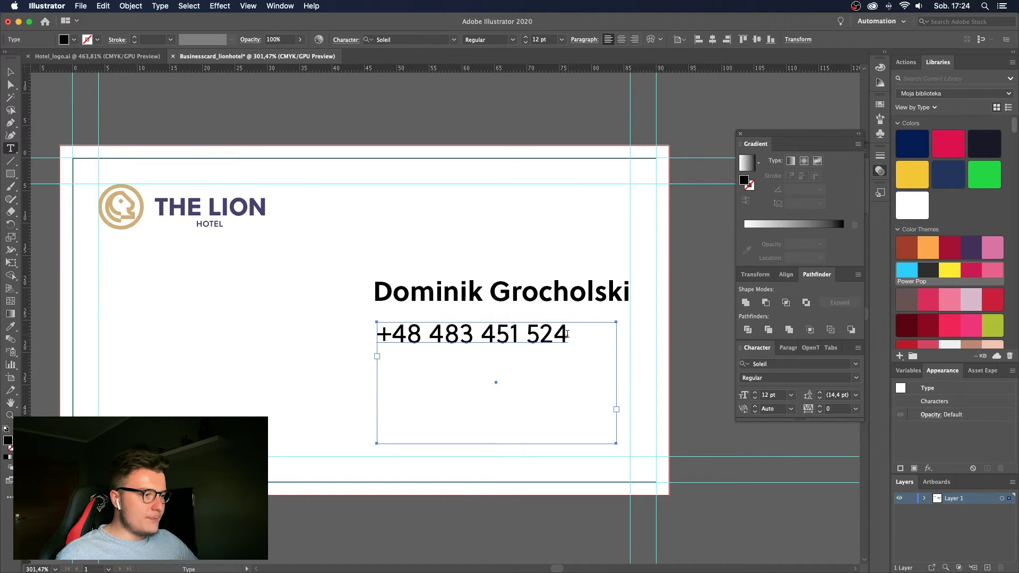
{"action": "left_click", "coordinate": [605, 352]}
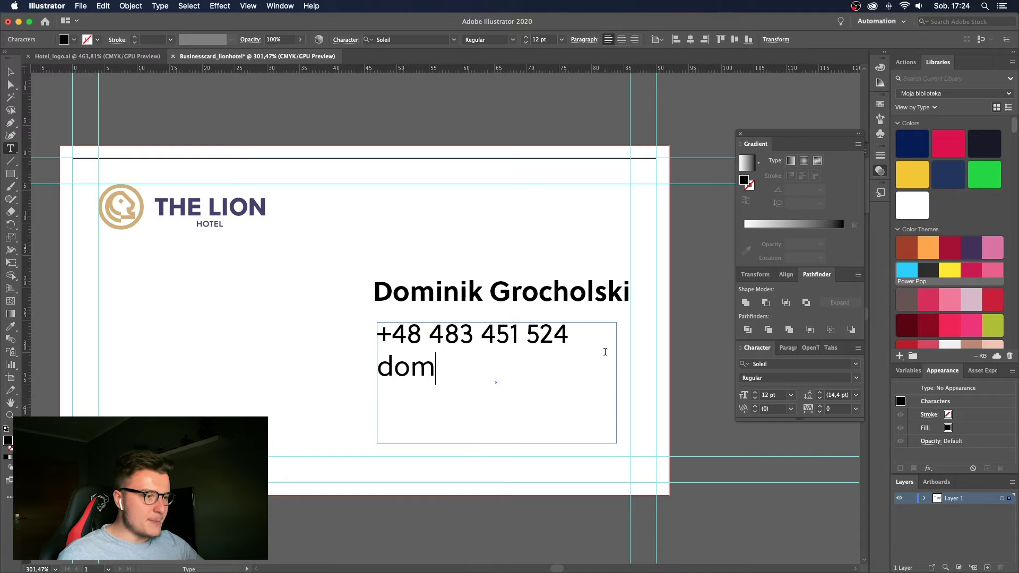
{"action": "key", "text": "Escape"}
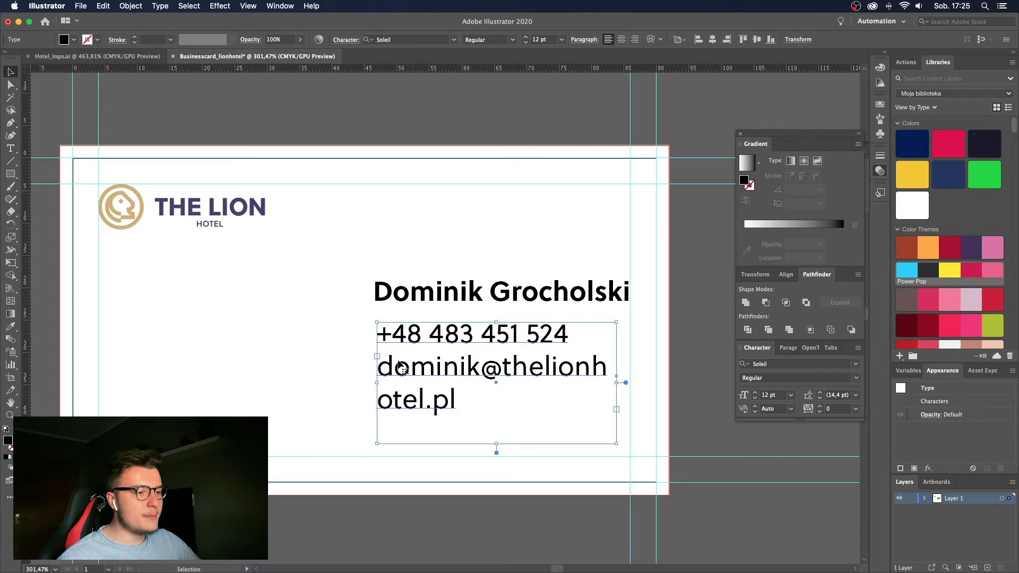
{"action": "left_click", "coordinate": [401, 303]}
{"action": "left_click_drag", "start_coordinate": [374, 277], "coordinate": [355, 276]}
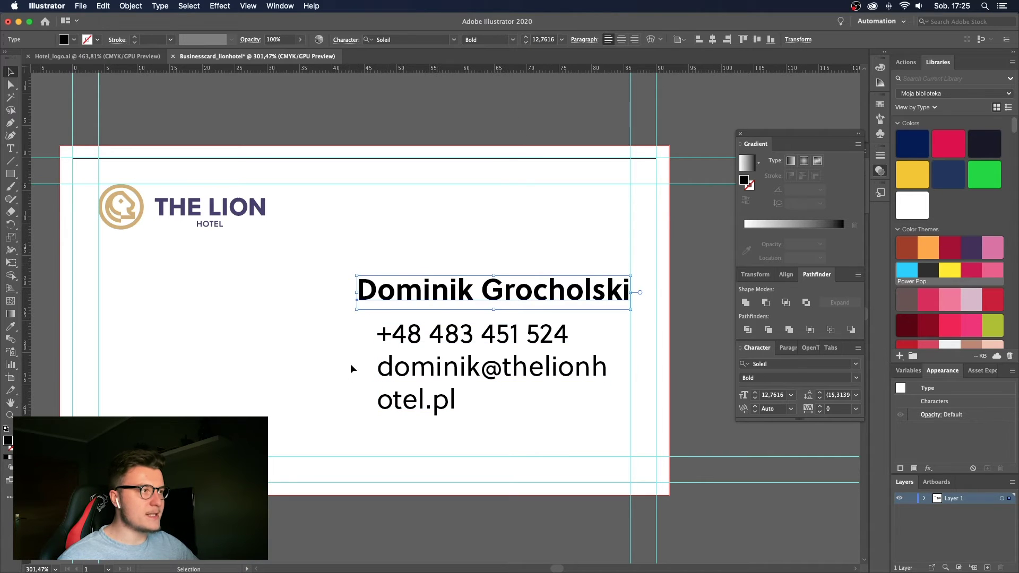
Set the cardholder's name to exactly 12 pt font size.
{"action": "left_click", "coordinate": [547, 42]}
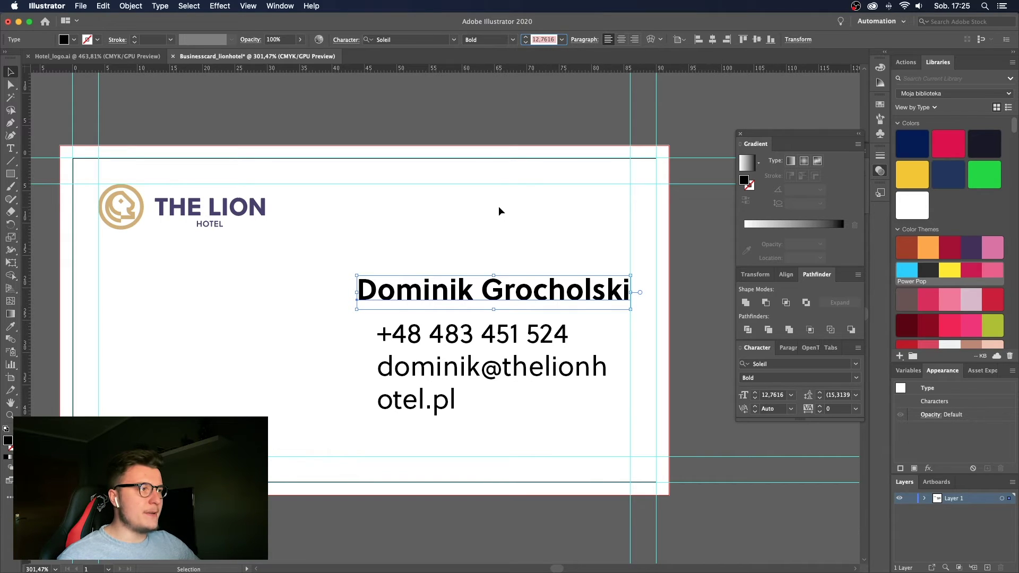
{"action": "type", "text": "12"}
{"action": "key", "text": "Return"}
{"action": "key", "text": "a"}
{"action": "key", "text": "v"}
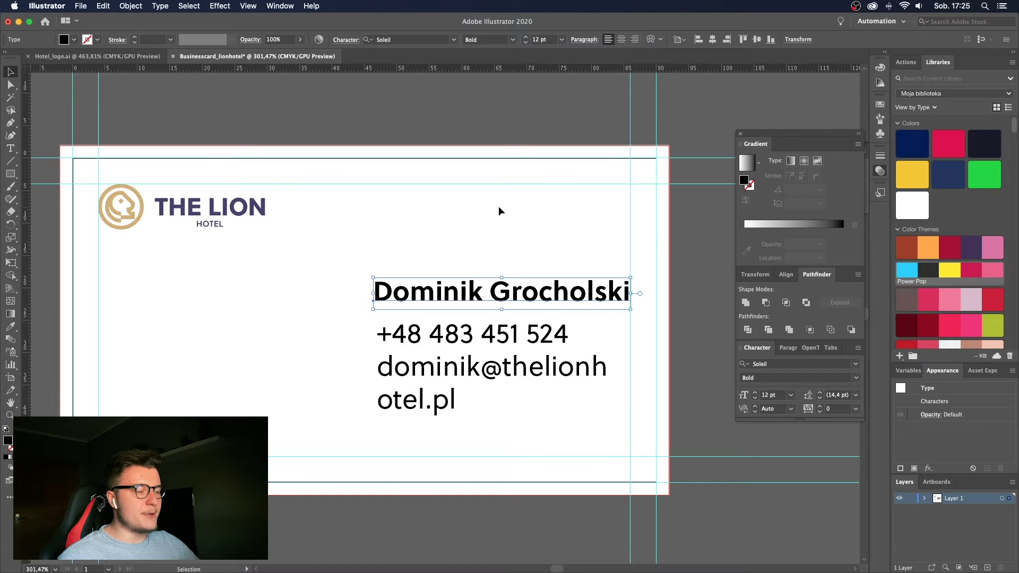
{"action": "left_click", "coordinate": [499, 209]}
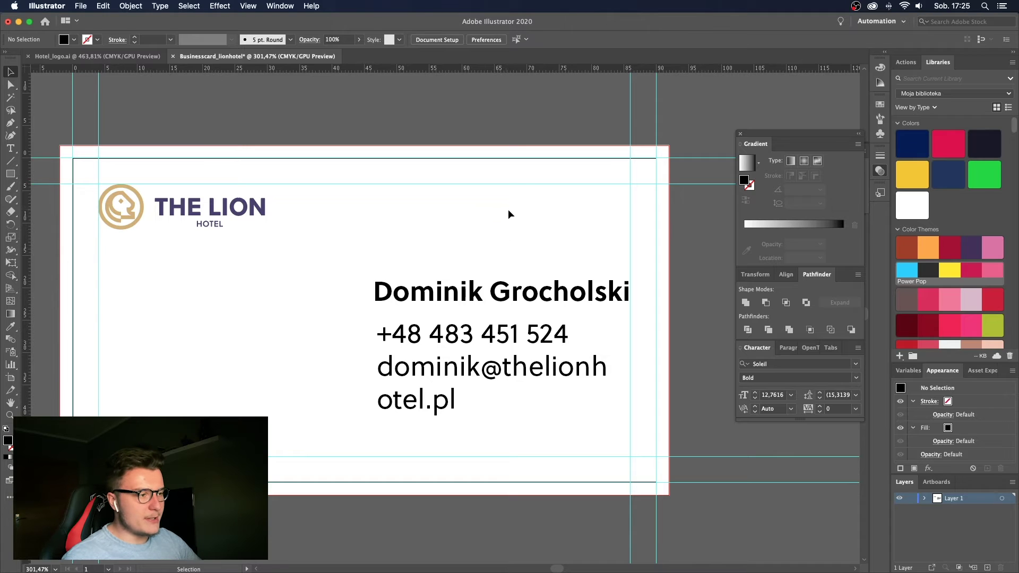
{"action": "left_click", "coordinate": [504, 298]}
{"action": "left_click", "coordinate": [507, 260]}
{"action": "left_click", "coordinate": [500, 291]}
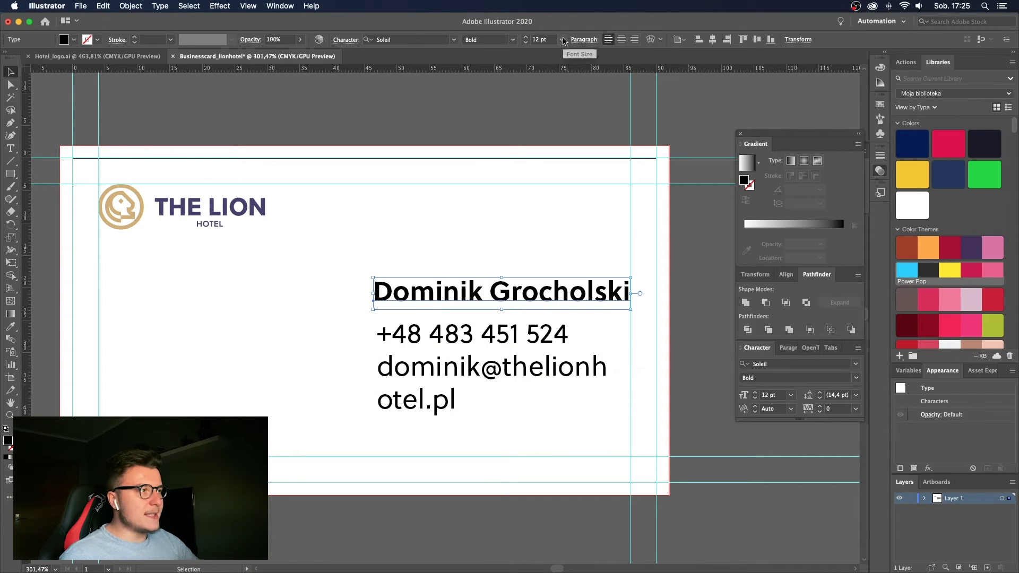
{"action": "left_click", "coordinate": [562, 39]}
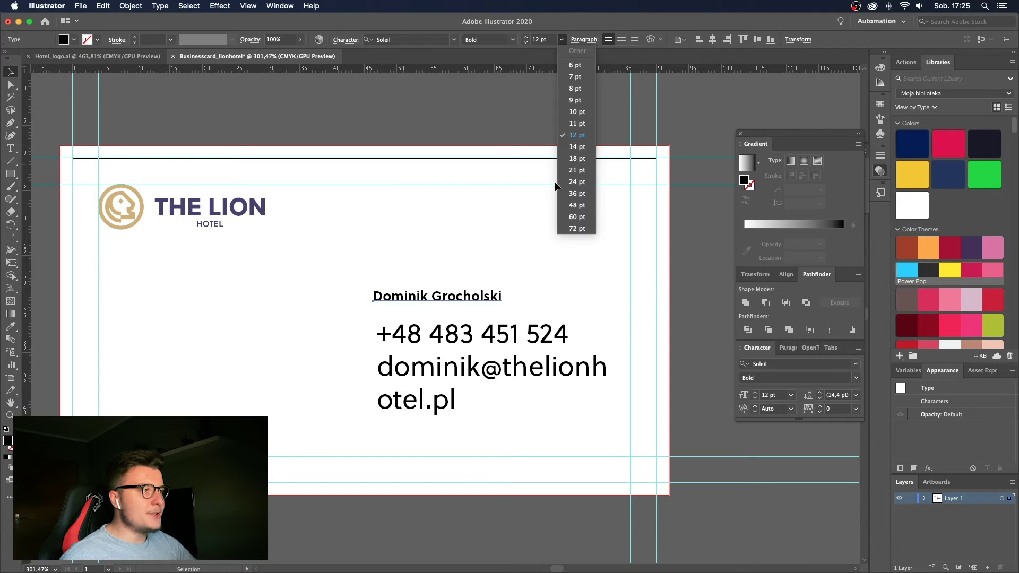
{"action": "left_click", "coordinate": [577, 136]}
Set the phone and e-mail text to 7 pt.
{"action": "left_click", "coordinate": [464, 373]}
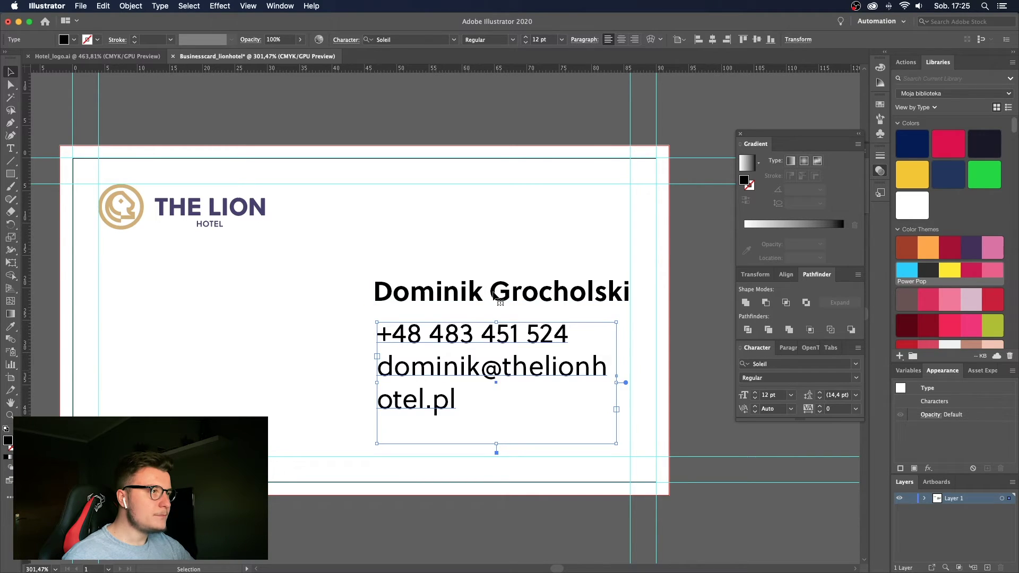
{"action": "left_click", "coordinate": [560, 39]}
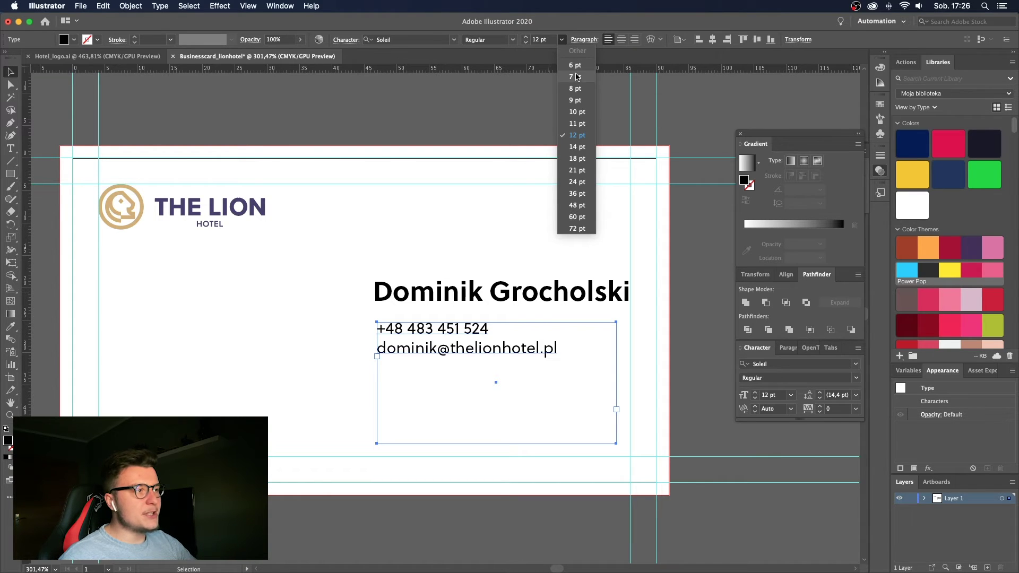
{"action": "left_click", "coordinate": [577, 77]}
{"action": "left_click", "coordinate": [521, 204]}
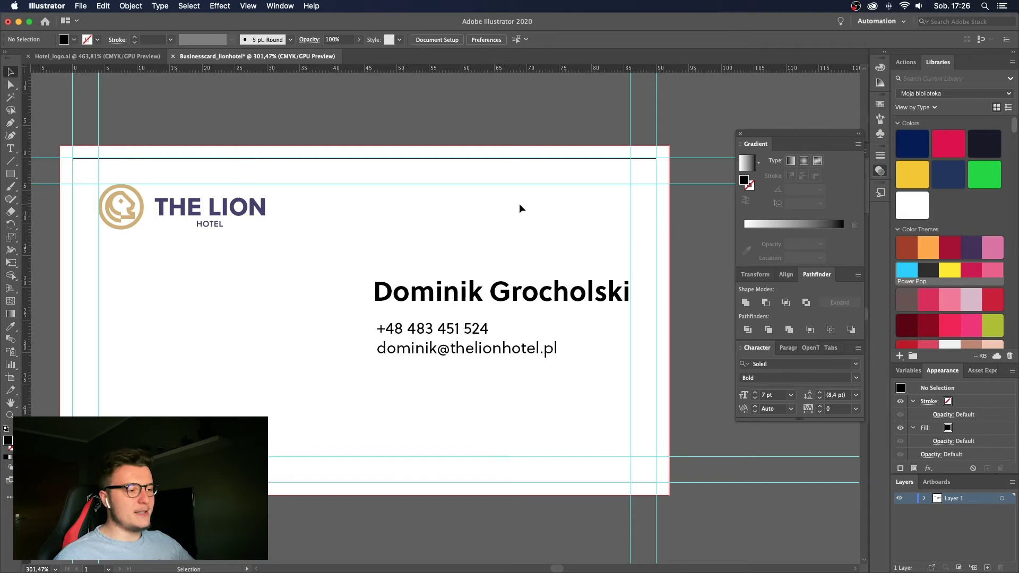
Shrink the contact text box to fit its two lines and reposition it on the card.
{"action": "key", "text": "t"}
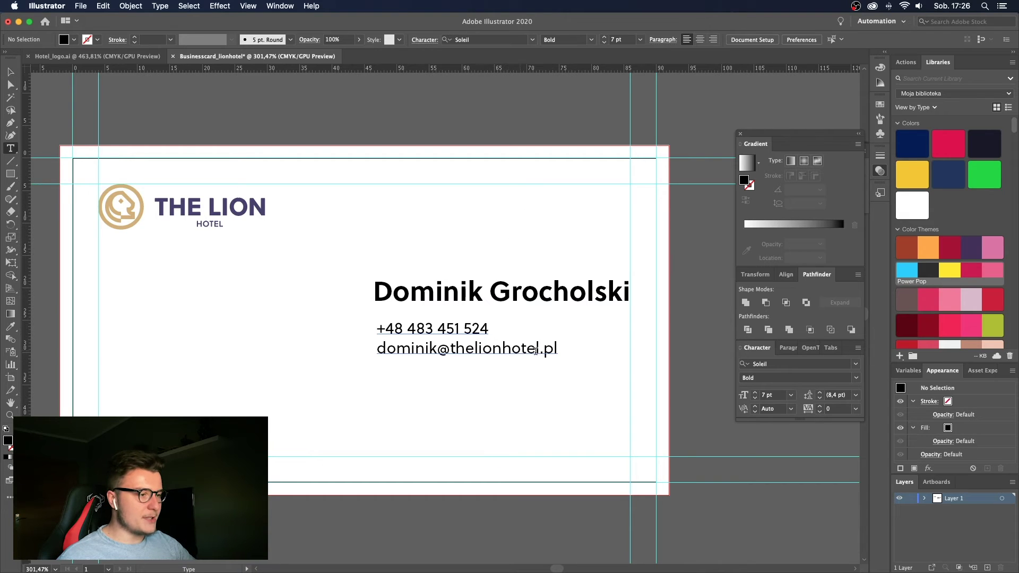
{"action": "left_click", "coordinate": [556, 349]}
{"action": "key", "text": "Escape"}
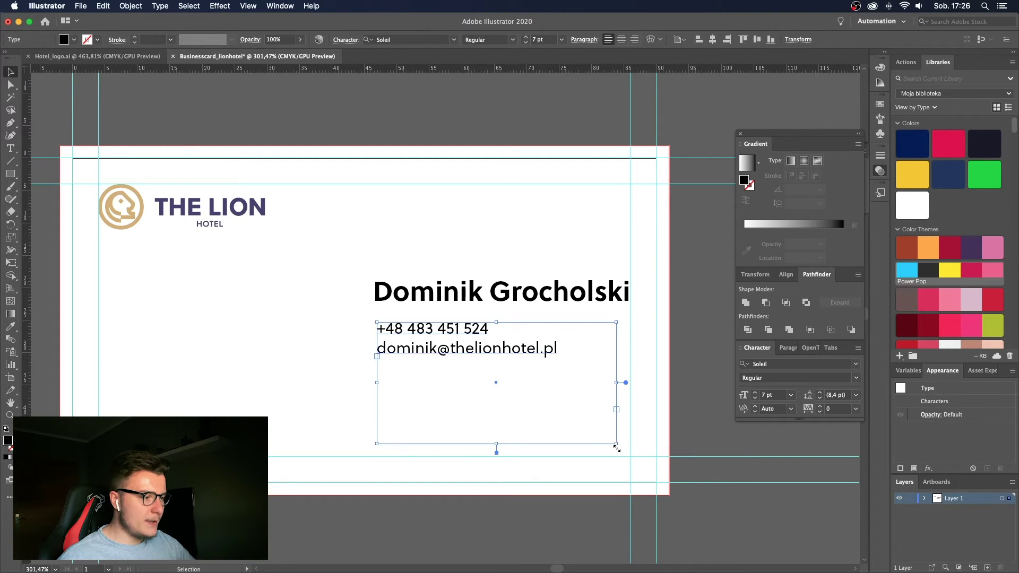
{"action": "left_click_drag", "start_coordinate": [618, 445], "coordinate": [564, 383]}
{"action": "triple_click", "coordinate": [568, 352]}
{"action": "key", "text": "cmd+c"}
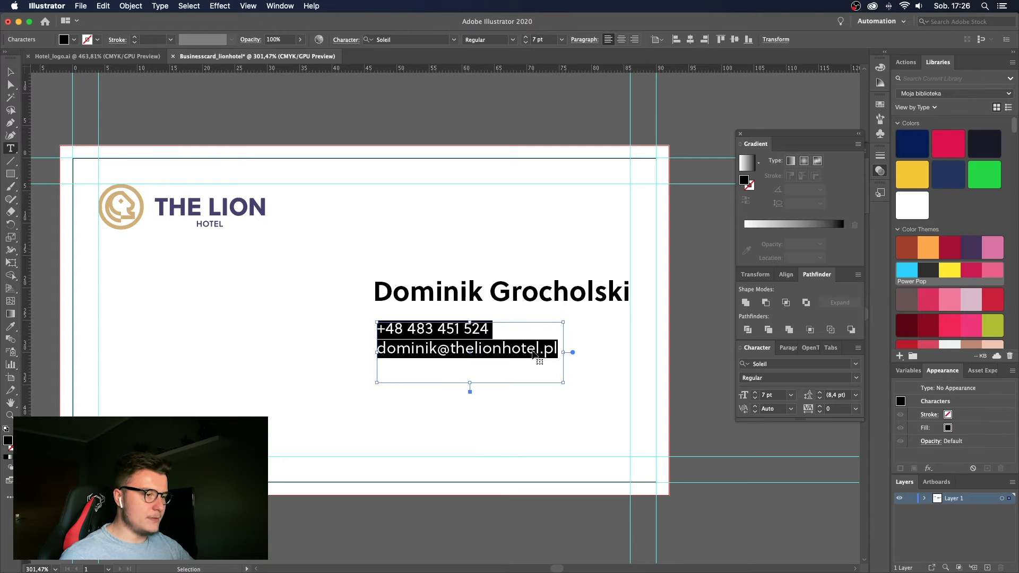
{"action": "key", "text": "Escape"}
{"action": "key", "text": "Delete"}
{"action": "key", "text": "super+z"}
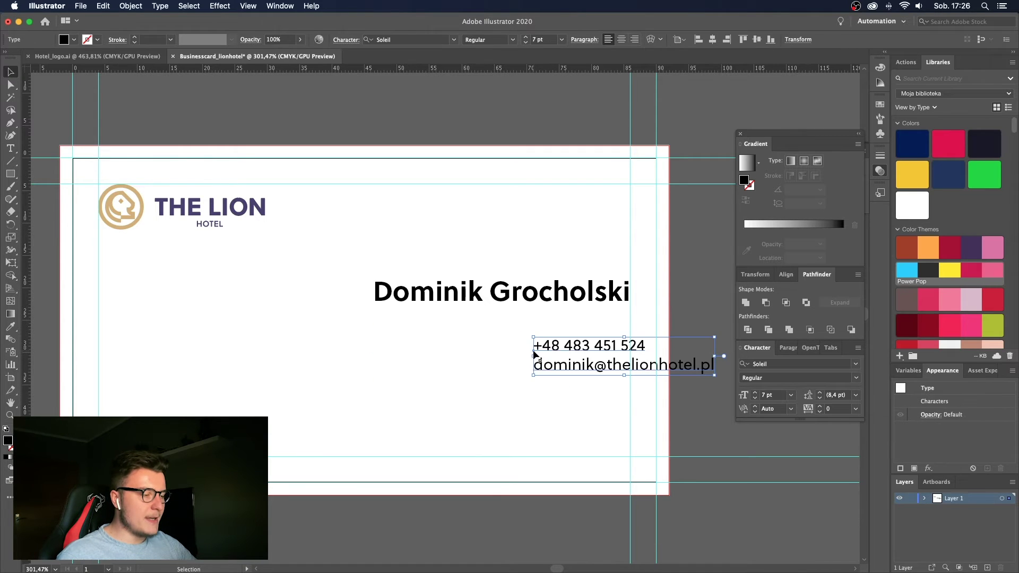
{"action": "left_click_drag", "start_coordinate": [533, 351], "coordinate": [374, 337]}
Remove a stray text area and a pasted duplicate of the contact lines, then zoom in on them.
{"action": "key", "text": "t"}
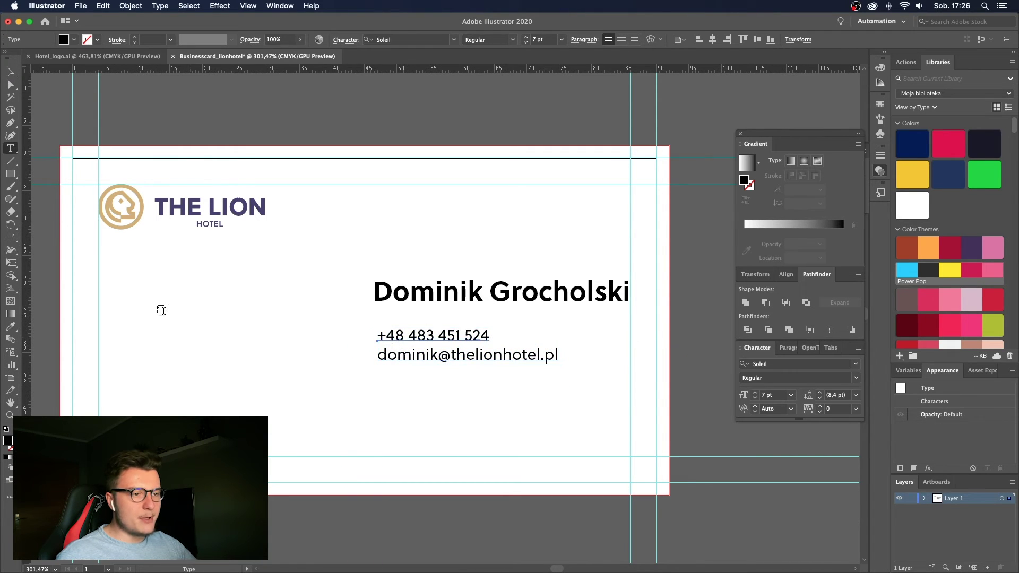
{"action": "left_click_drag", "start_coordinate": [156, 305], "coordinate": [318, 385]}
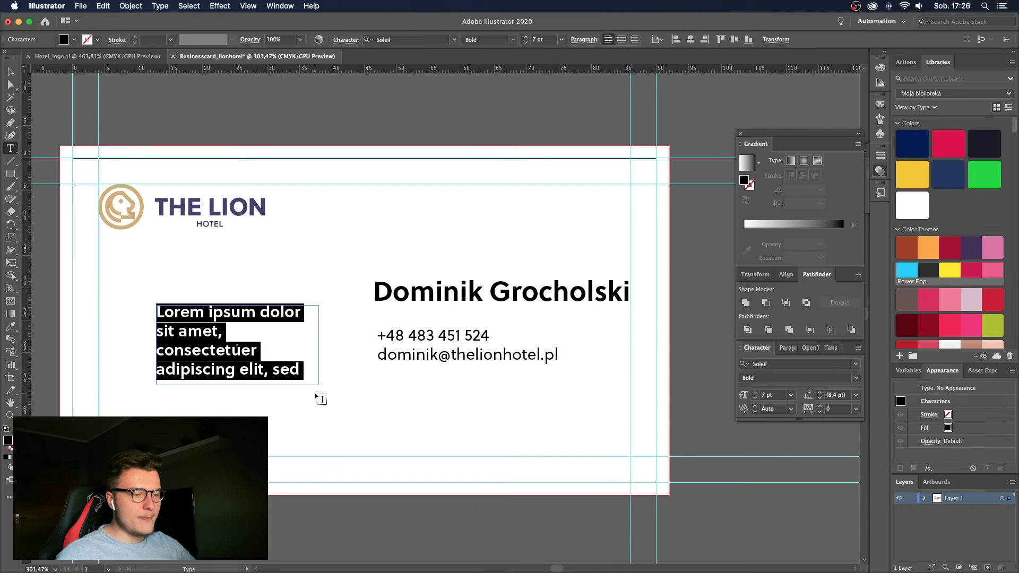
{"action": "key", "text": "Escape"}
{"action": "key", "text": "BackSpace"}
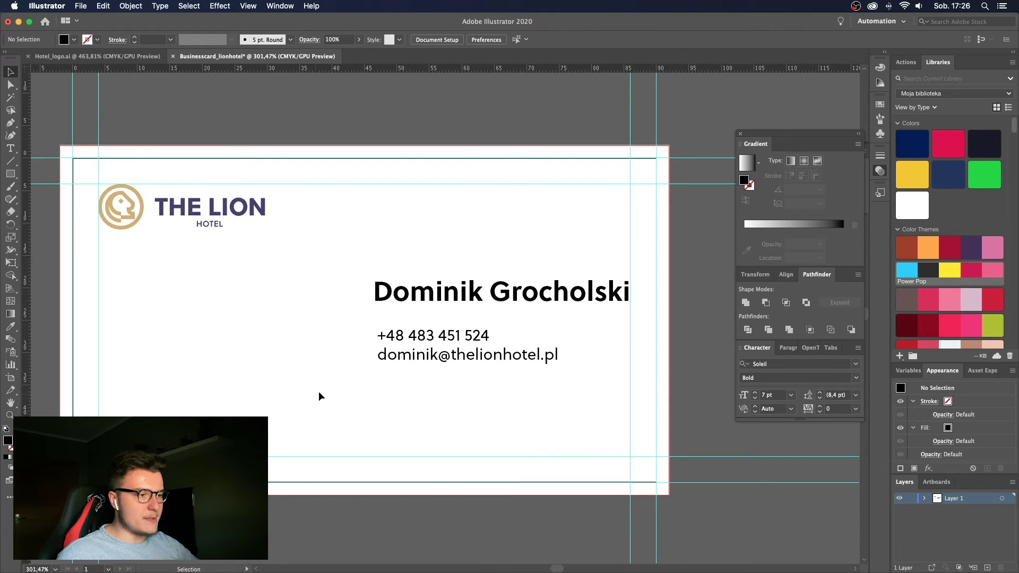
{"action": "left_click", "coordinate": [333, 371]}
{"action": "key", "text": "cmd+v"}
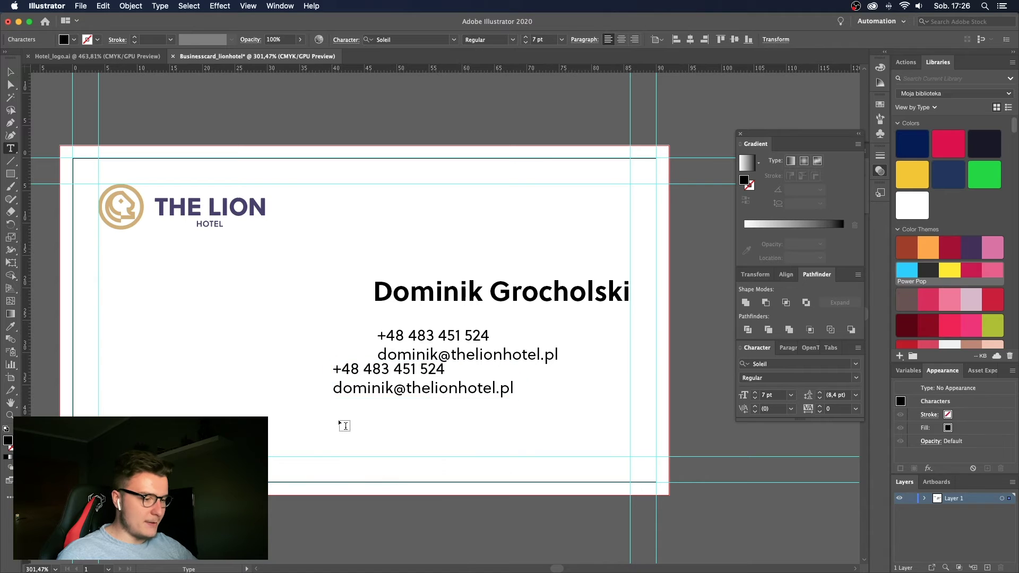
{"action": "key", "text": "Escape"}
{"action": "key", "text": "BackSpace"}
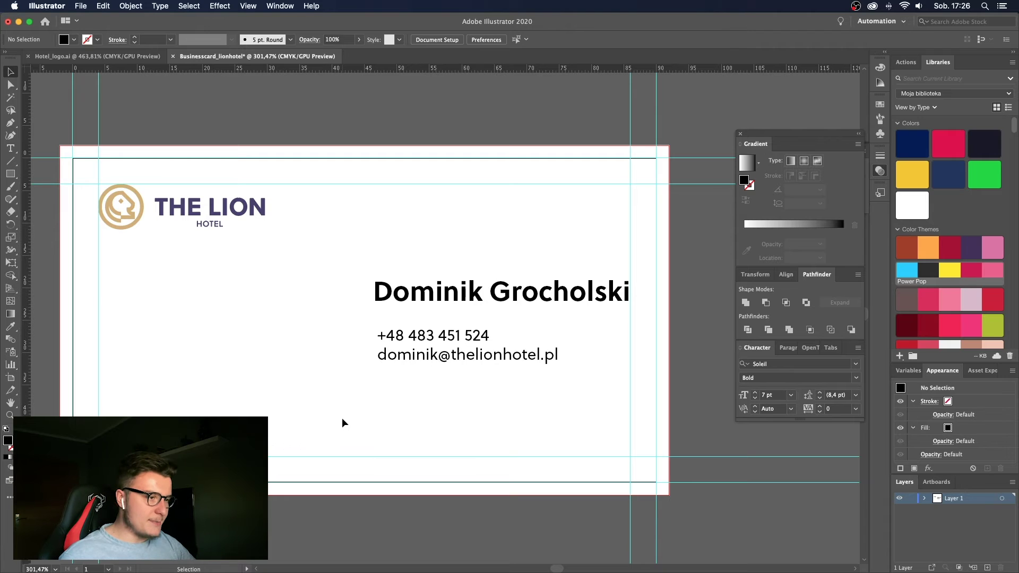
{"action": "key", "text": "z"}
{"action": "left_click", "coordinate": [536, 338]}
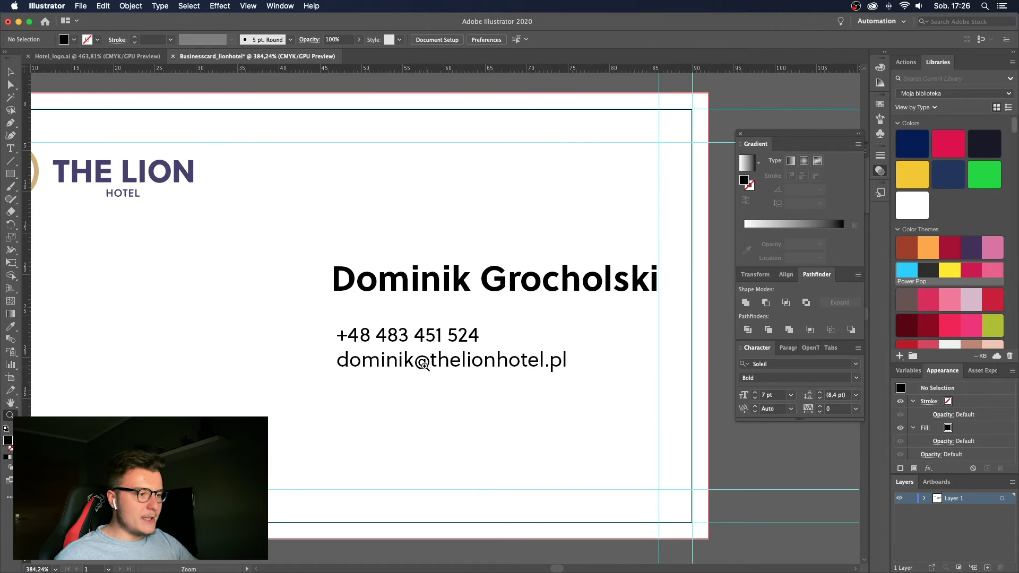
Replace the personal part before @ in the e-mail with a generic hotel inbox name.
{"action": "key", "text": "t"}
{"action": "left_click_drag", "start_coordinate": [405, 361], "coordinate": [251, 359]}
{"action": "key", "text": "BackSpace"}
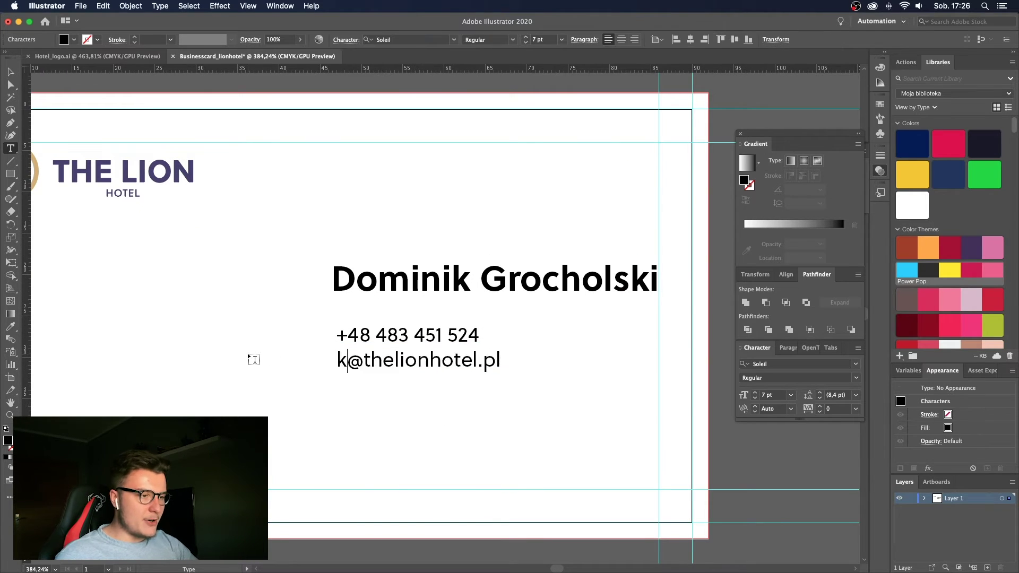
{"action": "type", "text": "onat"}
{"action": "key", "text": "BackSpace"}
{"action": "key", "text": "BackSpace"}
{"action": "type", "text": "takt"}
{"action": "key", "text": "BackSpace"}
{"action": "type", "text": "kt"}
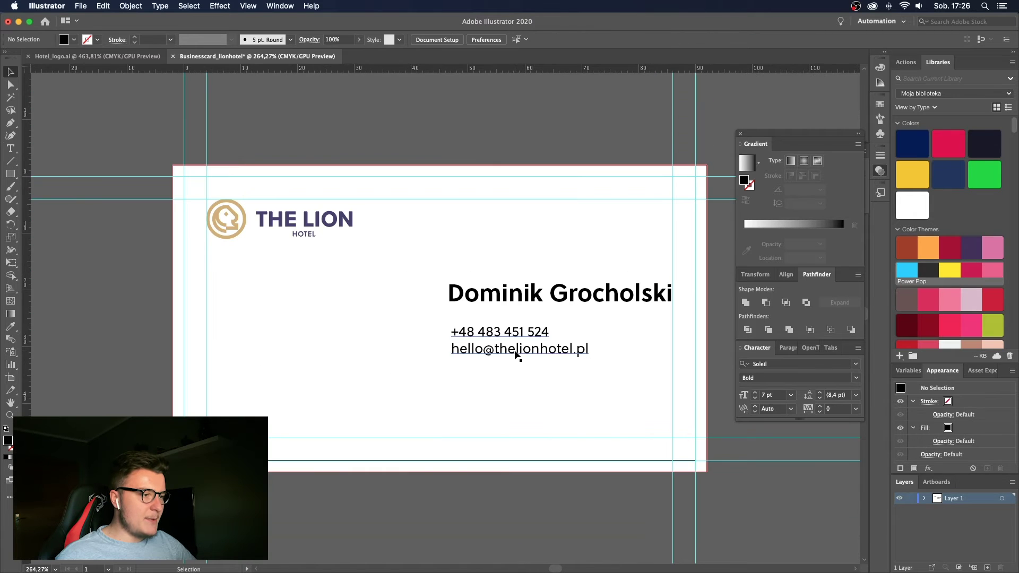
Align the contact block under the name and paste a copy of it.
{"action": "left_click_drag", "start_coordinate": [517, 354], "coordinate": [512, 351]}
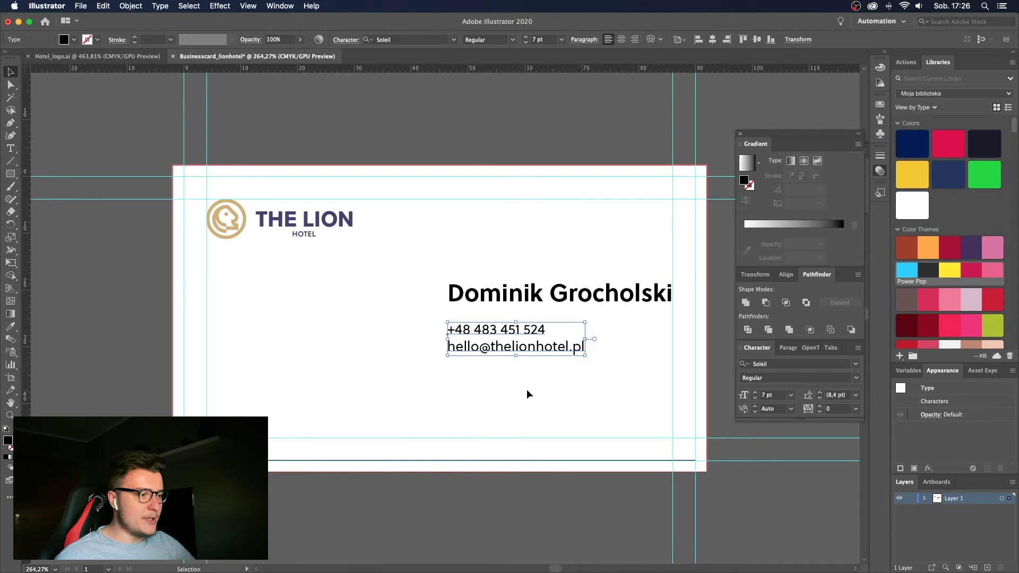
{"action": "left_click", "coordinate": [526, 390]}
{"action": "key", "text": "t"}
{"action": "triple_click", "coordinate": [556, 349]}
{"action": "key", "text": "super+a"}
{"action": "key", "text": "super+c"}
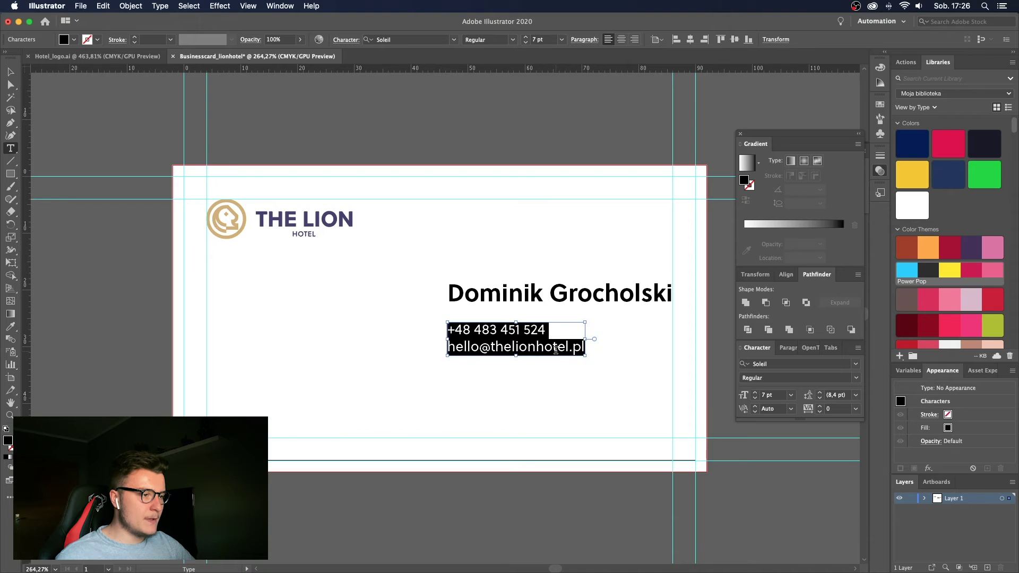
{"action": "key", "text": "Escape"}
{"action": "left_click", "coordinate": [539, 384]}
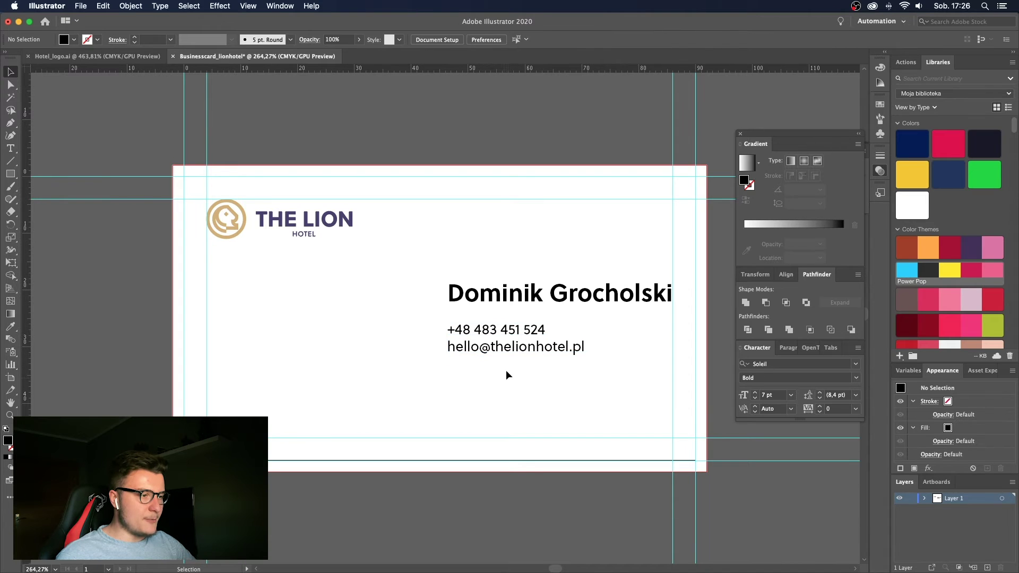
{"action": "key", "text": "super+v"}
Move the copied block below the contacts and replace its text with the two-line postal address.
{"action": "left_click_drag", "start_coordinate": [403, 319], "coordinate": [467, 374]}
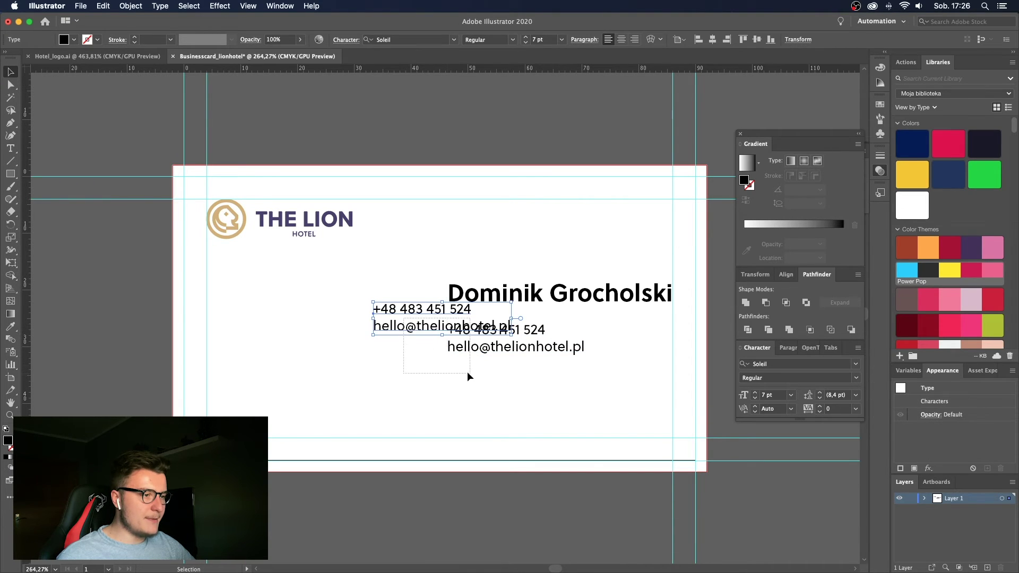
{"action": "left_click_drag", "start_coordinate": [400, 332], "coordinate": [504, 405]}
{"action": "double_click", "coordinate": [505, 405]}
{"action": "key", "text": "super+a"}
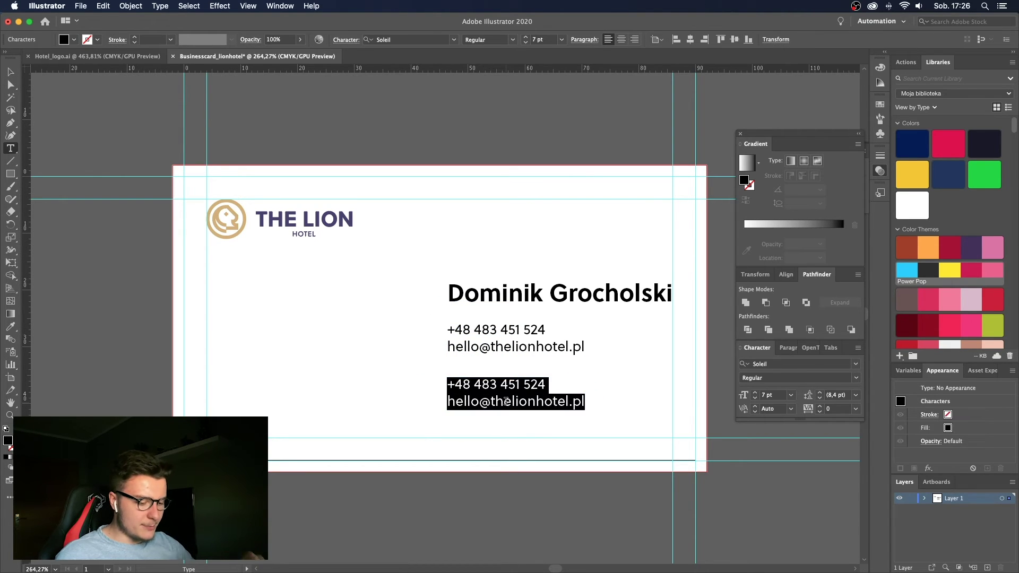
{"action": "type", "text": "60-"}
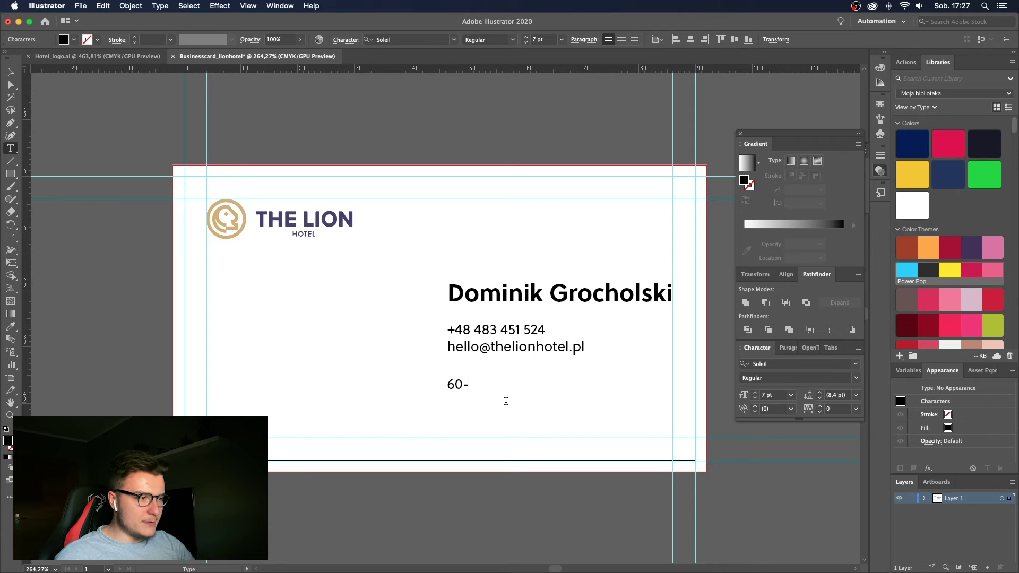
{"action": "type", "text": "001 Warszawa"}
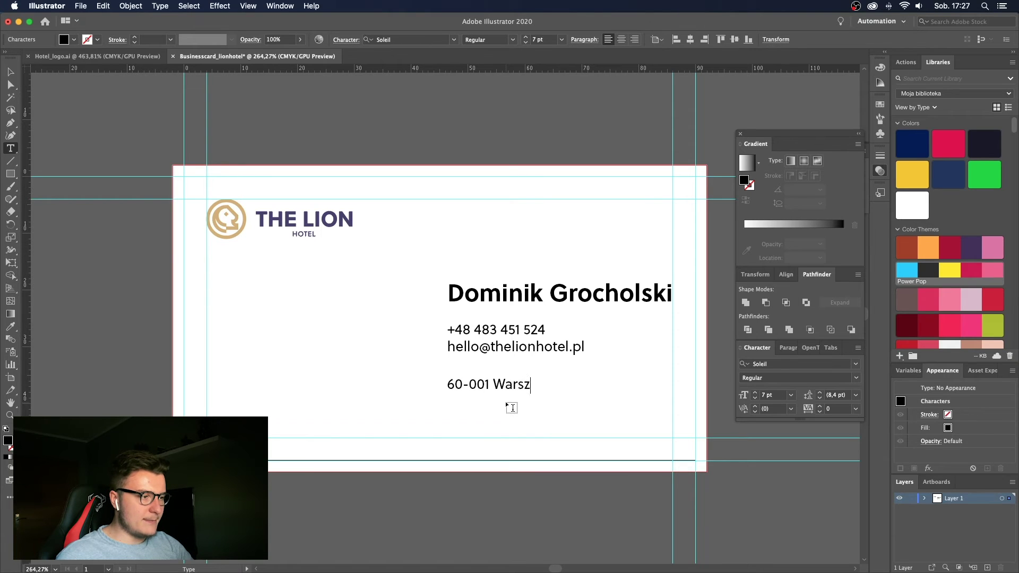
{"action": "key", "text": "Return"}
{"action": "key", "text": "Escape"}
{"action": "left_click", "coordinate": [578, 390]}
Nudge the contact and address blocks, moving the phone and e-mail lines up toward the name.
{"action": "key", "text": "z"}
{"action": "left_click_drag", "start_coordinate": [578, 390], "coordinate": [527, 377]}
{"action": "key", "text": "super+semicolon"}
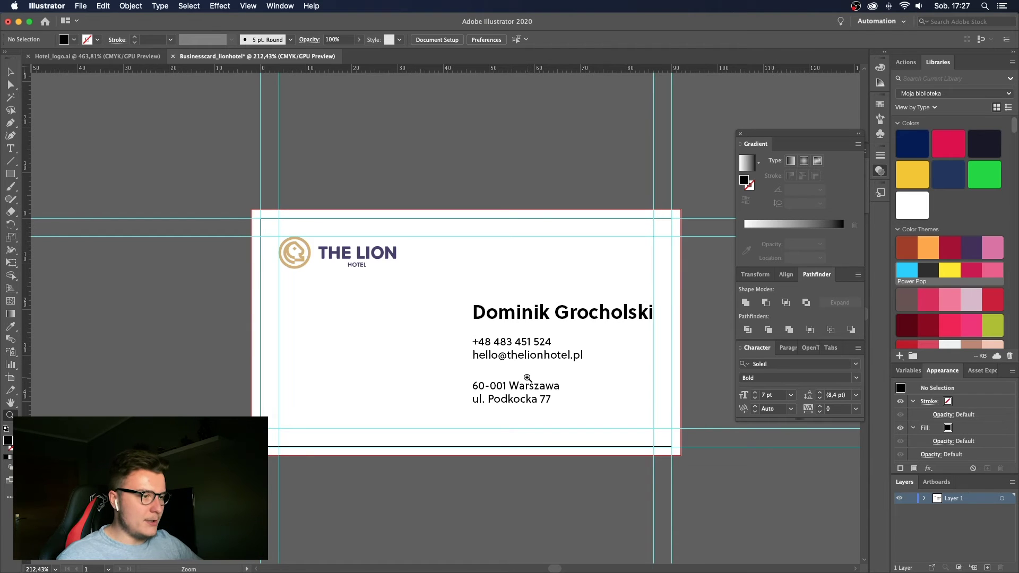
{"action": "left_click_drag", "start_coordinate": [522, 378], "coordinate": [546, 405]}
{"action": "key", "text": "v"}
{"action": "left_click", "coordinate": [525, 351]}
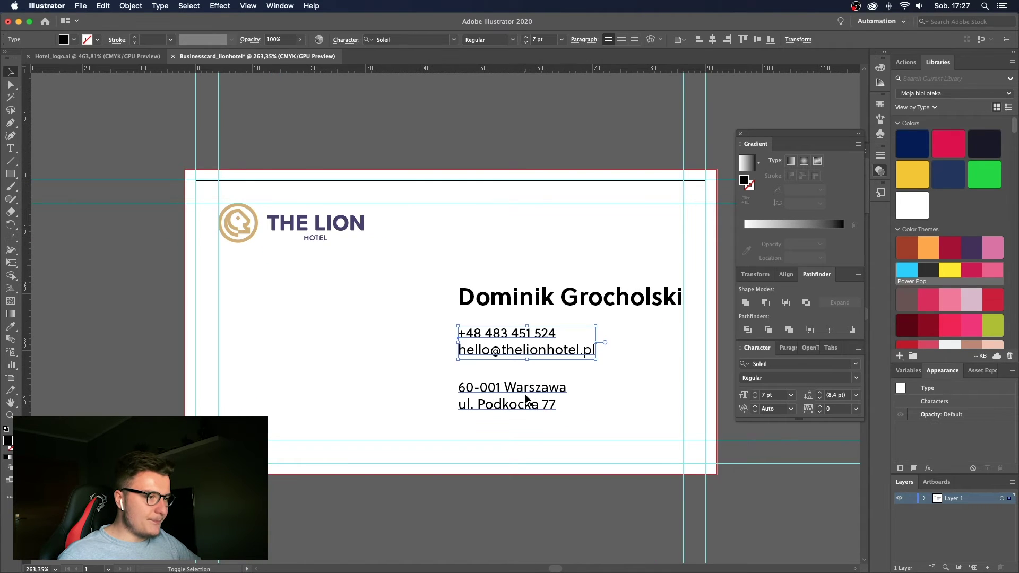
{"action": "left_click_drag", "start_coordinate": [515, 353], "coordinate": [514, 365]}
{"action": "left_click_drag", "start_coordinate": [507, 399], "coordinate": [500, 392]}
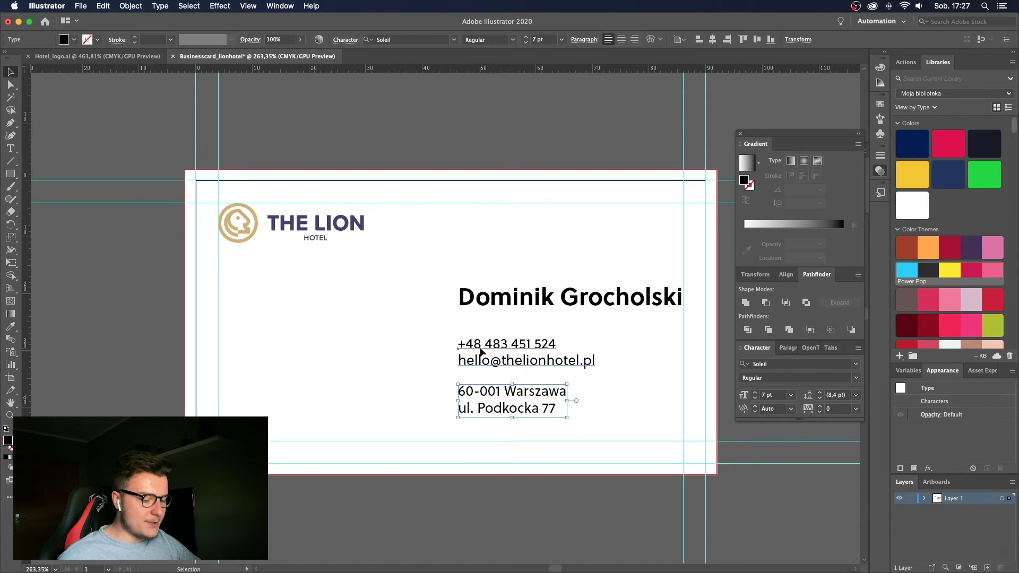
{"action": "key", "text": "super+shift+a"}
{"action": "key", "text": "super+y"}
{"action": "key", "text": "a"}
{"action": "left_click_drag", "start_coordinate": [460, 352], "coordinate": [458, 307]}
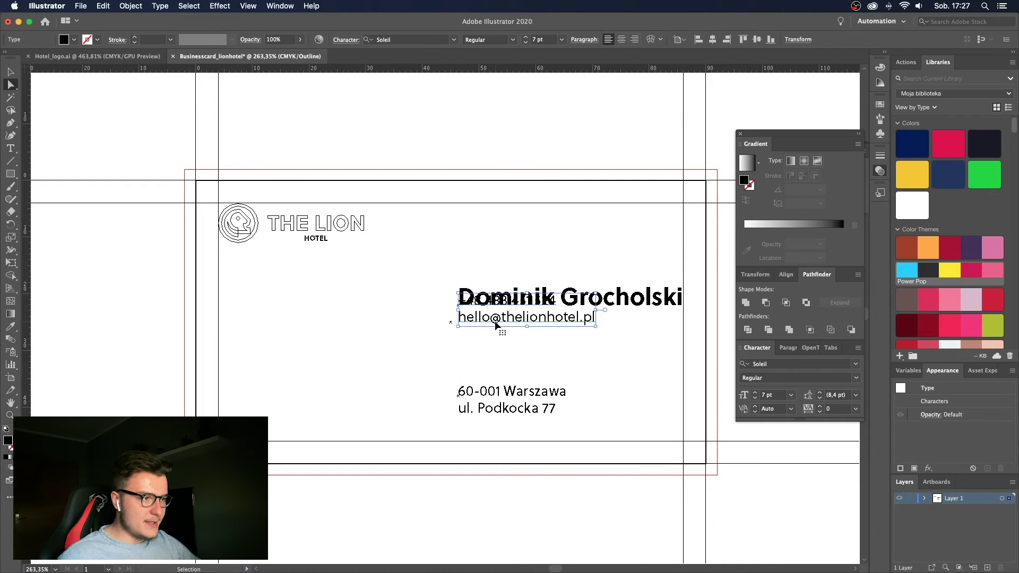
Back in colour preview, move and nudge the phone and e-mail block down beneath the name.
{"action": "key", "text": "super+y"}
{"action": "key", "text": "Down"}
{"action": "key", "text": "Down"}
{"action": "key", "text": "Down"}
{"action": "key", "text": "Down"}
{"action": "key", "text": "Down"}
{"action": "key", "text": "Down"}
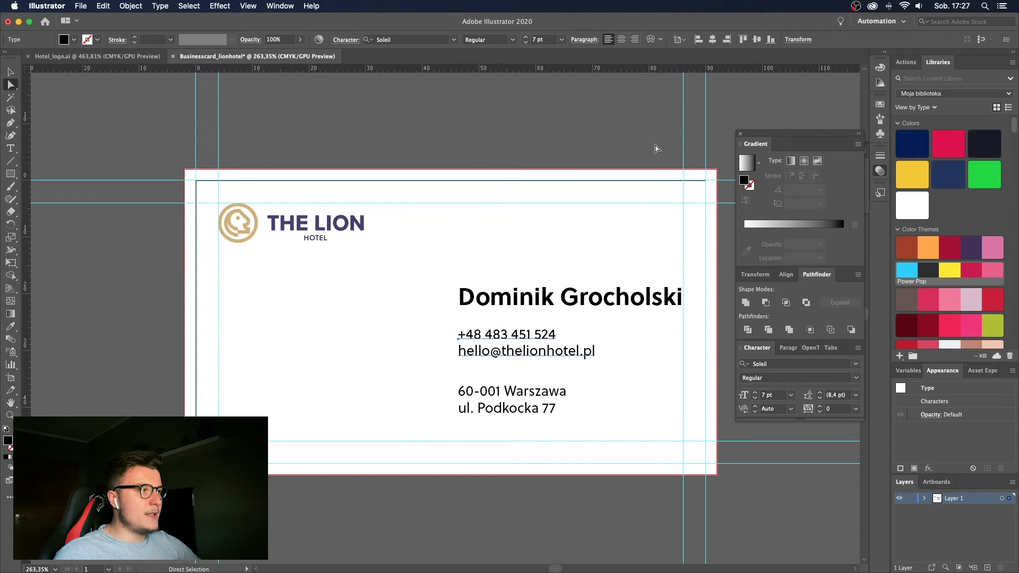
{"action": "left_click", "coordinate": [493, 81]}
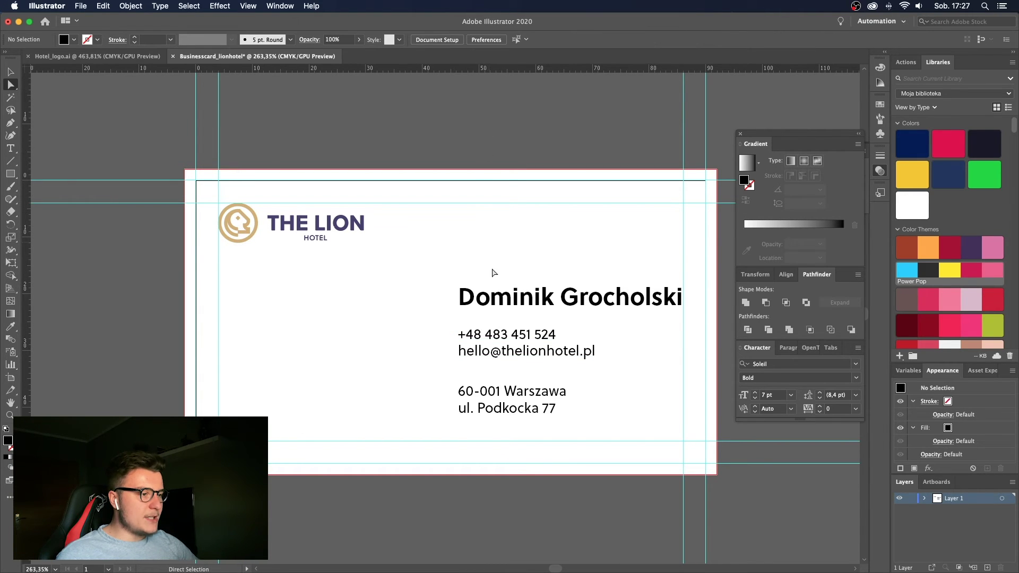
{"action": "scroll", "coordinate": [493, 273], "scroll_direction": "up", "scroll_amount": 6}
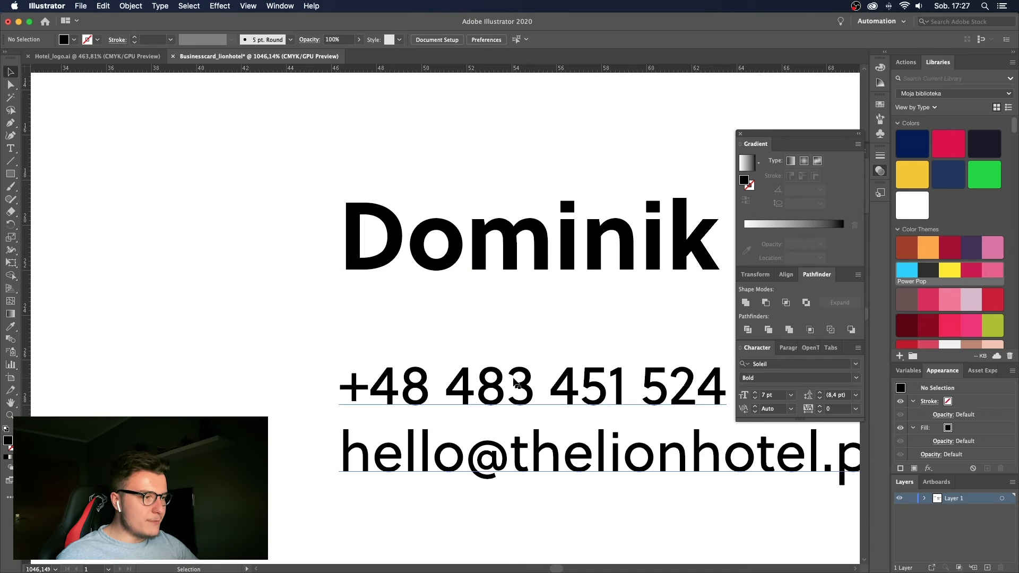
{"action": "left_click_drag", "start_coordinate": [518, 386], "coordinate": [515, 286]}
{"action": "scroll", "coordinate": [494, 298], "scroll_direction": "up", "scroll_amount": 9}
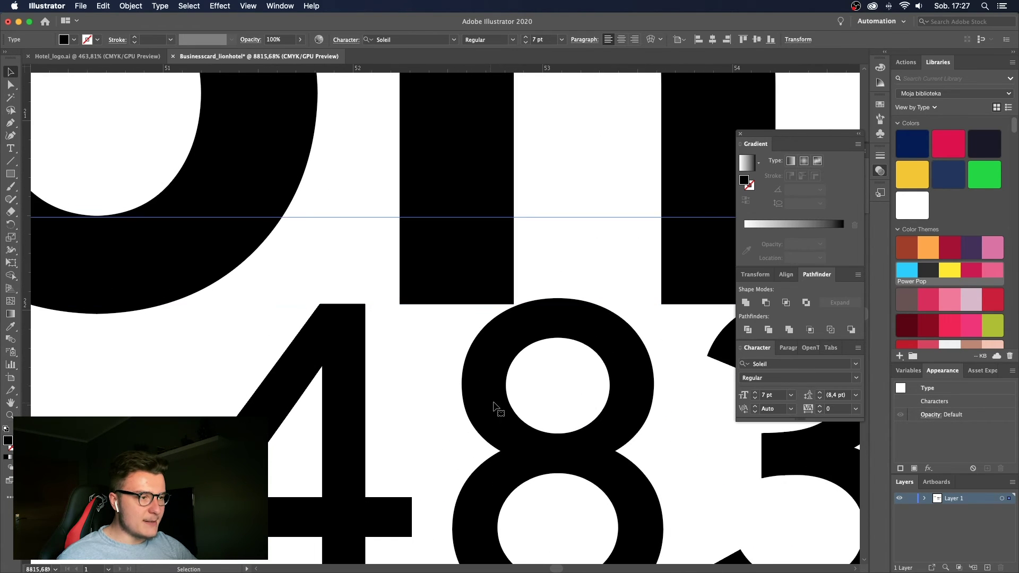
{"action": "left_click_drag", "start_coordinate": [494, 408], "coordinate": [541, 399]}
{"action": "scroll", "coordinate": [375, 424], "scroll_direction": "down", "scroll_amount": 6}
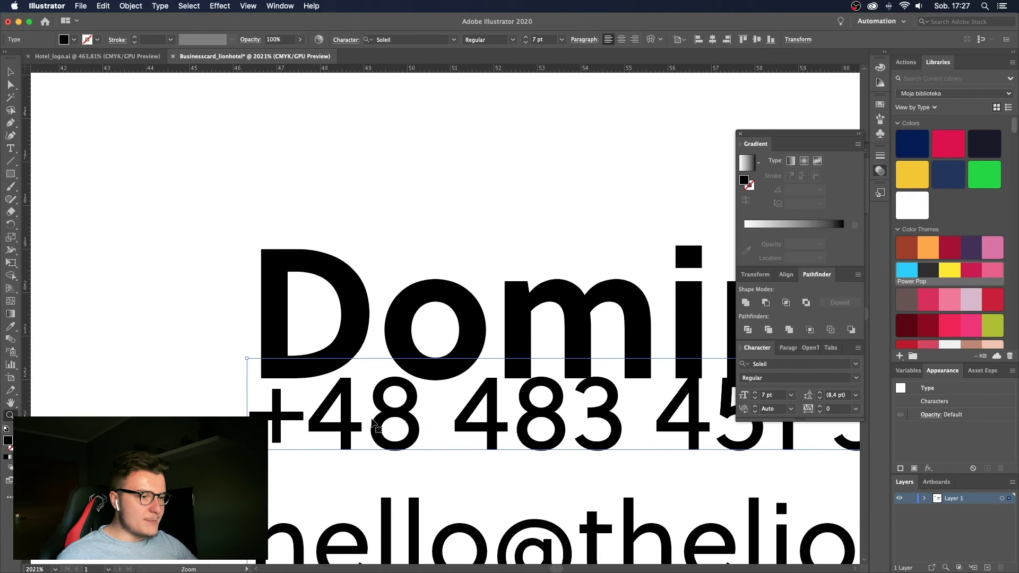
{"action": "scroll", "coordinate": [292, 421], "scroll_direction": "down", "scroll_amount": 3}
{"action": "key", "text": "Down"}
{"action": "key", "text": "Down"}
{"action": "key", "text": "Down"}
{"action": "key", "text": "Down"}
{"action": "key", "text": "Down"}
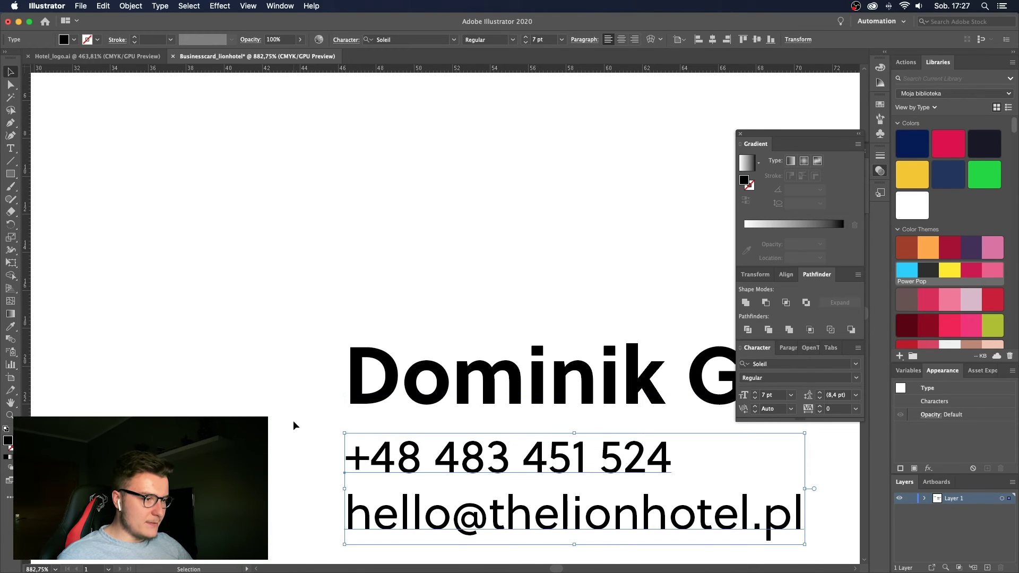
{"action": "key", "text": "Down"}
{"action": "key", "text": "Down"}
{"action": "key", "text": "Down"}
{"action": "key", "text": "Down"}
{"action": "key", "text": "Down"}
{"action": "key", "text": "Down"}
{"action": "key", "text": "Down"}
{"action": "key", "text": "Down"}
{"action": "key", "text": "Down"}
{"action": "key", "text": "Down"}
Zoom in on the contact text and try moving the address block under the e-mail, then undo it.
{"action": "key", "text": "z"}
{"action": "scroll", "coordinate": [291, 419], "scroll_direction": "down", "scroll_amount": 3}
{"action": "scroll", "coordinate": [319, 356], "scroll_direction": "down", "scroll_amount": 2}
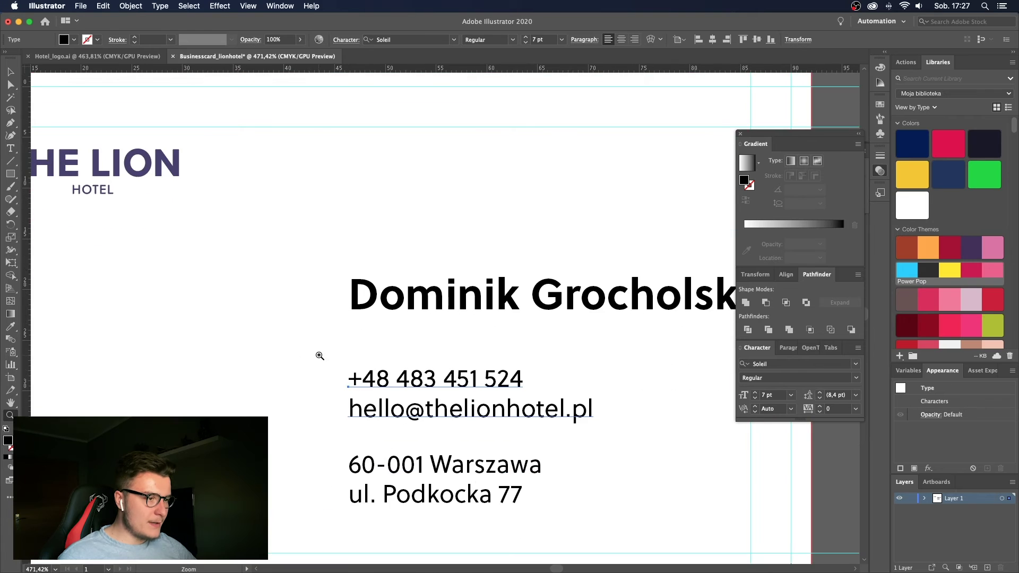
{"action": "scroll", "coordinate": [319, 356], "scroll_direction": "down", "scroll_amount": 4}
{"action": "scroll", "coordinate": [320, 356], "scroll_direction": "up", "scroll_amount": 3}
{"action": "key", "text": "v"}
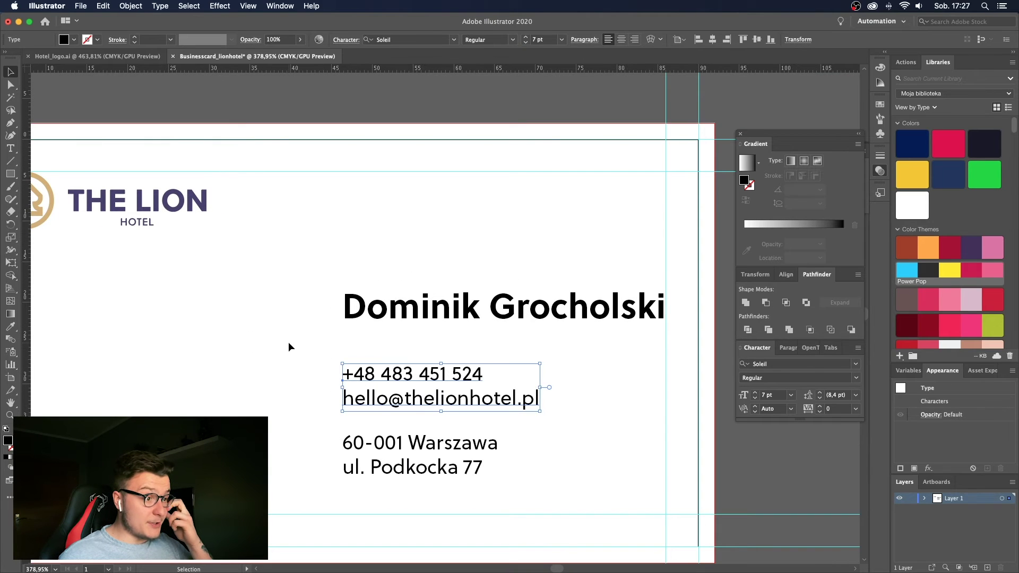
{"action": "scroll", "coordinate": [288, 347], "scroll_direction": "down", "scroll_amount": 2}
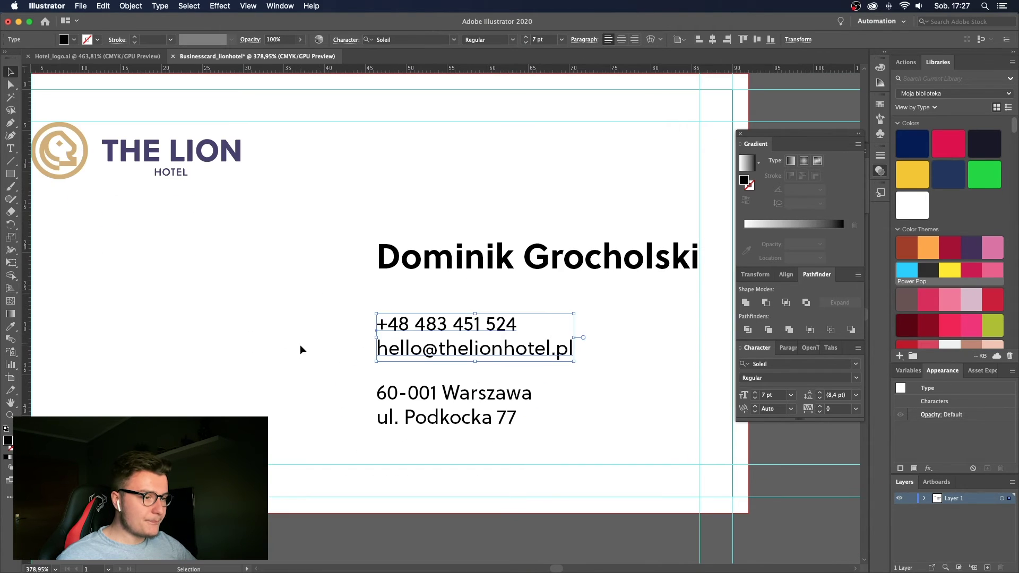
{"action": "key", "text": "z"}
{"action": "left_click_drag", "start_coordinate": [409, 395], "coordinate": [555, 375]}
{"action": "scroll", "coordinate": [555, 375], "scroll_direction": "up", "scroll_amount": 1}
{"action": "key", "text": "v"}
{"action": "left_click_drag", "start_coordinate": [509, 403], "coordinate": [520, 321]}
{"action": "key", "text": "super+z"}
{"action": "key", "text": "super+z"}
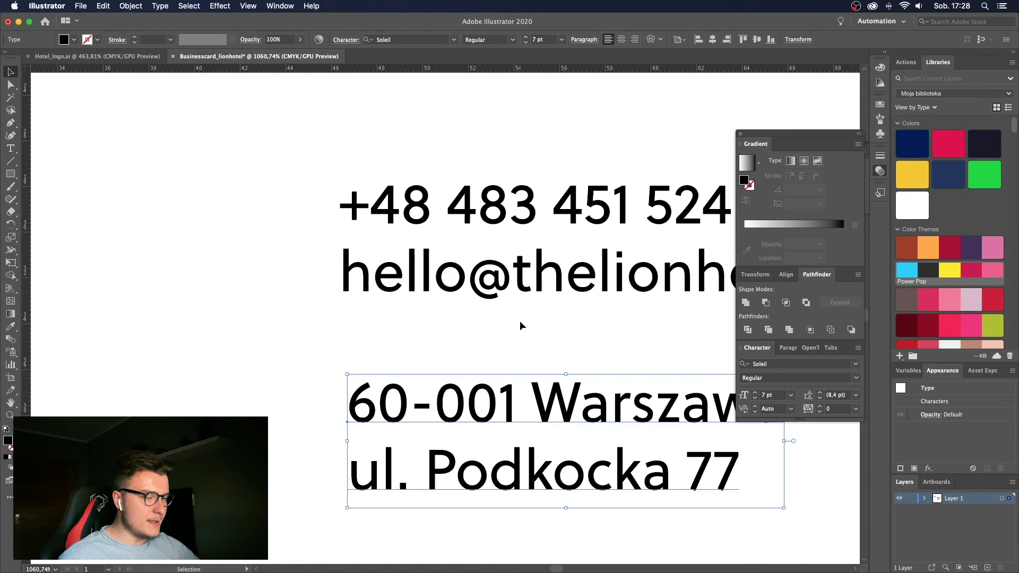
Deselect the address text and zoom out to show the whole business card.
{"action": "scroll", "coordinate": [520, 320], "scroll_direction": "down", "scroll_amount": 7}
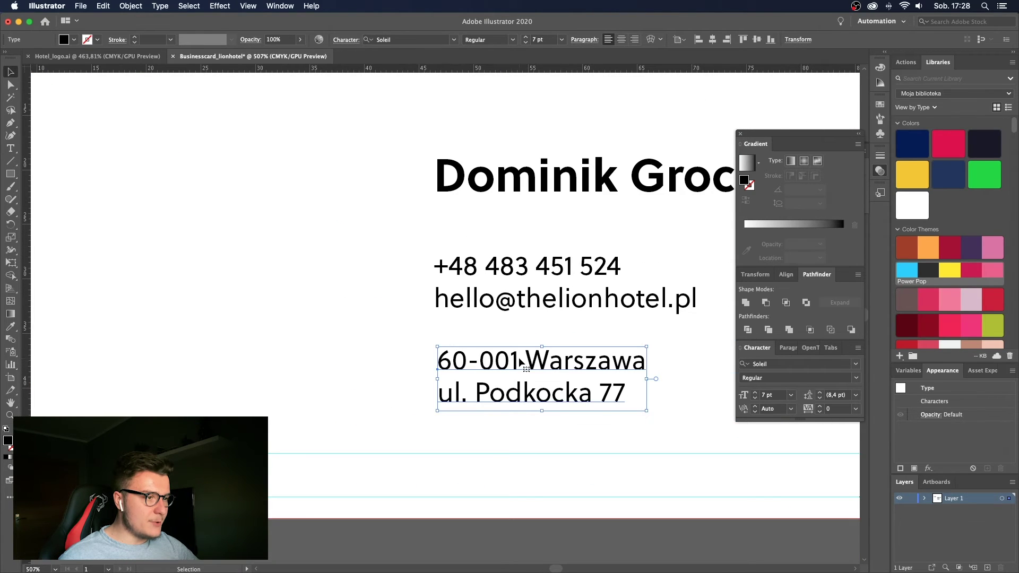
{"action": "left_click", "coordinate": [361, 341]}
{"action": "key", "text": "z"}
{"action": "left_click_drag", "start_coordinate": [364, 341], "coordinate": [230, 367]}
{"action": "left_click_drag", "start_coordinate": [371, 337], "coordinate": [377, 334]}
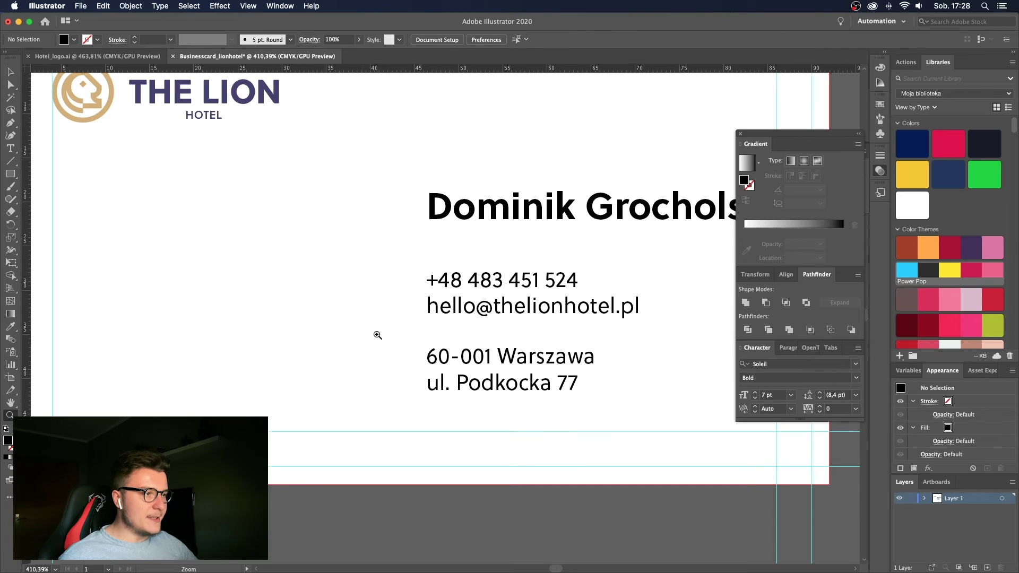
{"action": "left_click_drag", "start_coordinate": [463, 264], "coordinate": [410, 300]}
{"action": "key", "text": "t"}
{"action": "triple_click", "coordinate": [510, 265]}
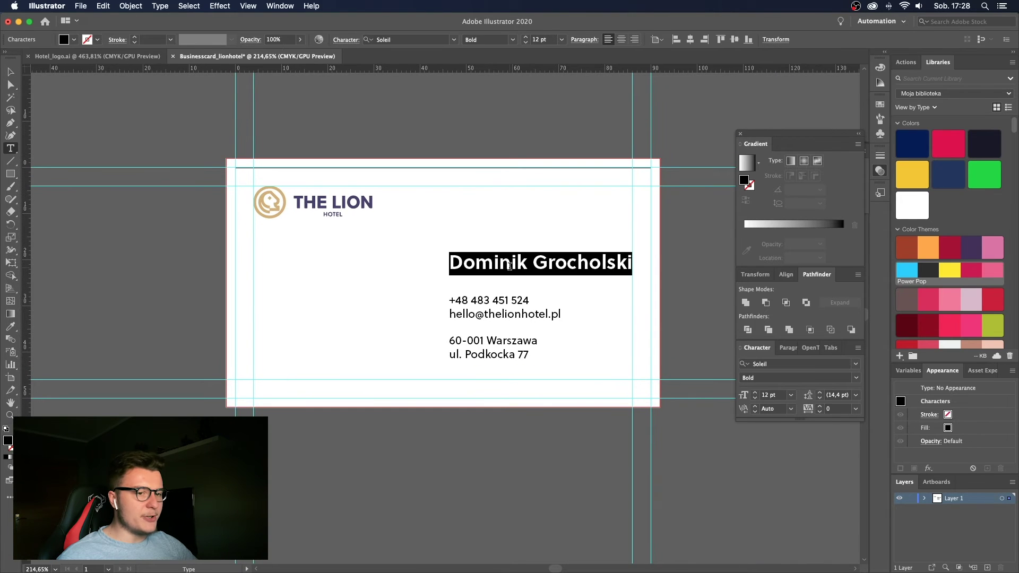
{"action": "left_click", "coordinate": [10, 327]}
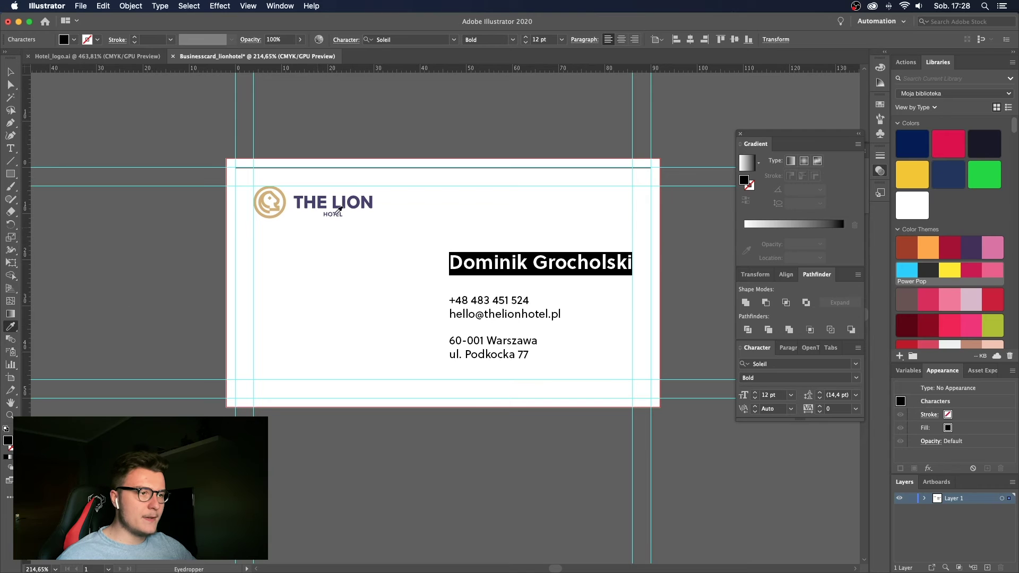
{"action": "left_click", "coordinate": [351, 194]}
Sample the logo's gold onto the phone and e-mail block and the address block.
{"action": "key", "text": "v"}
{"action": "left_click_drag", "start_coordinate": [403, 355], "coordinate": [456, 339]}
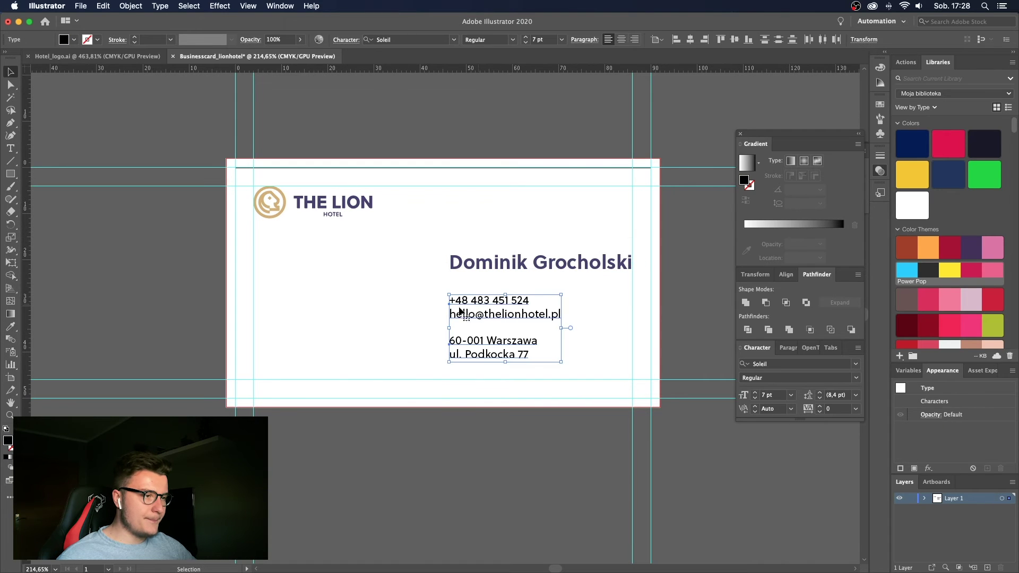
{"action": "left_click", "coordinate": [381, 312]}
{"action": "left_click", "coordinate": [476, 300]}
{"action": "key", "text": "i"}
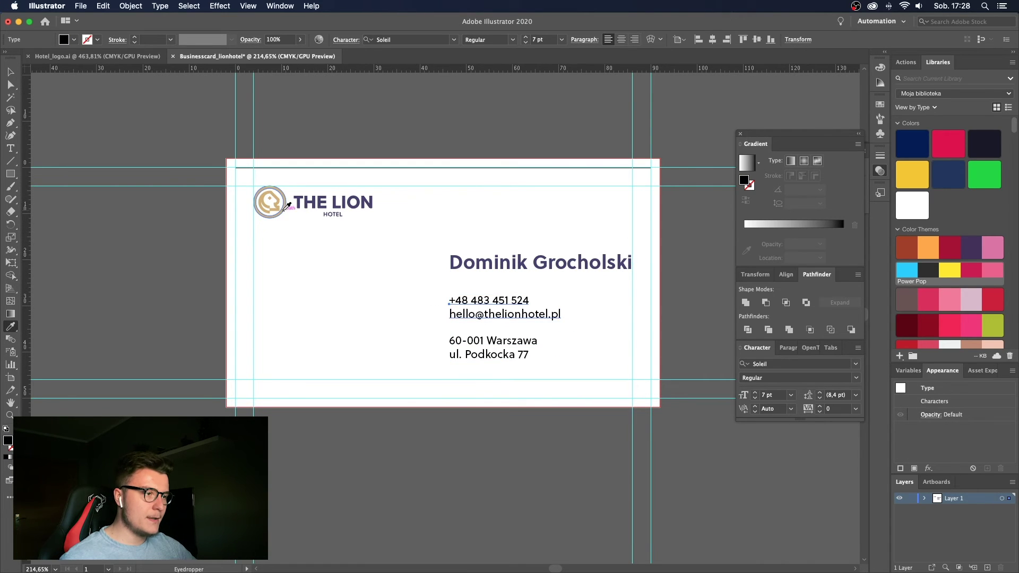
{"action": "left_click", "coordinate": [271, 203]}
{"action": "key", "text": "v"}
{"action": "left_click", "coordinate": [472, 353]}
{"action": "key", "text": "i"}
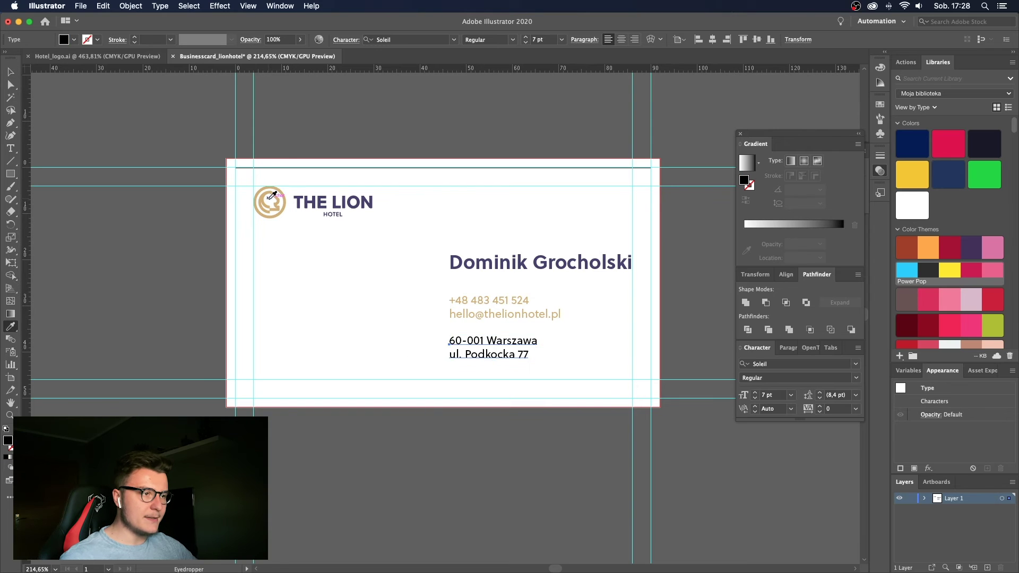
{"action": "left_click", "coordinate": [271, 203]}
{"action": "key", "text": "v"}
{"action": "left_click", "coordinate": [381, 288]}
Undo the gold on the contact text, then give the name the logo's gold.
{"action": "key", "text": "z"}
{"action": "left_click", "coordinate": [282, 306], "text": "alt"}
{"action": "left_click_drag", "start_coordinate": [282, 307], "coordinate": [470, 309]}
{"action": "key", "text": "v"}
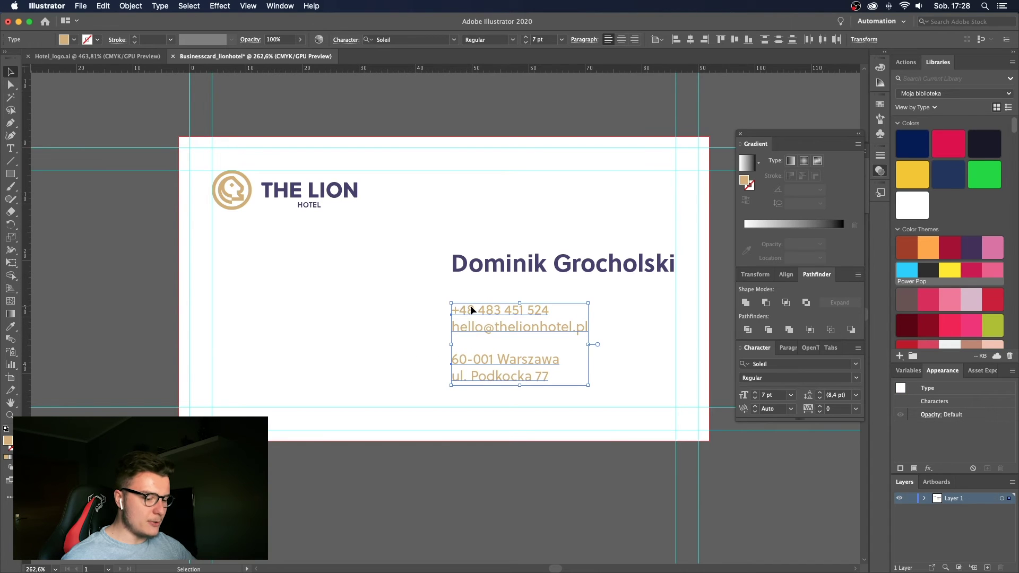
{"action": "left_click", "coordinate": [399, 290]}
{"action": "key", "text": "super+z"}
{"action": "left_click", "coordinate": [508, 278]}
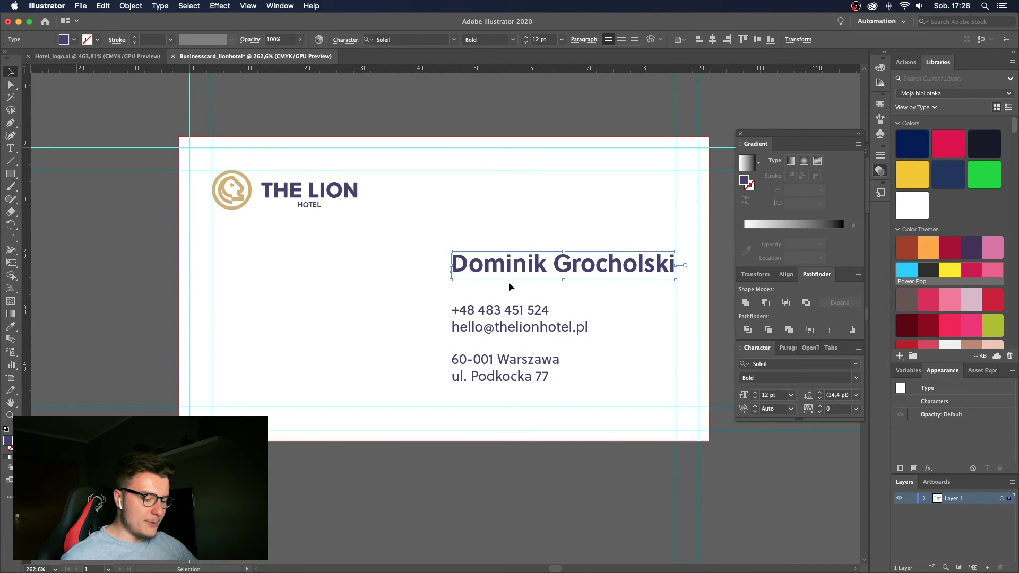
{"action": "key", "text": "i"}
{"action": "left_click", "coordinate": [245, 195]}
{"action": "key", "text": "shift+super+a"}
Try shifting the name and contact text left together, then undo the move.
{"action": "key", "text": "z"}
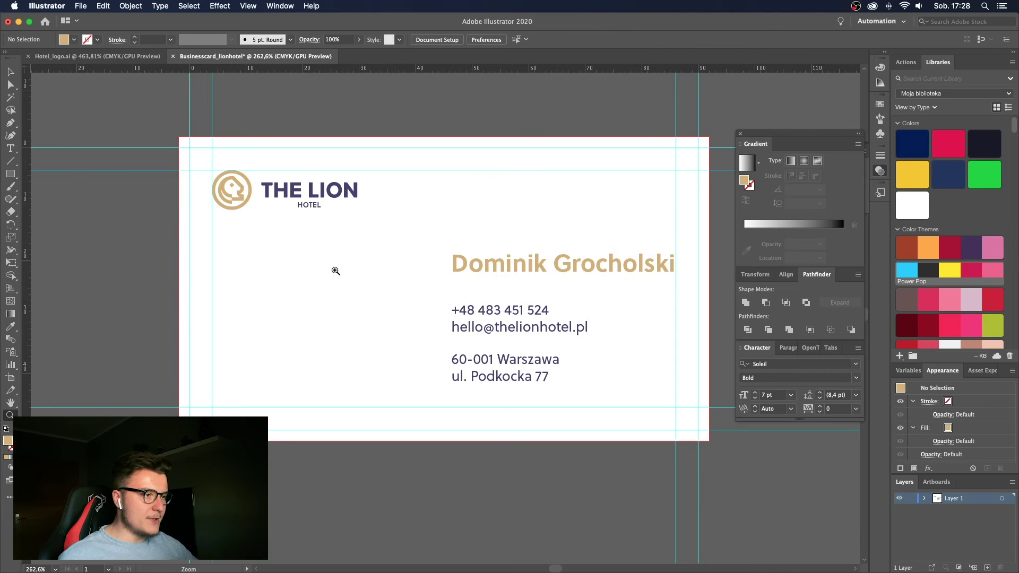
{"action": "left_click", "coordinate": [291, 283], "text": "alt"}
{"action": "left_click_drag", "start_coordinate": [291, 283], "coordinate": [313, 300]}
{"action": "key", "text": "super+semicolon"}
{"action": "key", "text": "v"}
{"action": "key", "text": "z"}
{"action": "left_click_drag", "start_coordinate": [366, 303], "coordinate": [371, 317]}
{"action": "key", "text": "super+z"}
{"action": "key", "text": "v"}
{"action": "left_click", "coordinate": [360, 314]}
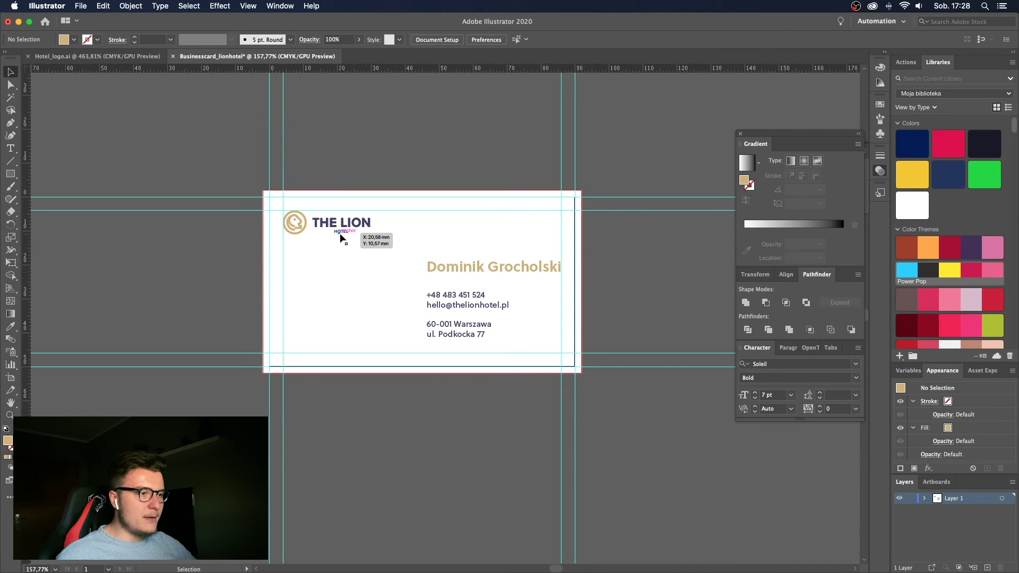
Move the phone and e-mail block up and nudge it into place below the name.
{"action": "key", "text": "z"}
{"action": "left_click_drag", "start_coordinate": [401, 269], "coordinate": [460, 234]}
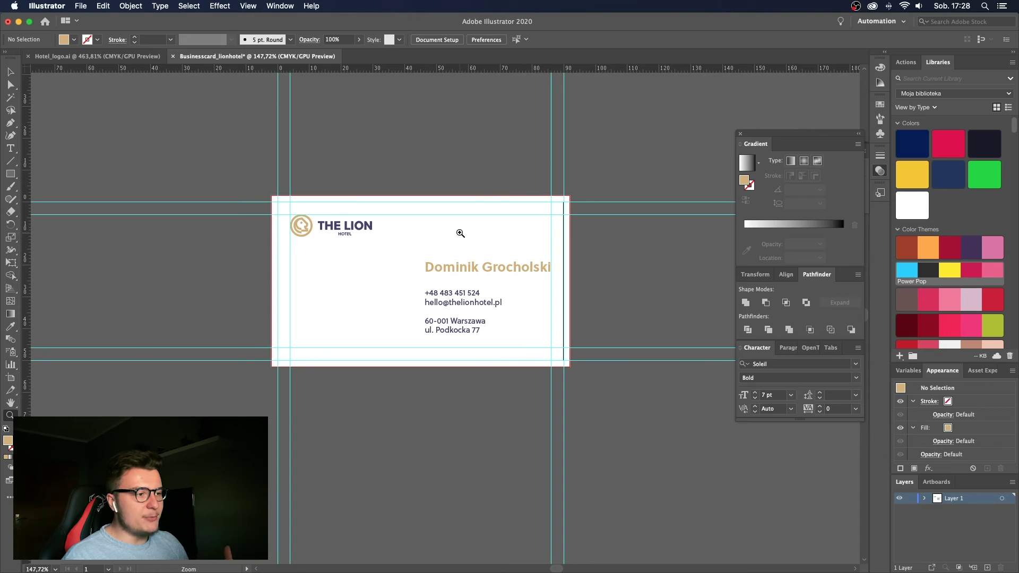
{"action": "left_click_drag", "start_coordinate": [456, 265], "coordinate": [480, 265]}
{"action": "key", "text": "v"}
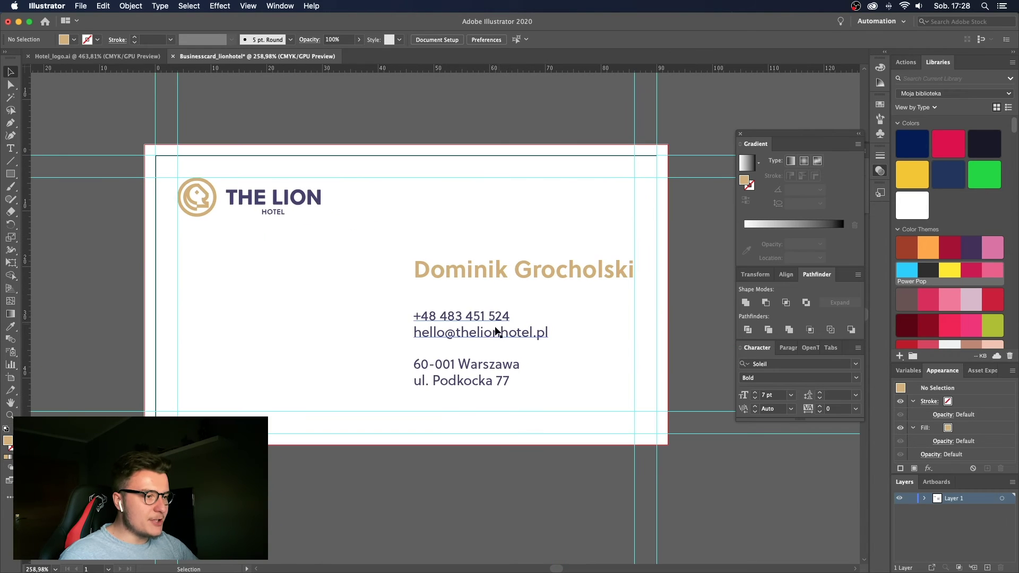
{"action": "left_click_drag", "start_coordinate": [490, 332], "coordinate": [487, 296]}
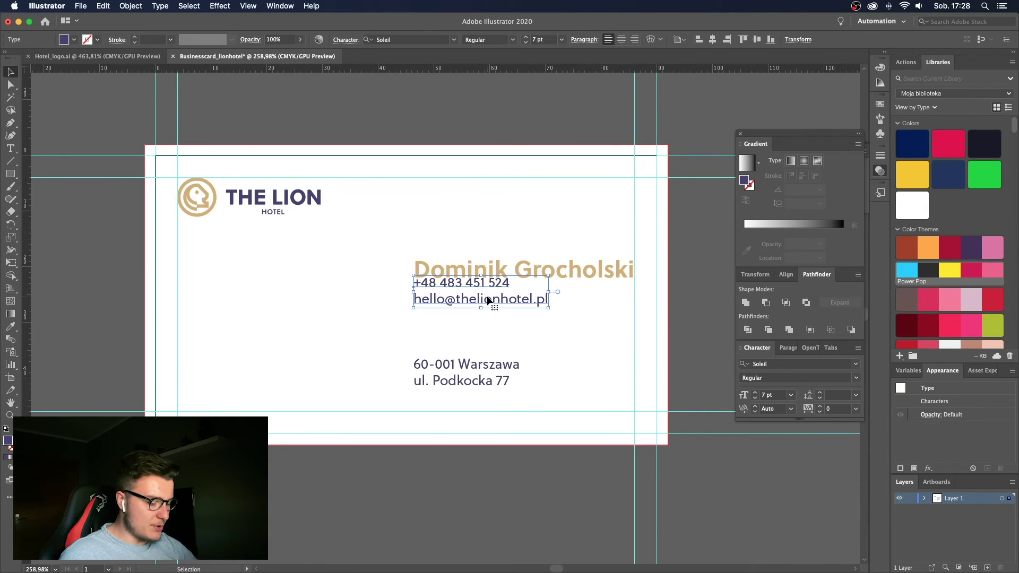
{"action": "key", "text": "shift+Down"}
{"action": "key", "text": "shift+Down"}
{"action": "key", "text": "shift+Down"}
{"action": "key", "text": "shift+Up"}
{"action": "key", "text": "shift+Up"}
{"action": "key", "text": "super+z"}
{"action": "key", "text": "super+z"}
{"action": "key", "text": "super+z"}
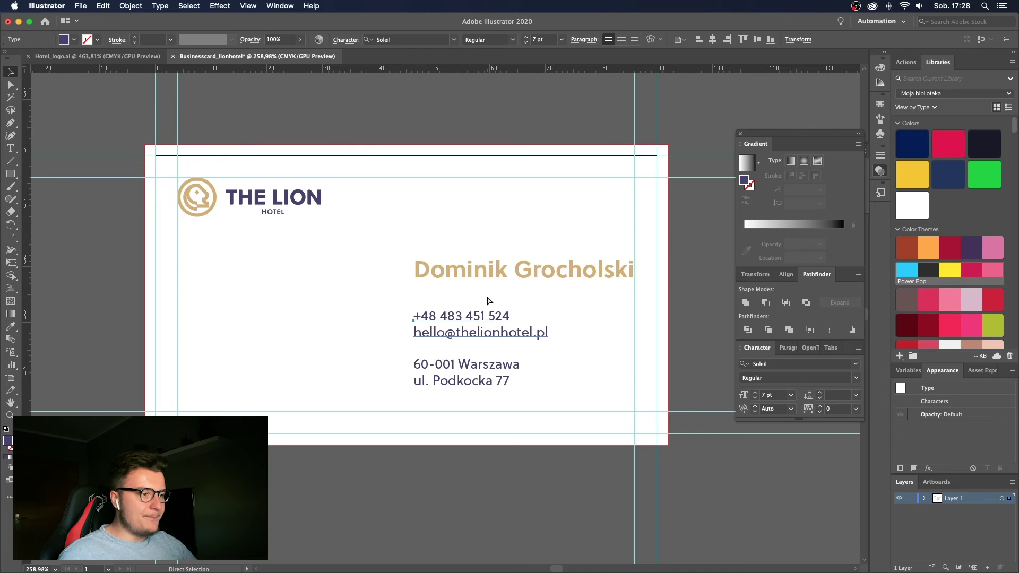
{"action": "key", "text": "super+shift+z"}
{"action": "left_click", "coordinate": [383, 297]}
Scale the phone and e-mail frame slightly smaller and reset its font size to 7 pt.
{"action": "scroll", "coordinate": [383, 292], "scroll_direction": "down", "scroll_amount": 5}
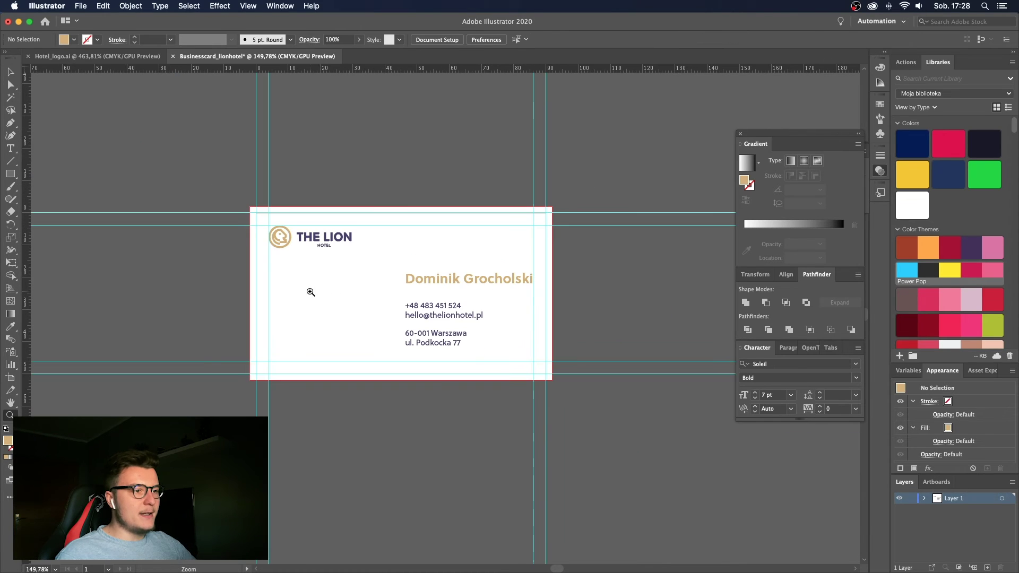
{"action": "key", "text": "z"}
{"action": "left_click_drag", "start_coordinate": [371, 279], "coordinate": [484, 289]}
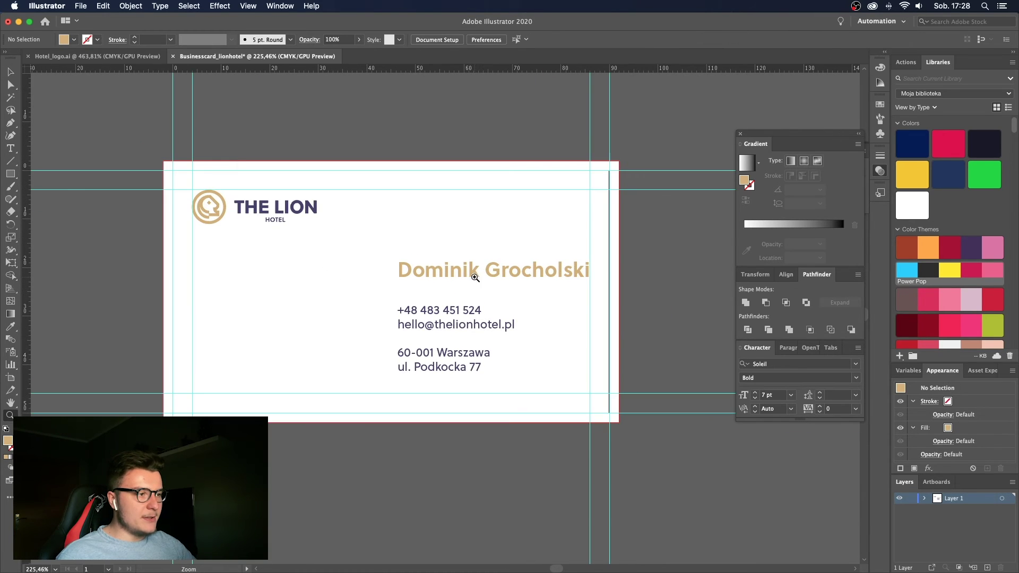
{"action": "key", "text": "t"}
{"action": "triple_click", "coordinate": [471, 268]}
{"action": "double_click", "coordinate": [479, 325]}
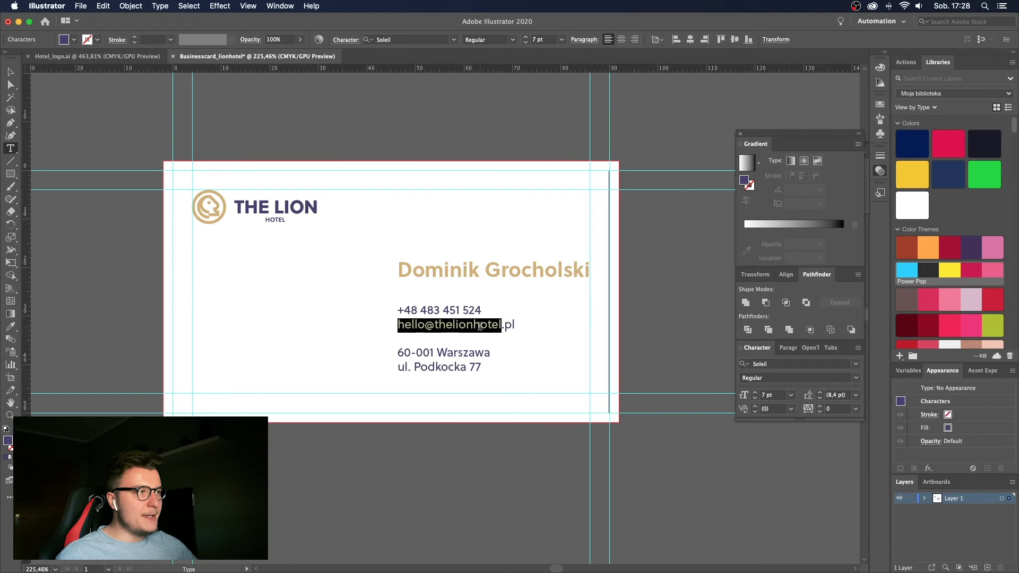
{"action": "key", "text": "Escape"}
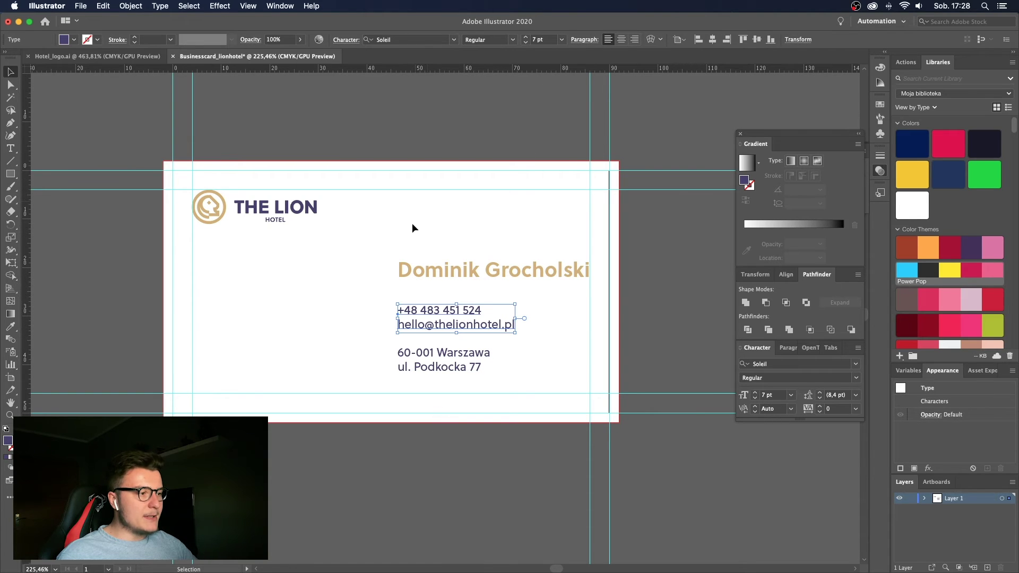
{"action": "left_click_drag", "start_coordinate": [518, 336], "coordinate": [518, 336]}
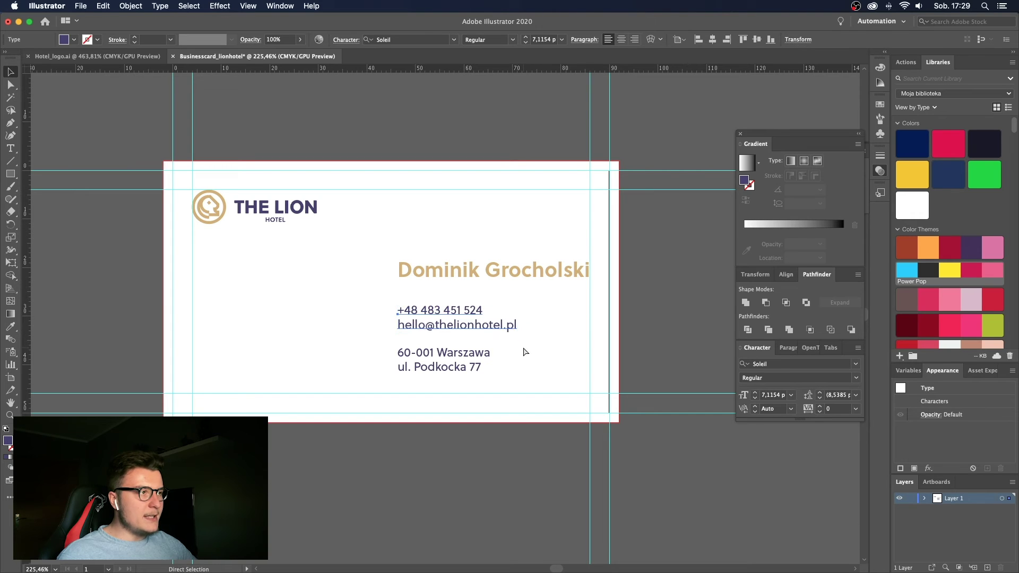
{"action": "left_click", "coordinate": [560, 41]}
{"action": "left_click", "coordinate": [571, 81]}
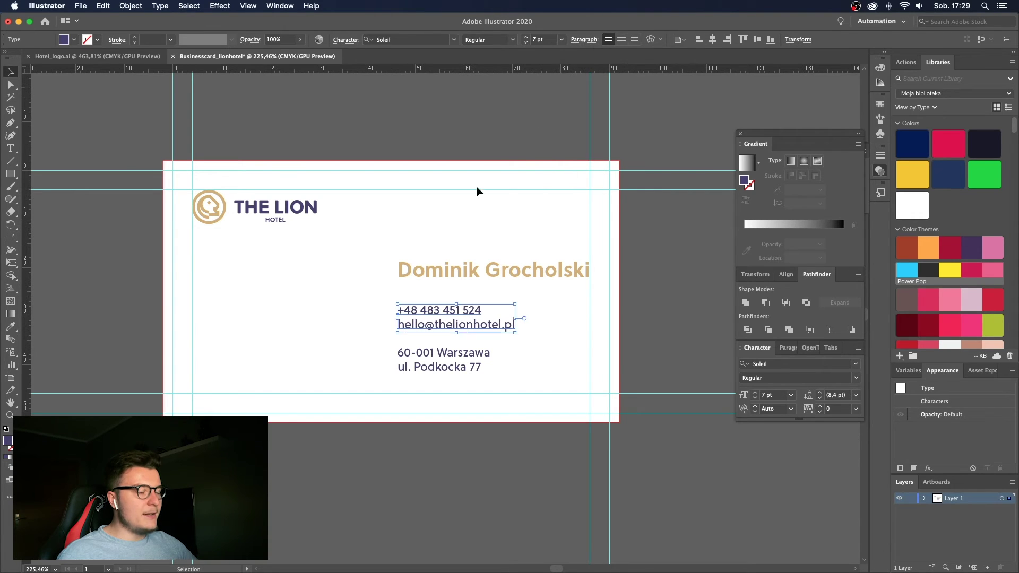
{"action": "left_click", "coordinate": [459, 204]}
{"action": "scroll", "coordinate": [458, 204], "scroll_direction": "down", "scroll_amount": 3}
Create a new A4 artboard to the right of the business card with the Artboard tool.
{"action": "key", "text": "z"}
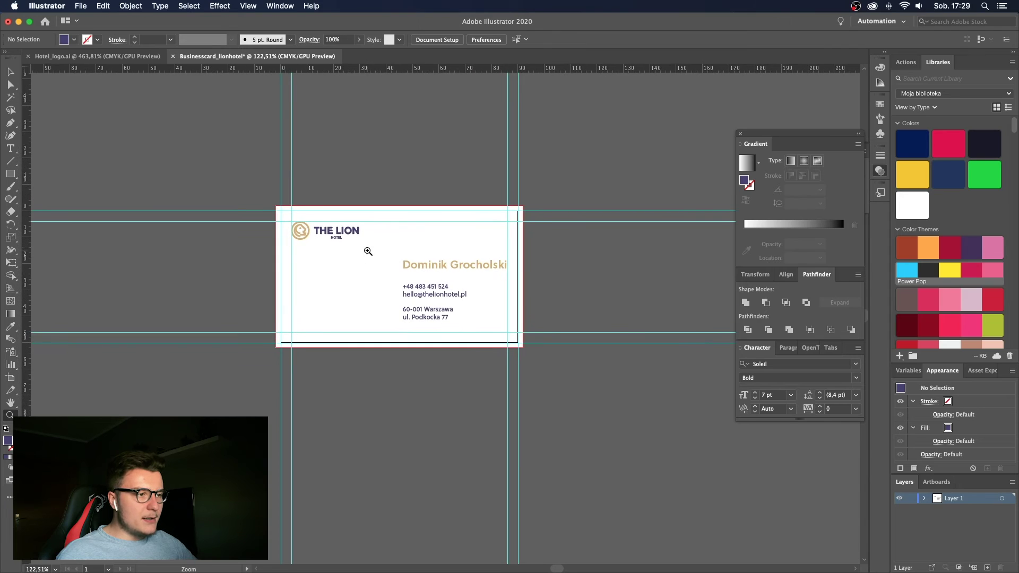
{"action": "scroll", "coordinate": [415, 239], "scroll_direction": "up", "scroll_amount": 2}
{"action": "scroll", "coordinate": [415, 239], "scroll_direction": "down", "scroll_amount": 2}
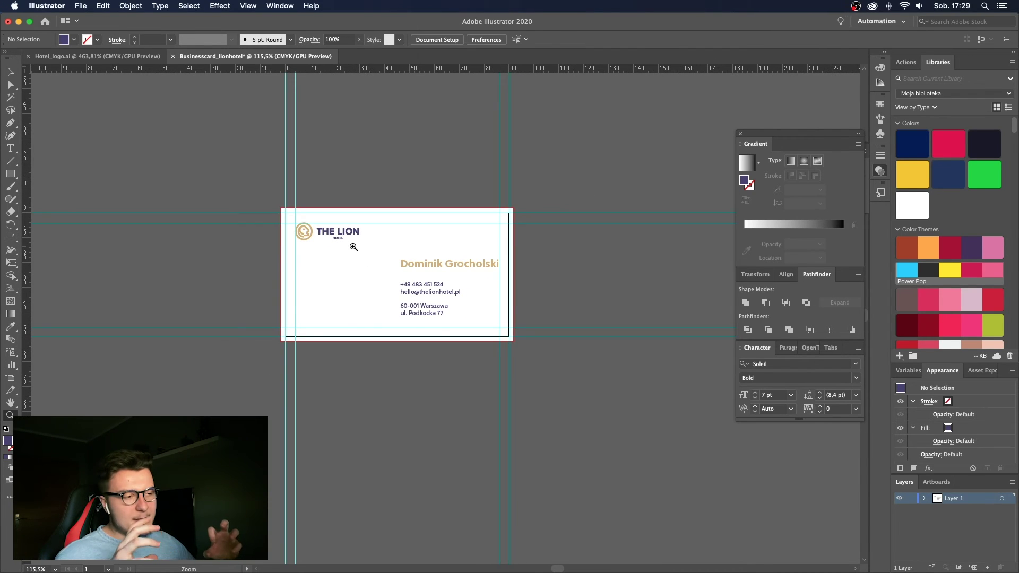
{"action": "scroll", "coordinate": [354, 247], "scroll_direction": "right", "scroll_amount": 5}
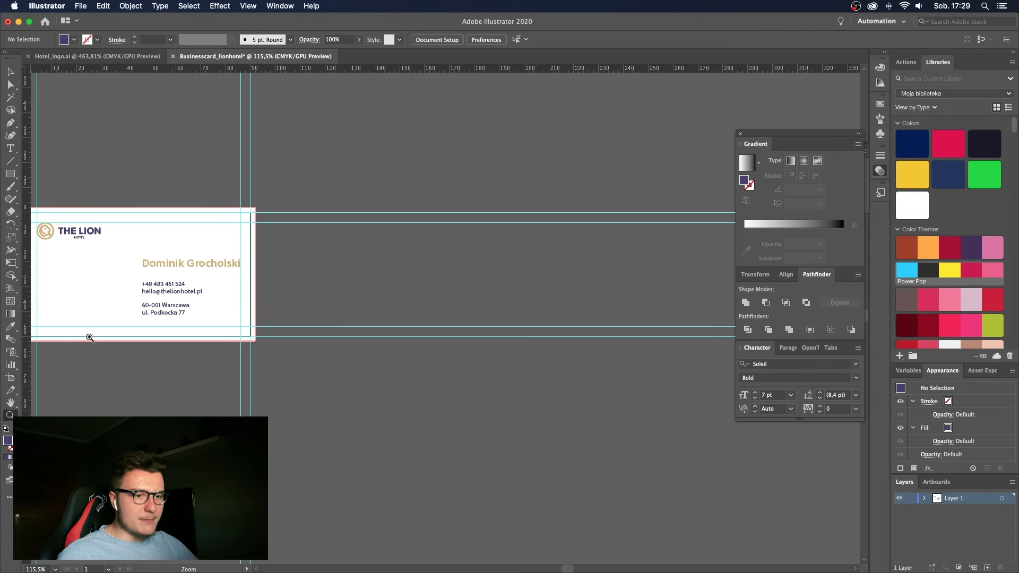
{"action": "left_click", "coordinate": [10, 377]}
{"action": "left_click", "coordinate": [543, 234]}
{"action": "scroll", "coordinate": [543, 234], "scroll_direction": "down", "scroll_amount": 5}
{"action": "key", "text": "v"}
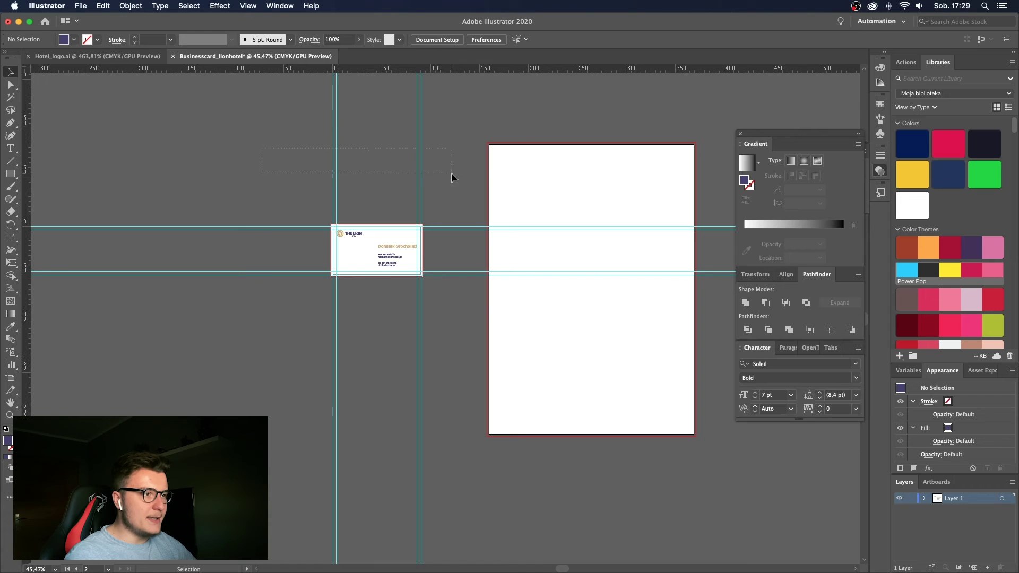
Centre both artboards in view and nudge a vertical margin guide to the right.
{"action": "key", "text": "super+semicolon"}
{"action": "left_click_drag", "start_coordinate": [463, 287], "coordinate": [445, 291]}
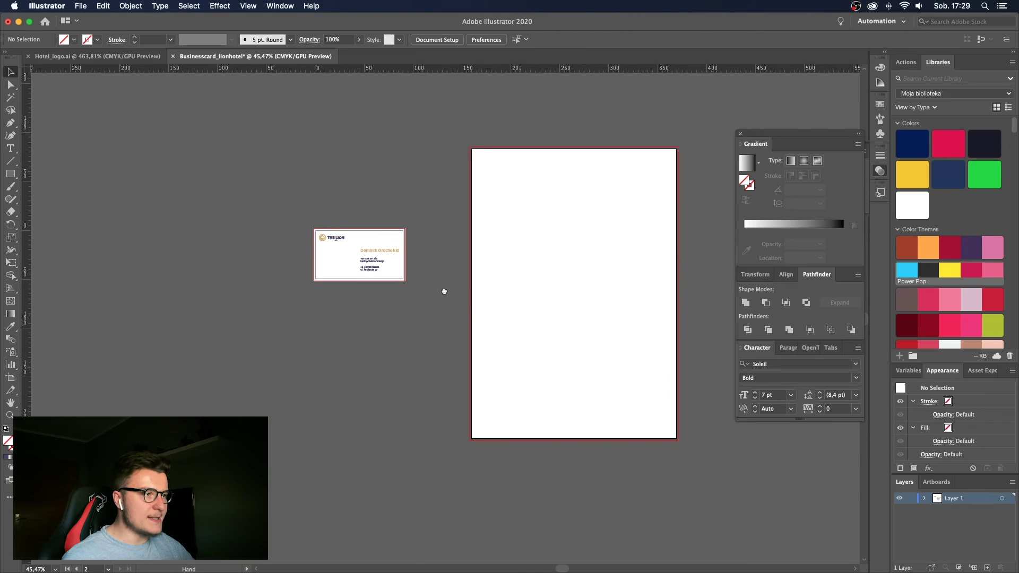
{"action": "scroll", "coordinate": [477, 244], "scroll_direction": "right", "scroll_amount": 3}
{"action": "scroll", "coordinate": [244, 168], "scroll_direction": "up", "scroll_amount": 5}
{"action": "left_click", "coordinate": [245, 167]}
{"action": "key", "text": "shift+Right"}
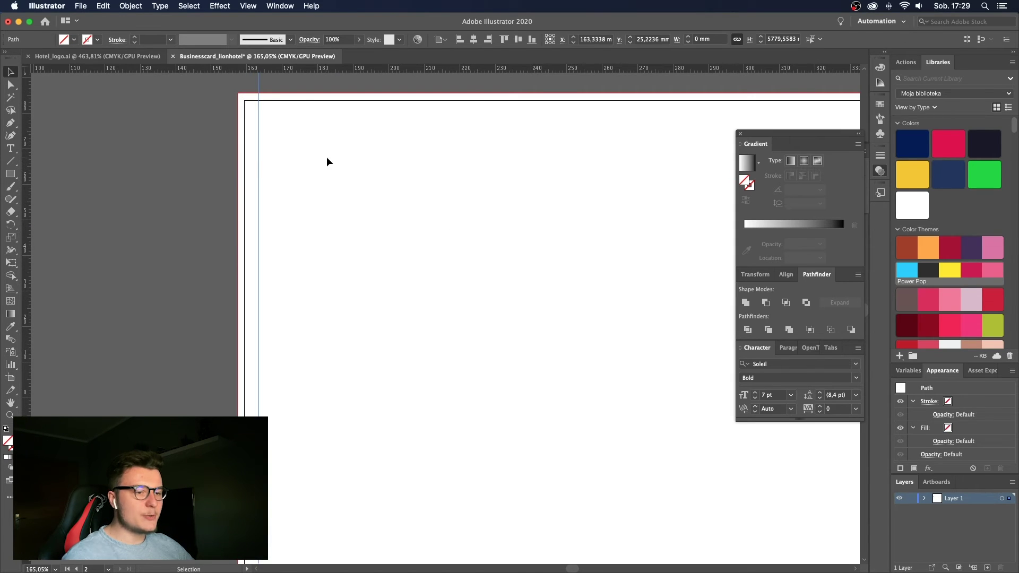
{"action": "scroll", "coordinate": [327, 160], "scroll_direction": "down", "scroll_amount": 5}
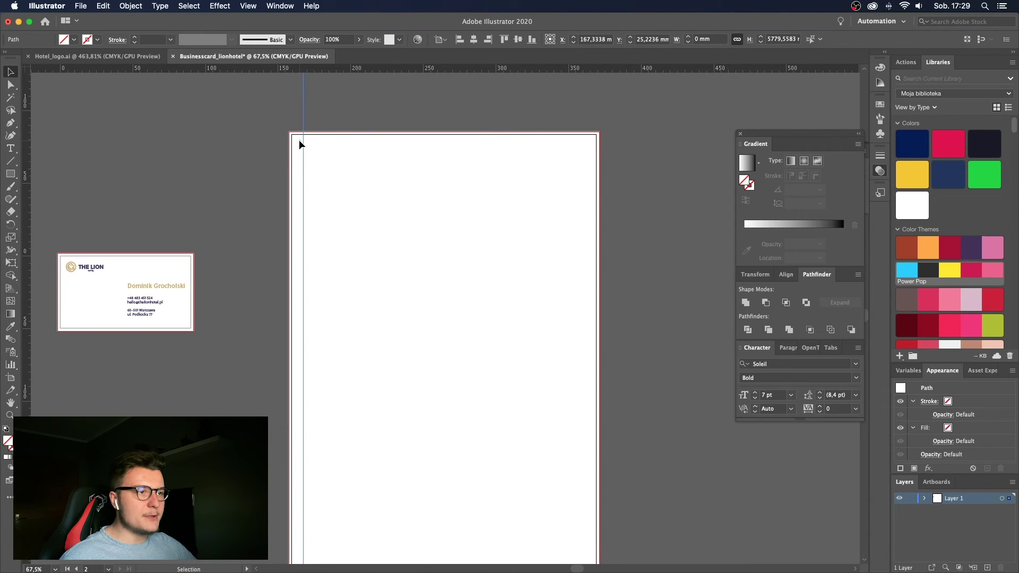
Nudge the bottom margin guide of the new artboard slightly upward and zoom in on it.
{"action": "key", "text": "super+semicolon"}
{"action": "scroll", "coordinate": [329, 318], "scroll_direction": "down", "scroll_amount": 3}
{"action": "left_click", "coordinate": [476, 493]}
{"action": "key", "text": "shift+Up"}
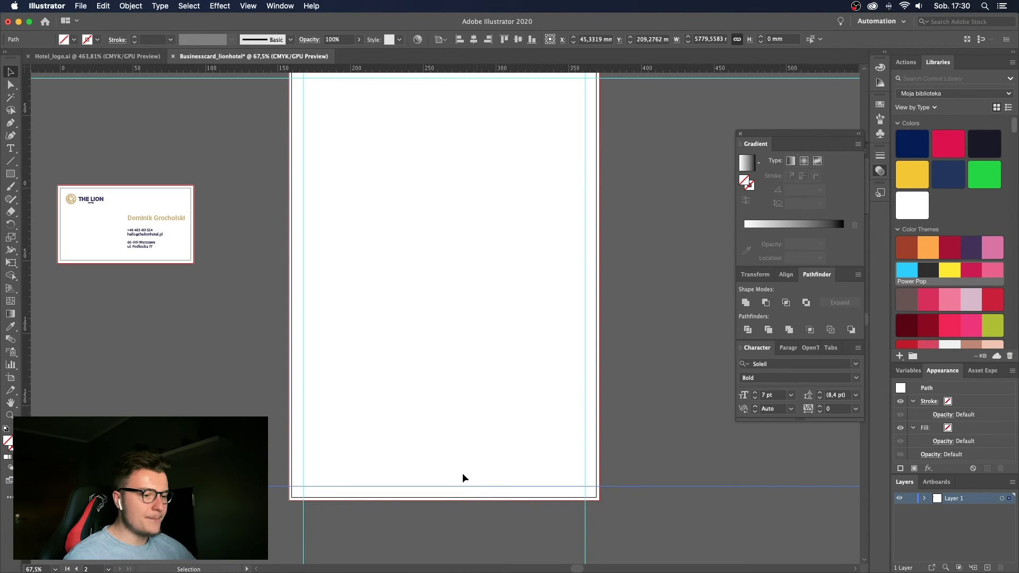
{"action": "left_click", "coordinate": [454, 434]}
{"action": "key", "text": "z"}
{"action": "left_click", "coordinate": [443, 431], "text": "alt"}
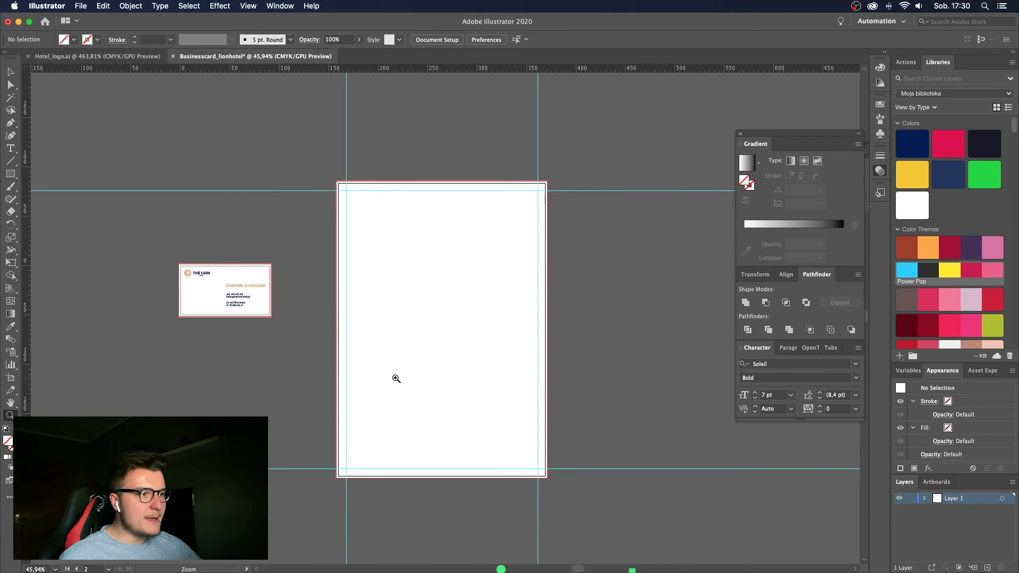
{"action": "left_click_drag", "start_coordinate": [505, 367], "coordinate": [307, 315]}
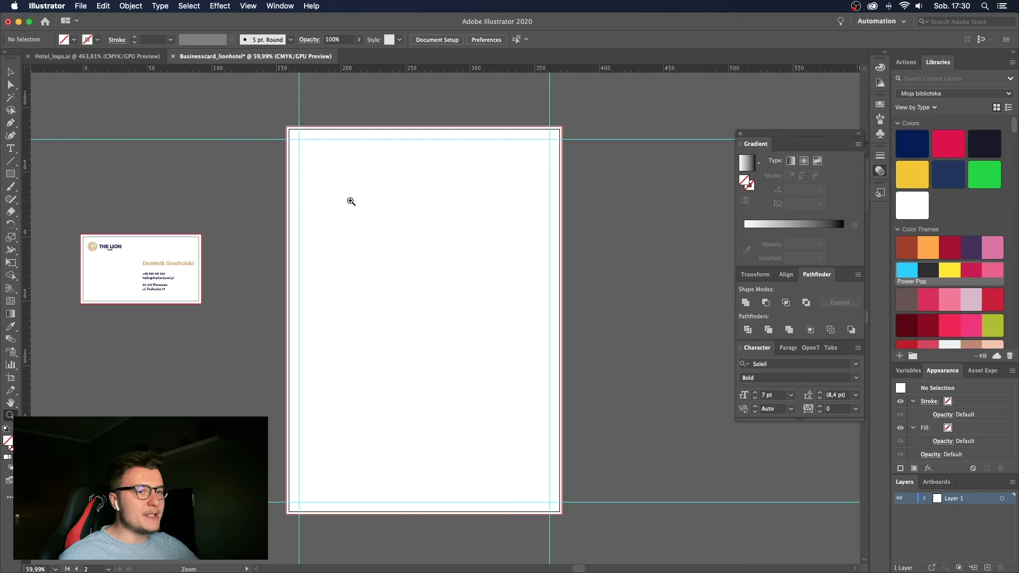
{"action": "scroll", "coordinate": [351, 201], "scroll_direction": "up", "scroll_amount": 2}
{"action": "left_click", "coordinate": [5, 175]}
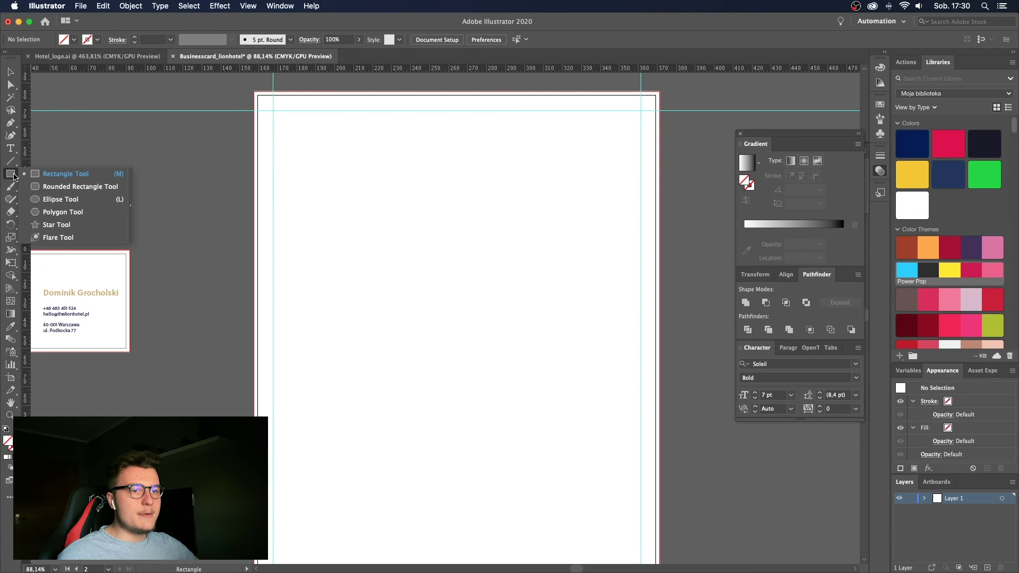
Draw a trial placeholder area-text frame at top-left, Alt-drag a copy right, then undo the copy.
{"action": "key", "text": "t"}
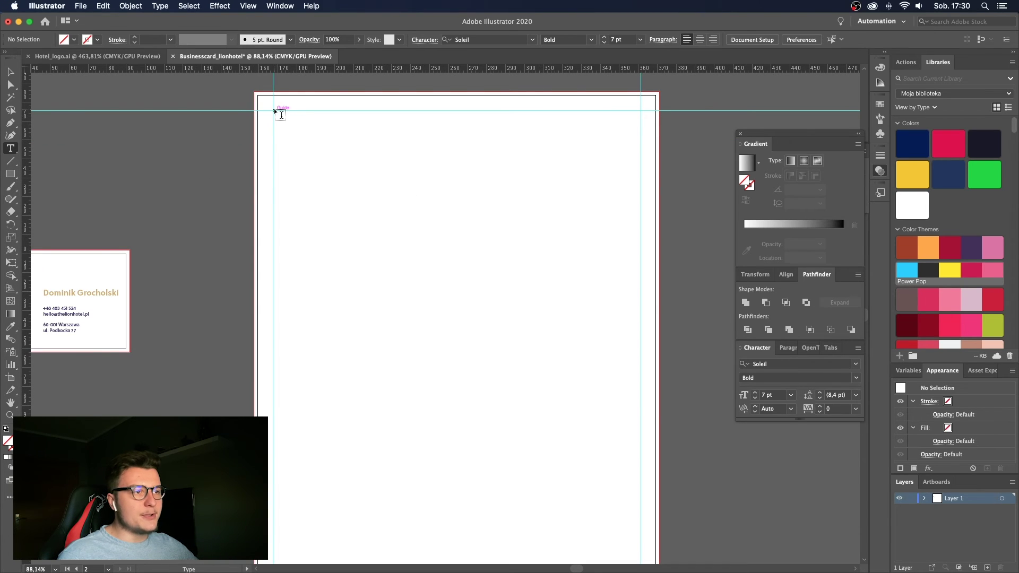
{"action": "left_click_drag", "start_coordinate": [280, 114], "coordinate": [424, 255]}
{"action": "scroll", "coordinate": [473, 271], "scroll_direction": "down", "scroll_amount": 2}
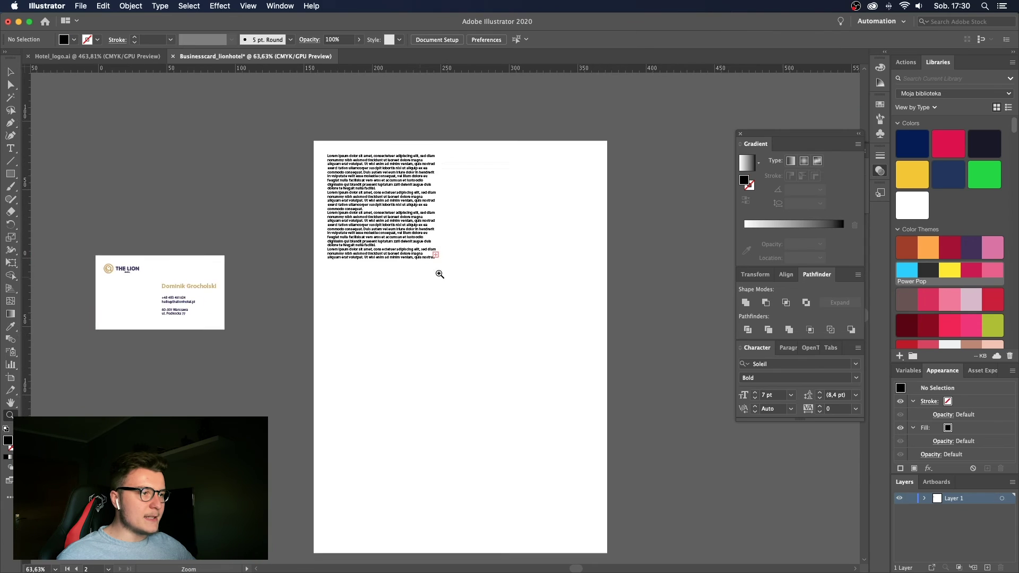
{"action": "scroll", "coordinate": [440, 273], "scroll_direction": "up", "scroll_amount": 1}
{"action": "key", "text": "Escape"}
{"action": "left_click_drag", "start_coordinate": [400, 204], "coordinate": [534, 200]}
{"action": "left_click", "coordinate": [480, 276]}
{"action": "left_click_drag", "start_coordinate": [489, 250], "coordinate": [501, 250]}
{"action": "key", "text": "super+z"}
{"action": "key", "text": "super+z"}
{"action": "key", "text": "super+z"}
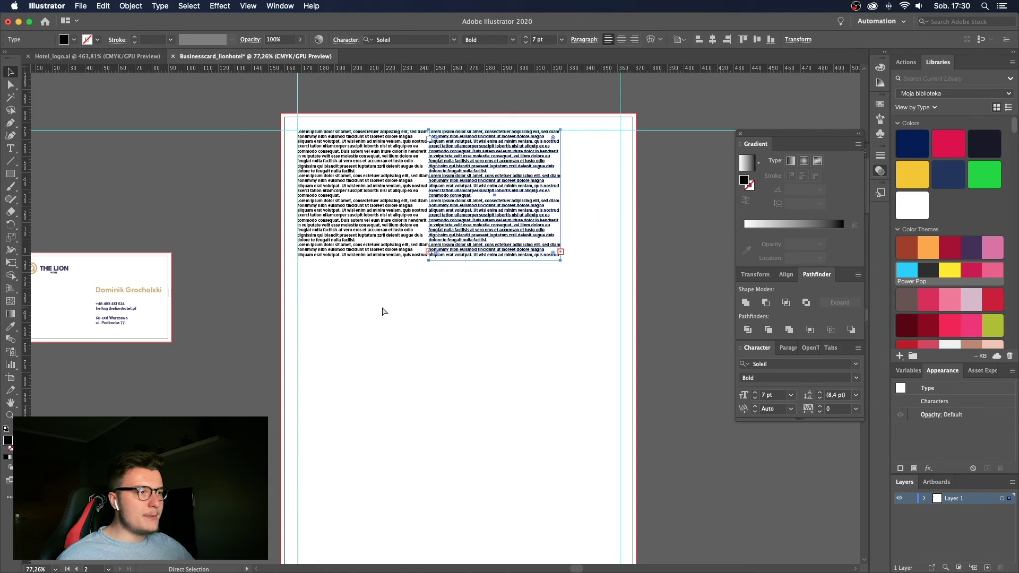
{"action": "key", "text": "z"}
Try moving the vertical guide, then copy the text frame into the right column.
{"action": "left_click_drag", "start_coordinate": [404, 308], "coordinate": [476, 205]}
{"action": "key", "text": "v"}
{"action": "left_click", "coordinate": [220, 319]}
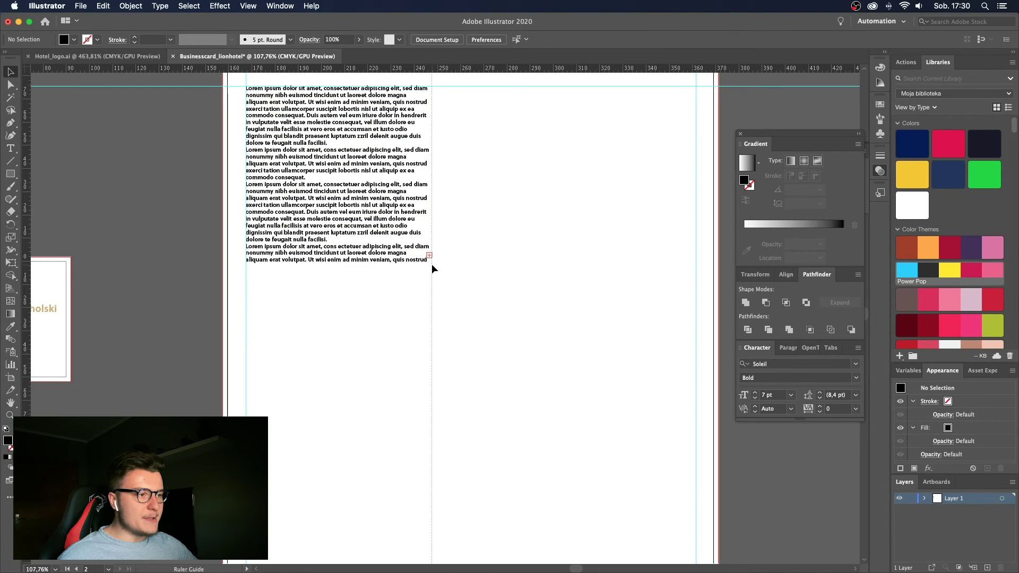
{"action": "left_click_drag", "start_coordinate": [447, 305], "coordinate": [256, 317]}
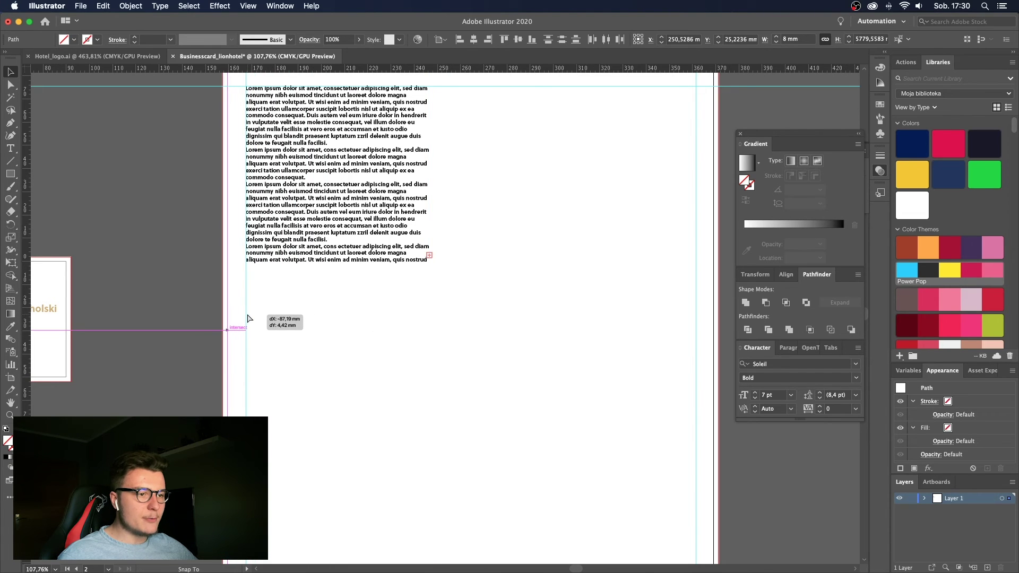
{"action": "key", "text": "Escape"}
{"action": "left_click", "coordinate": [457, 330]}
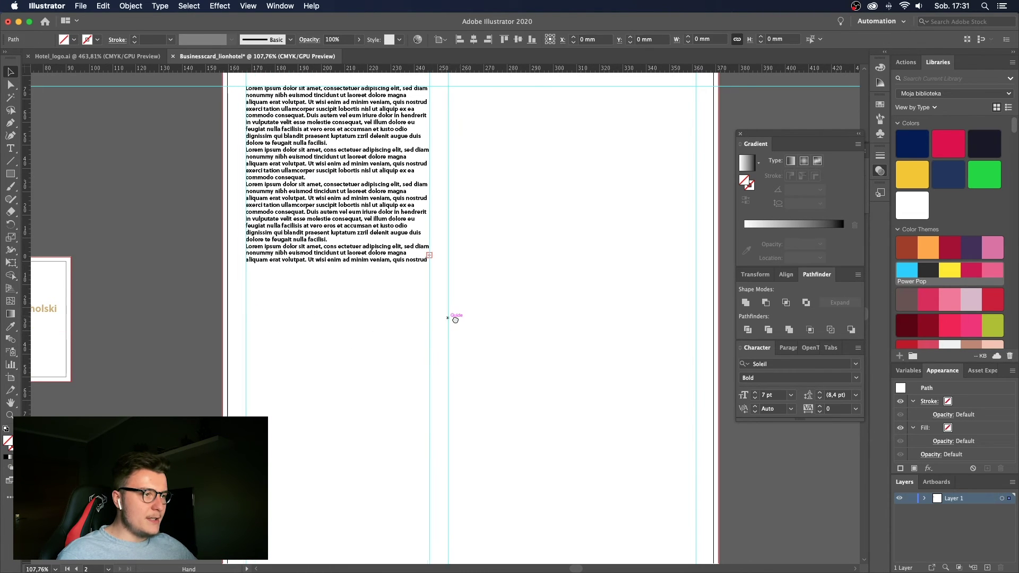
{"action": "scroll", "coordinate": [458, 333], "scroll_direction": "up", "scroll_amount": 2}
{"action": "left_click_drag", "start_coordinate": [327, 263], "coordinate": [403, 317]}
Nudge the gutter guide right and move the horizontal guides further down the page.
{"action": "key", "text": "z"}
{"action": "left_click", "coordinate": [476, 320]}
{"action": "key", "text": "v"}
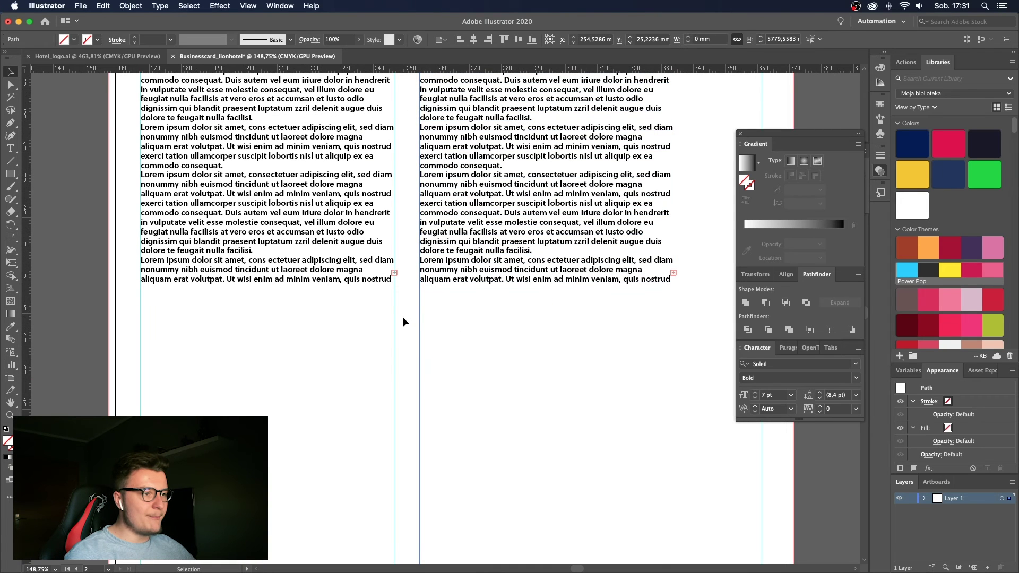
{"action": "key", "text": "Right"}
{"action": "key", "text": "Right"}
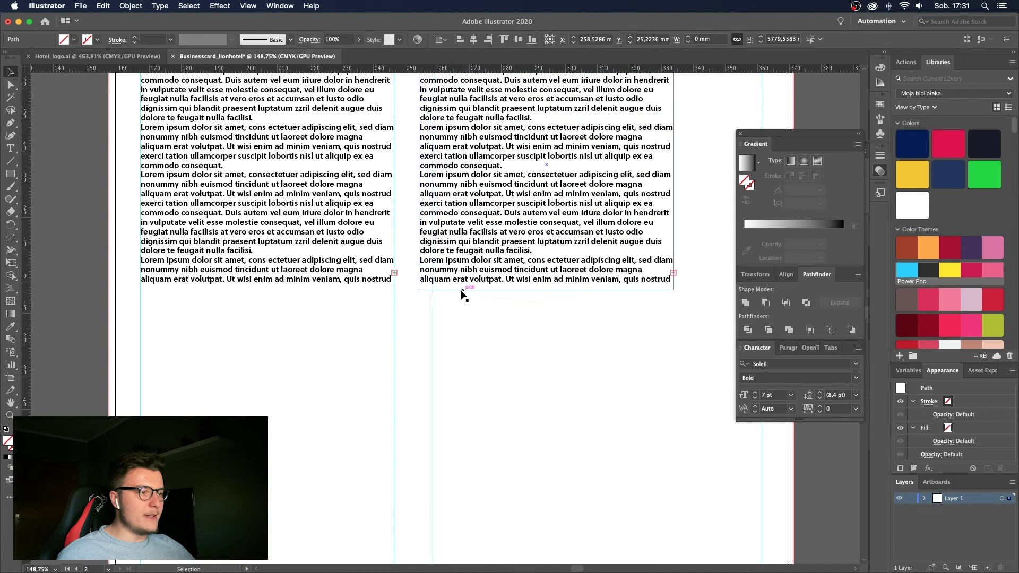
{"action": "left_click", "coordinate": [478, 293]}
{"action": "scroll", "coordinate": [522, 276], "scroll_direction": "down", "scroll_amount": 5}
{"action": "left_click_drag", "start_coordinate": [447, 136], "coordinate": [482, 312]}
Copy the right text frame lower on the page, then undo all placeholder text frames.
{"action": "scroll", "coordinate": [483, 313], "scroll_direction": "up", "scroll_amount": 2}
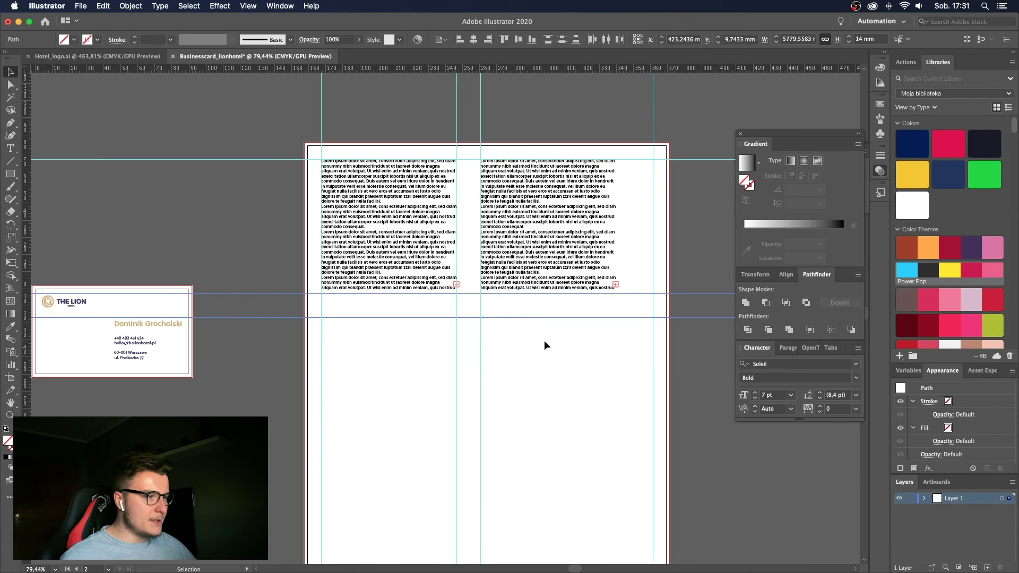
{"action": "left_click_drag", "start_coordinate": [544, 254], "coordinate": [527, 386]}
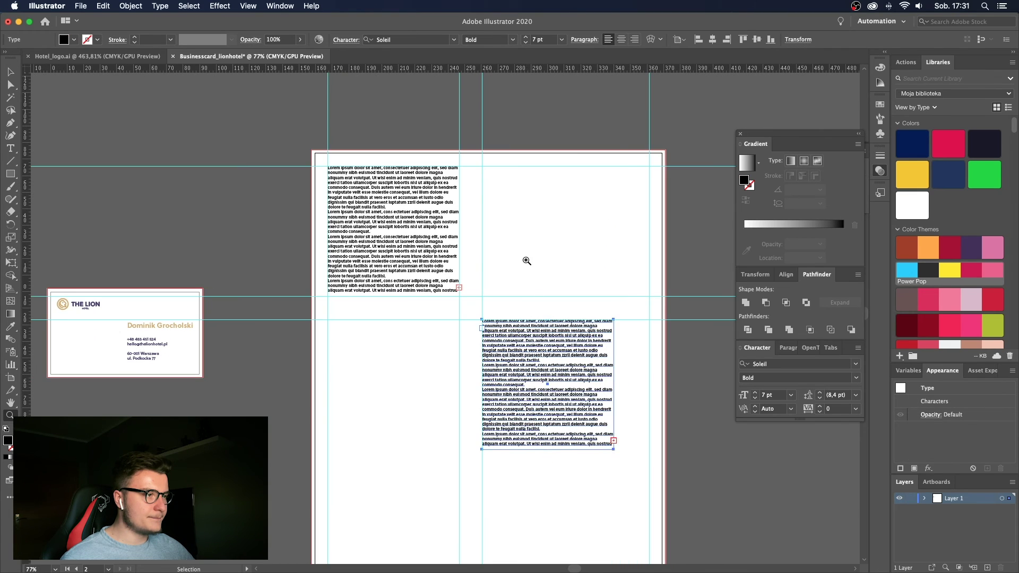
{"action": "key", "text": "super+z"}
{"action": "left_click_drag", "start_coordinate": [536, 225], "coordinate": [378, 322]}
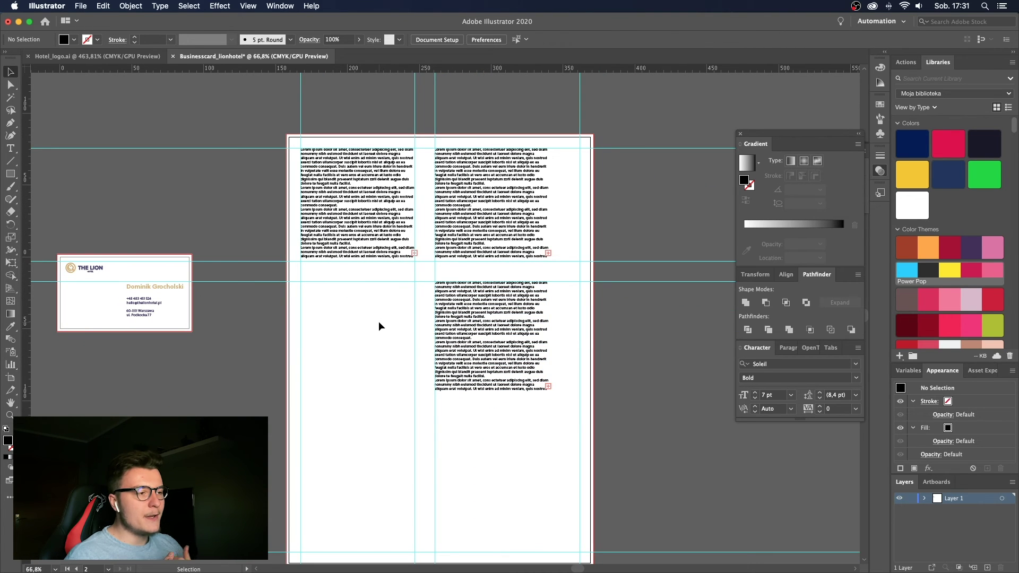
{"action": "left_click_drag", "start_coordinate": [378, 325], "coordinate": [470, 304]}
{"action": "key", "text": "super+z"}
{"action": "key", "text": "super+z"}
{"action": "key", "text": "super+z"}
{"action": "key", "text": "super+z"}
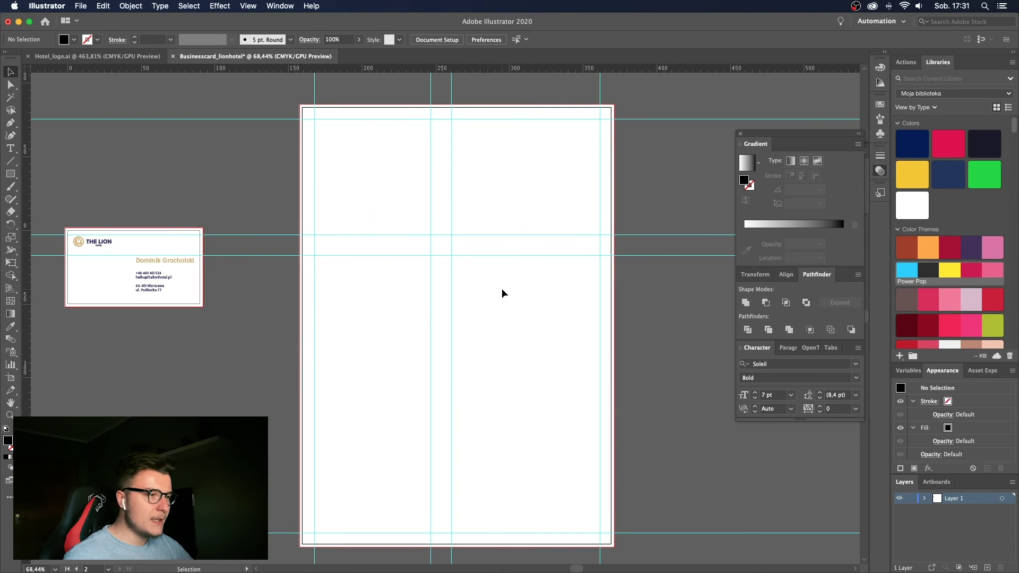
Move the Ready! button further down the portrait artboard.
{"action": "key", "text": "super+z"}
{"action": "key", "text": "super+z"}
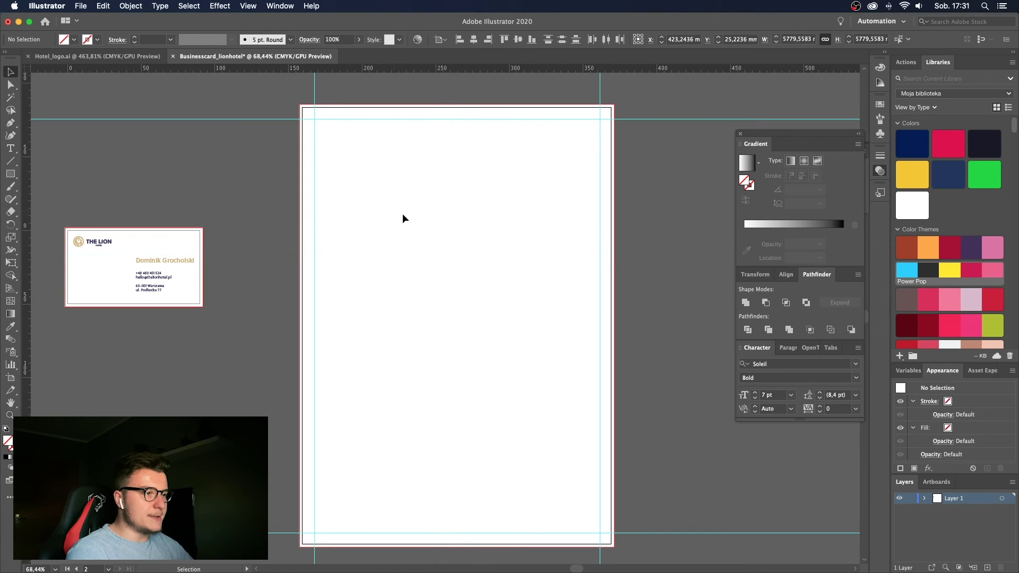
{"action": "left_click_drag", "start_coordinate": [463, 123], "coordinate": [501, 125]}
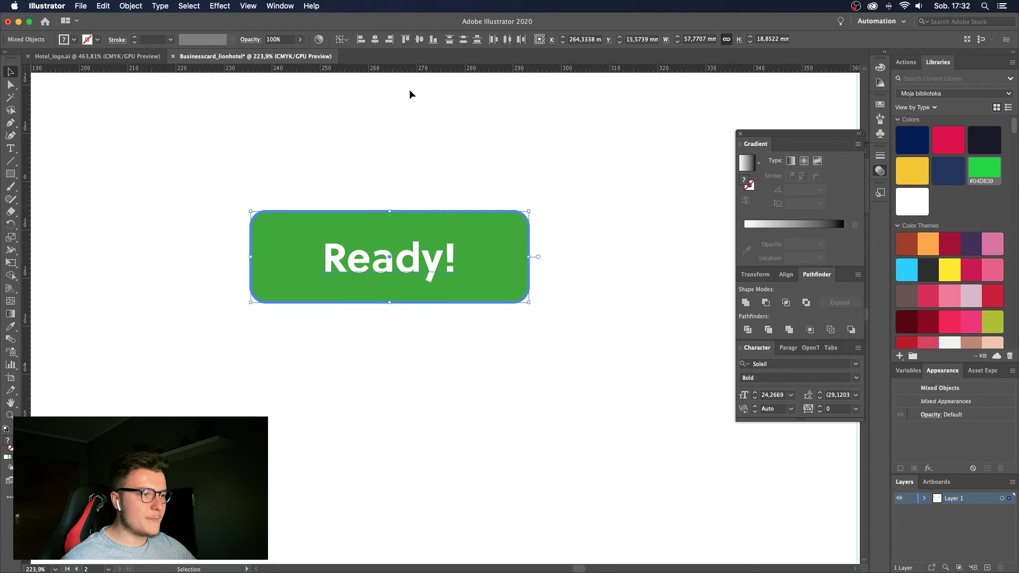
{"action": "left_click_drag", "start_coordinate": [388, 112], "coordinate": [392, 226]}
{"action": "key", "text": "v"}
{"action": "left_click_drag", "start_coordinate": [391, 367], "coordinate": [447, 394]}
{"action": "left_click", "coordinate": [454, 303]}
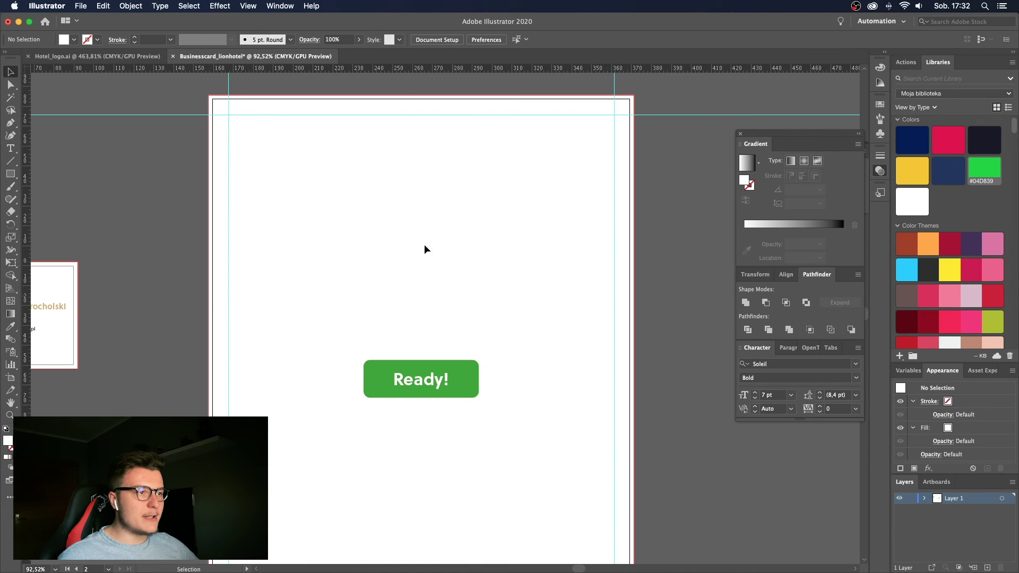
Draw a placeholder lorem ipsum text frame across the upper artboard, widened to the left margin.
{"action": "key", "text": "t"}
{"action": "left_click_drag", "start_coordinate": [280, 157], "coordinate": [614, 259]}
{"action": "key", "text": "Escape"}
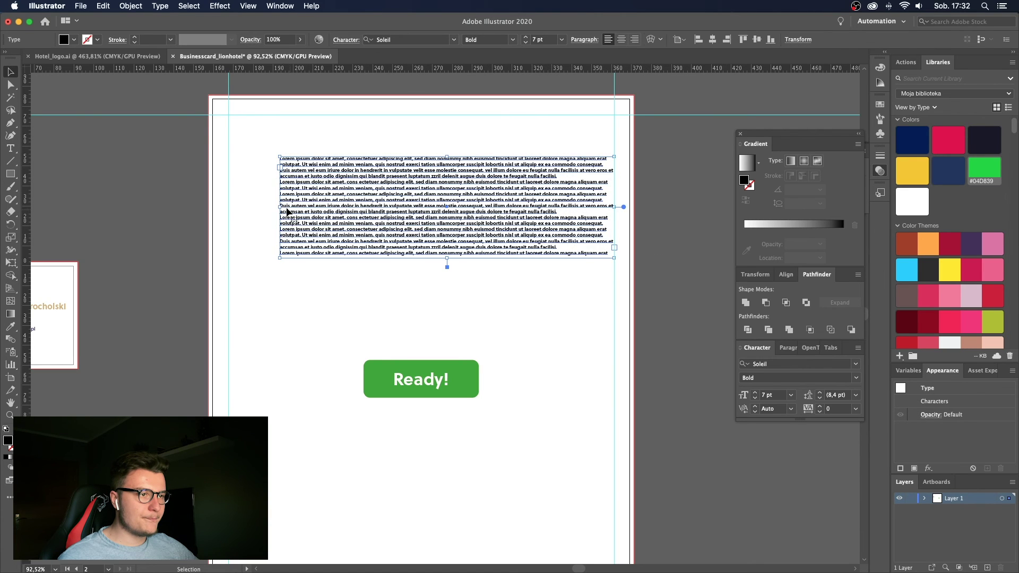
{"action": "left_click_drag", "start_coordinate": [278, 206], "coordinate": [227, 207]}
{"action": "key", "text": "super+shift+a"}
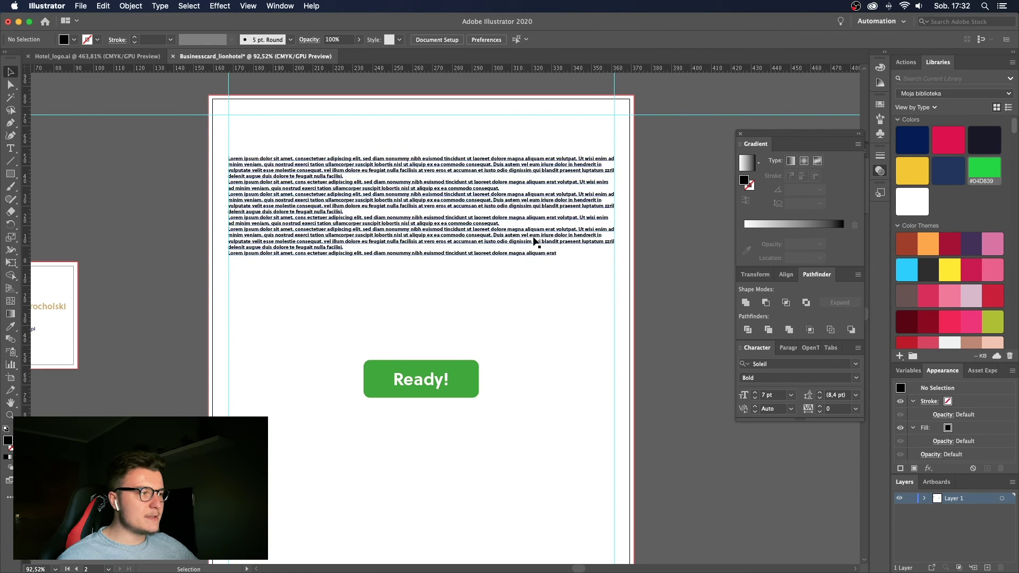
{"action": "key", "text": "z"}
{"action": "left_click_drag", "start_coordinate": [583, 187], "coordinate": [572, 187]}
Center-align the lorem ipsum text and narrow its frame equally from both sides.
{"action": "key", "text": "super+semicolon"}
{"action": "key", "text": "v"}
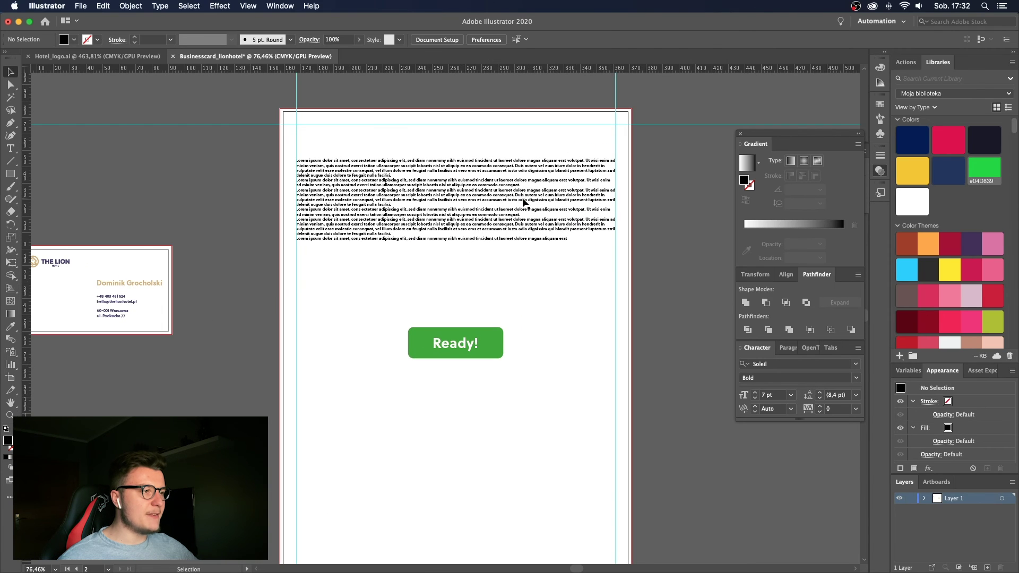
{"action": "left_click", "coordinate": [523, 200]}
{"action": "left_click", "coordinate": [622, 39]}
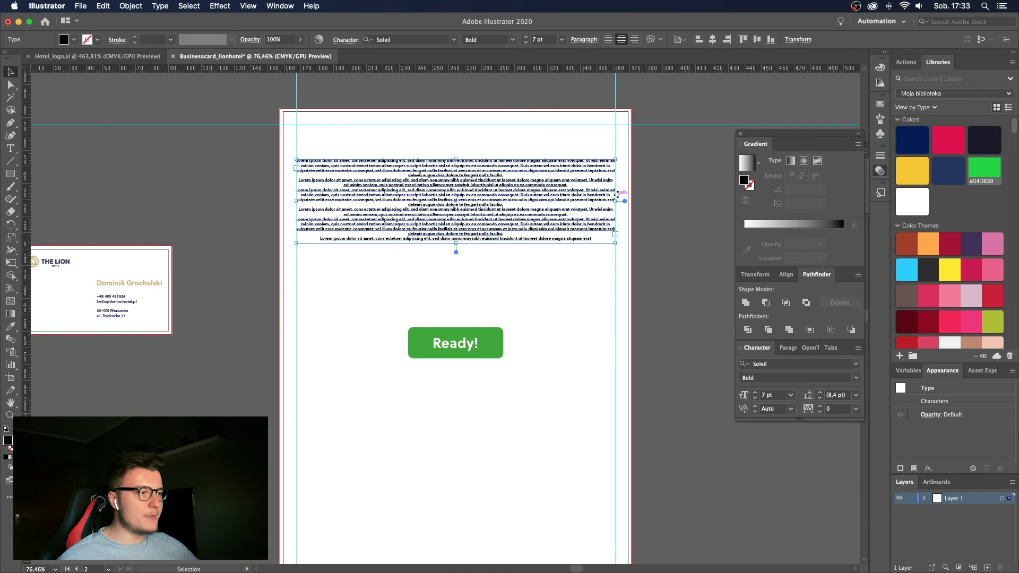
{"action": "key", "text": "a"}
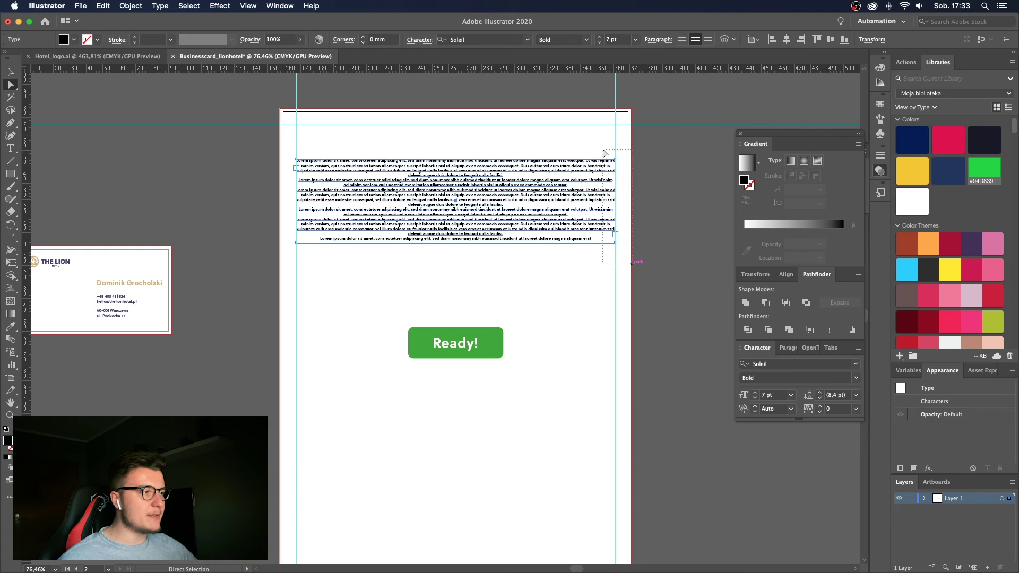
{"action": "left_click", "coordinate": [612, 164]}
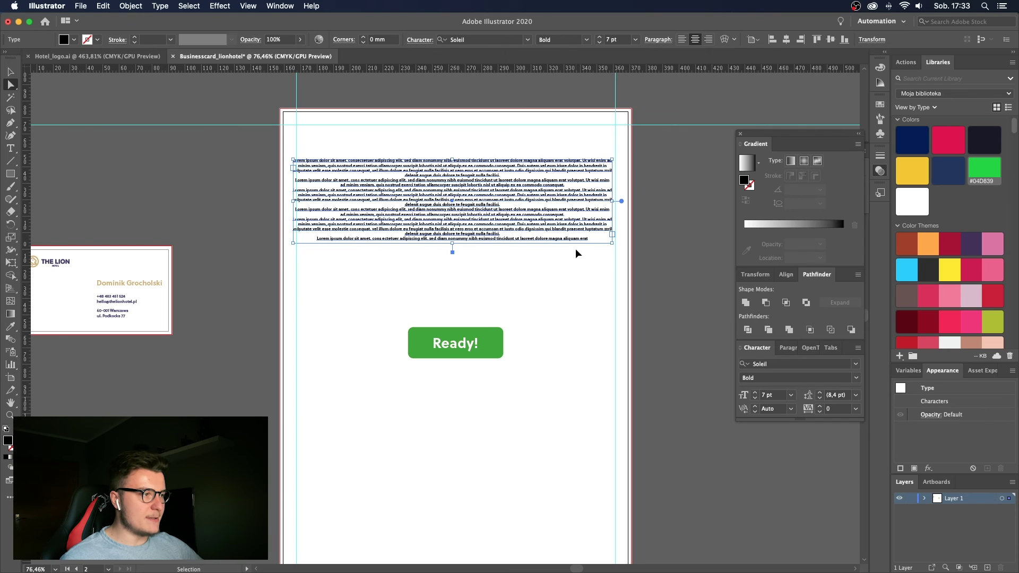
{"action": "left_click", "coordinate": [619, 242]}
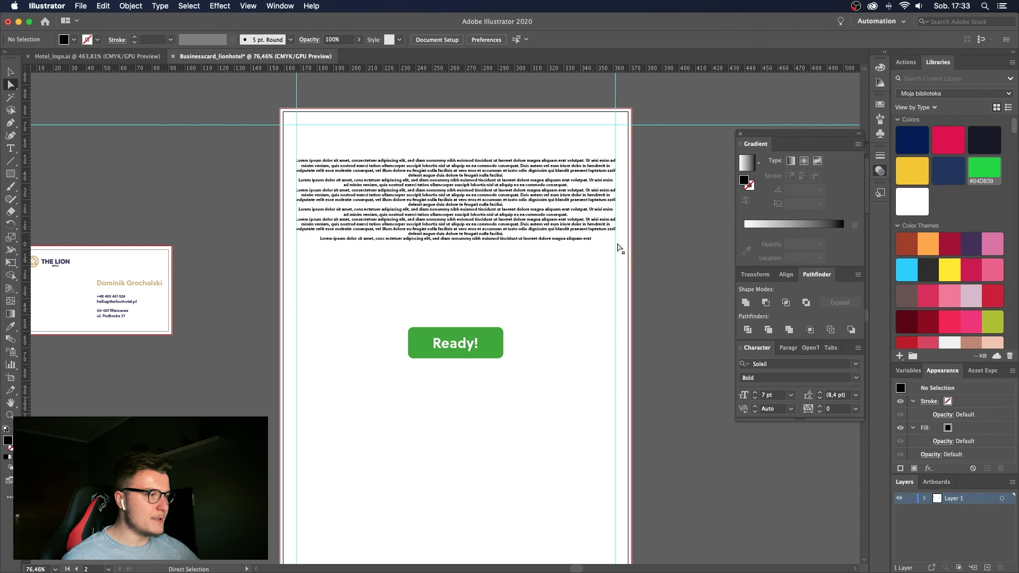
{"action": "key", "text": "v"}
{"action": "left_click_drag", "start_coordinate": [616, 148], "coordinate": [582, 158]}
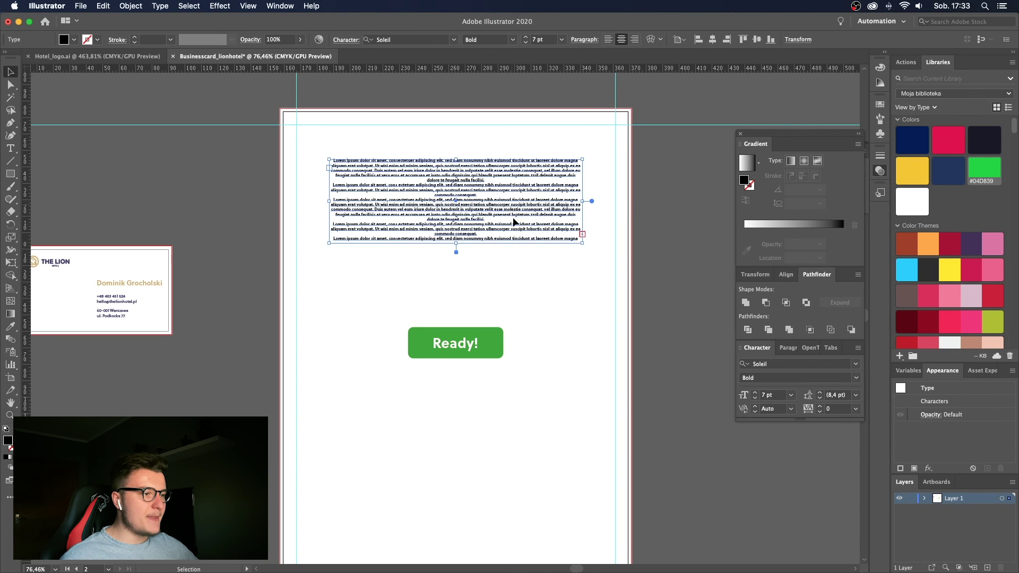
Draw a black spacer rectangle 10 mm high and snap it directly under the text block.
{"action": "left_click", "coordinate": [530, 300]}
{"action": "key", "text": "z"}
{"action": "left_click_drag", "start_coordinate": [476, 202], "coordinate": [554, 250]}
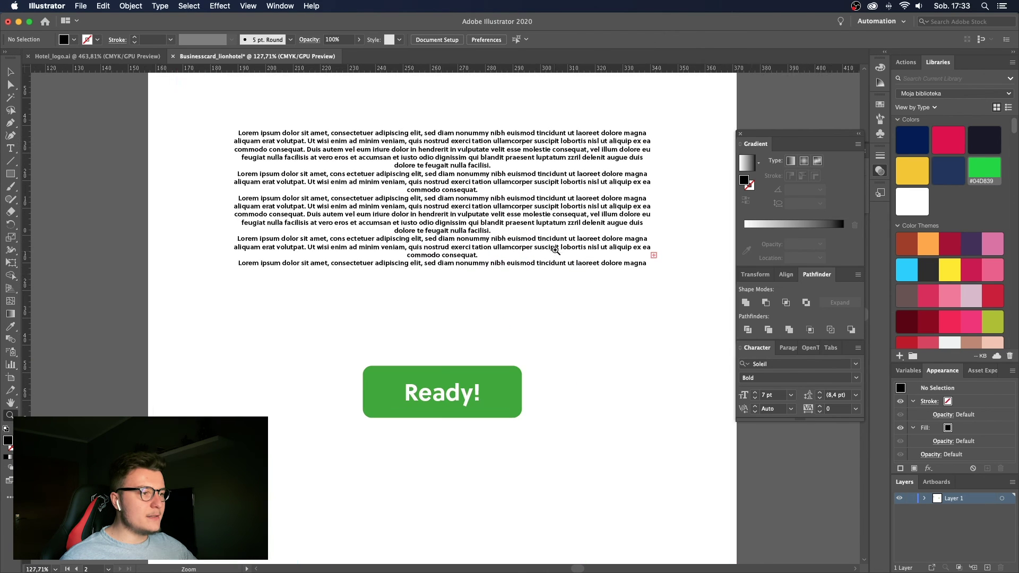
{"action": "left_click_drag", "start_coordinate": [10, 175], "coordinate": [64, 205]}
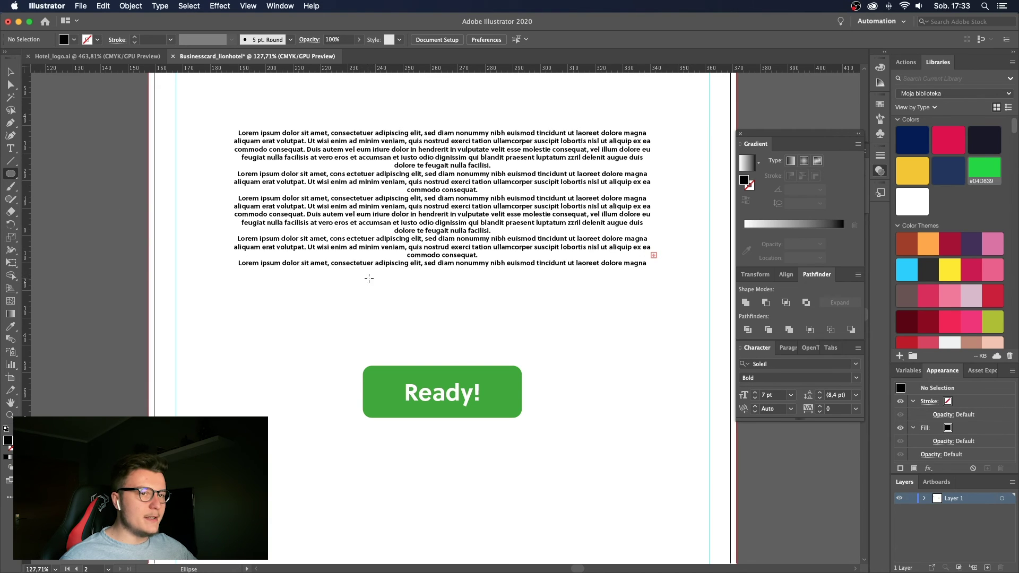
{"action": "left_click_drag", "start_coordinate": [10, 174], "coordinate": [35, 175]}
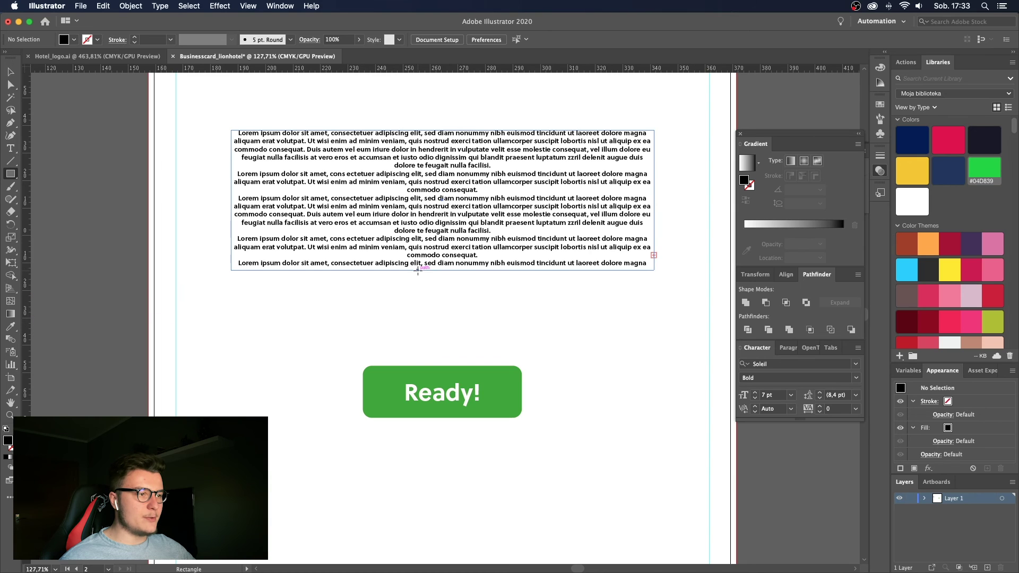
{"action": "mouse_move", "coordinate": [419, 306]}
{"action": "left_mouse_down"}
{"action": "mouse_move", "coordinate": [485, 329]}
{"action": "mouse_move", "coordinate": [471, 273]}
{"action": "mouse_move", "coordinate": [481, 277]}
{"action": "left_mouse_up"}
{"action": "key", "text": "v"}
{"action": "scroll", "coordinate": [462, 301], "scroll_direction": "up", "scroll_amount": 2}
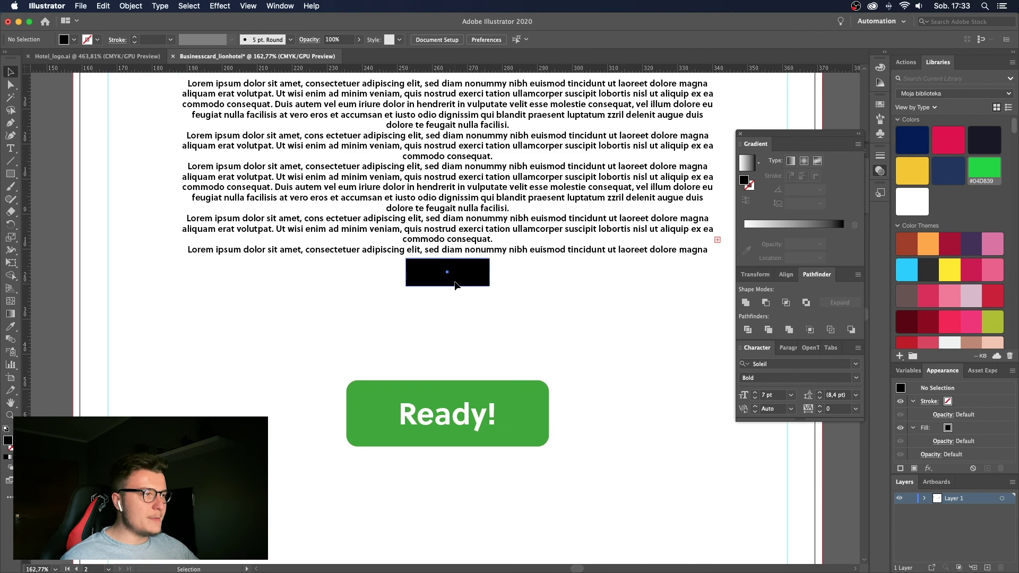
{"action": "left_click", "coordinate": [658, 40]}
{"action": "type", "text": "10"}
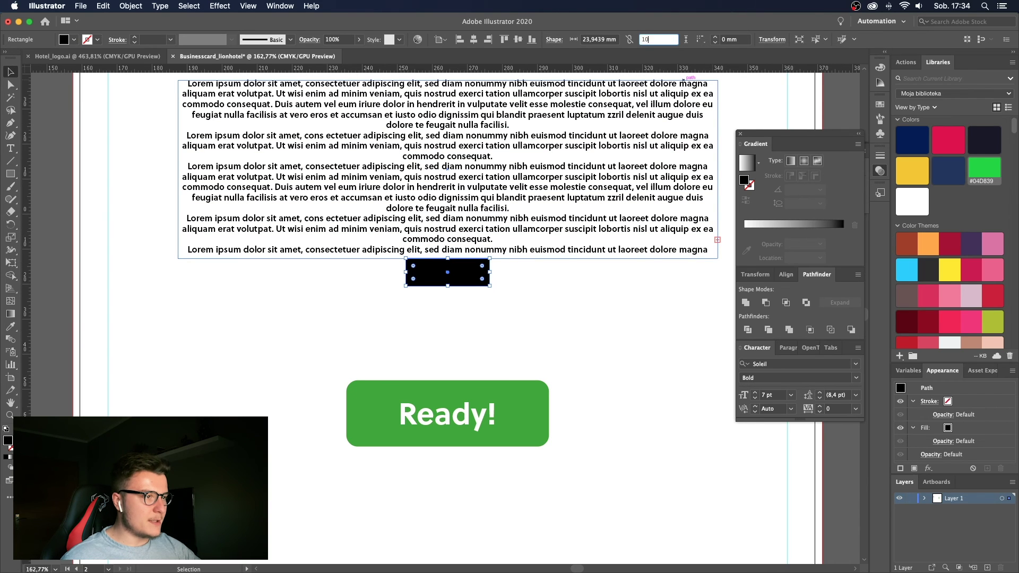
{"action": "key", "text": "Return"}
{"action": "key", "text": "a"}
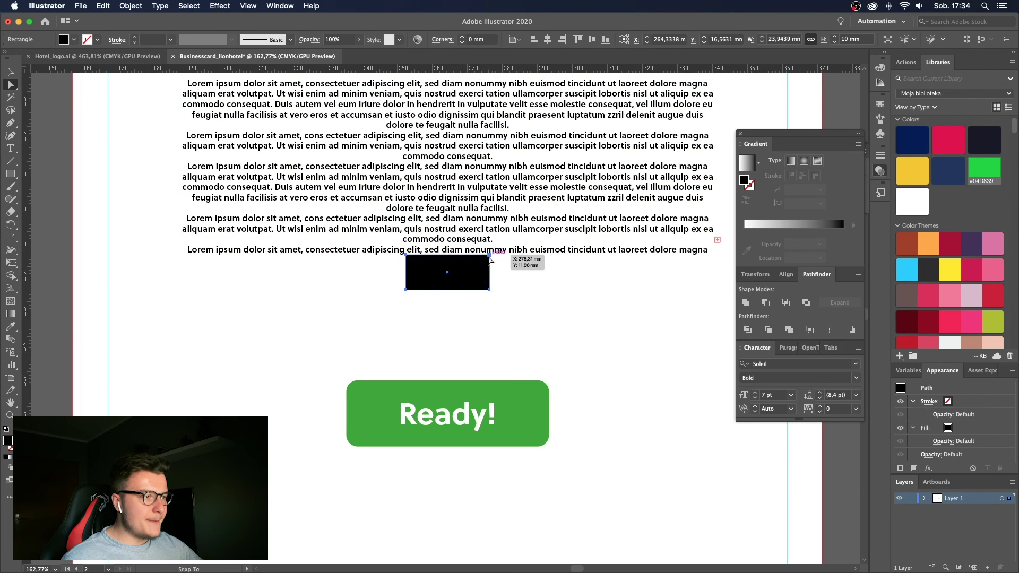
{"action": "left_click_drag", "start_coordinate": [489, 260], "coordinate": [489, 264]}
Type an 'Are ready?' heading below the spacer and enlarge it.
{"action": "key", "text": "t"}
{"action": "left_click", "coordinate": [453, 326]}
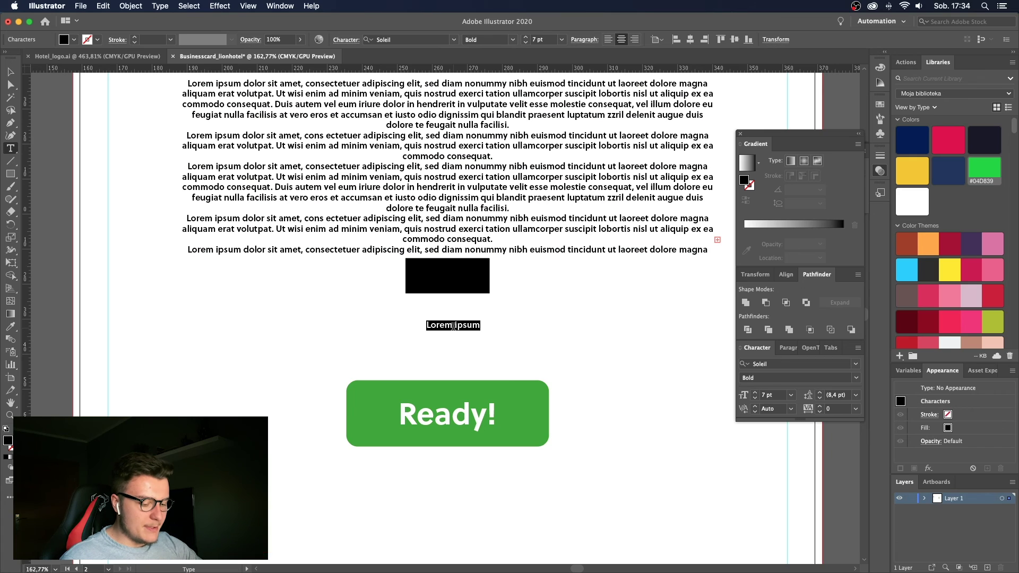
{"action": "key", "text": "BackSpace"}
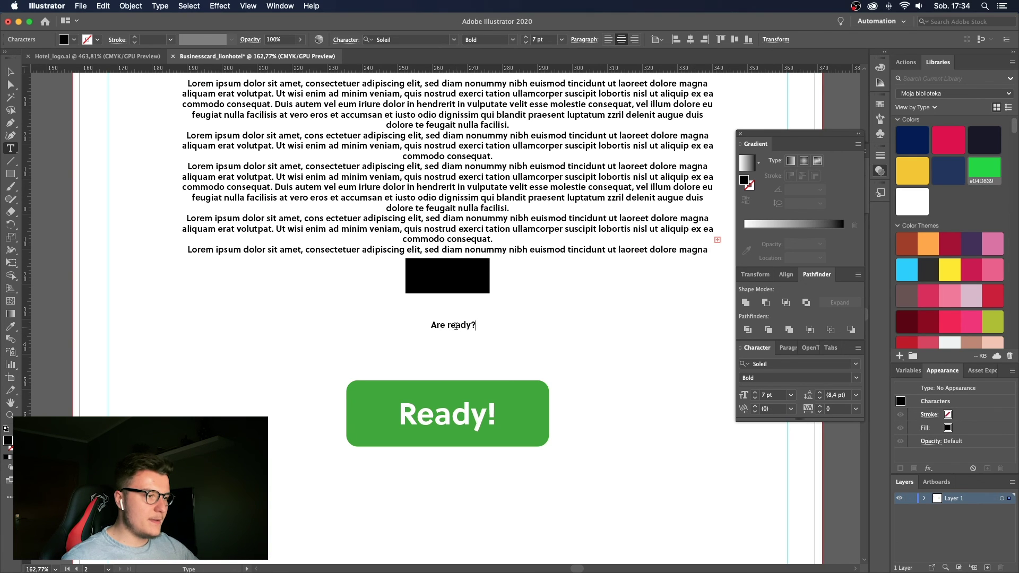
{"action": "key", "text": "Escape"}
{"action": "left_click_drag", "start_coordinate": [477, 330], "coordinate": [506, 337]}
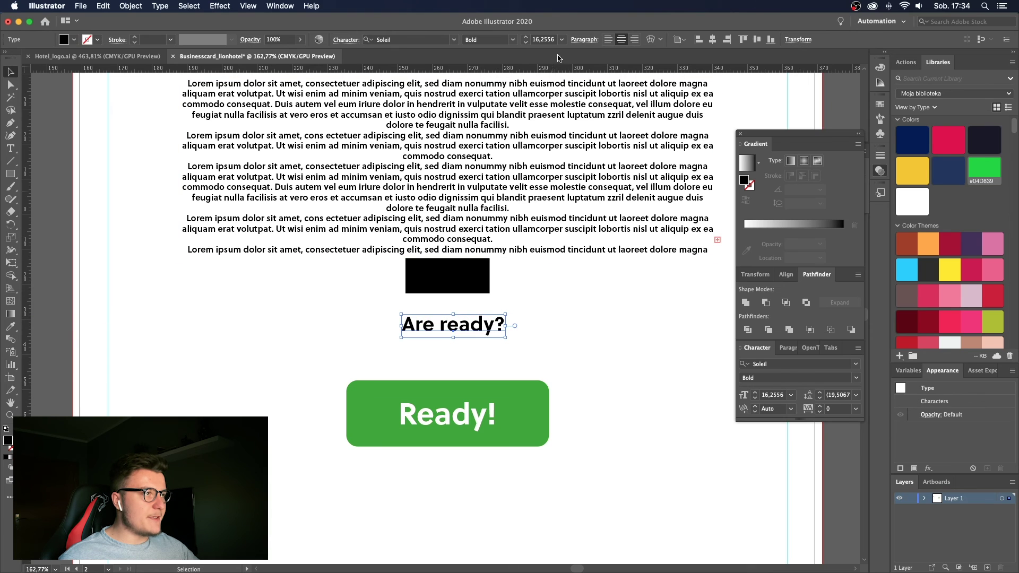
{"action": "left_click", "coordinate": [543, 146]}
{"action": "left_click", "coordinate": [478, 329]}
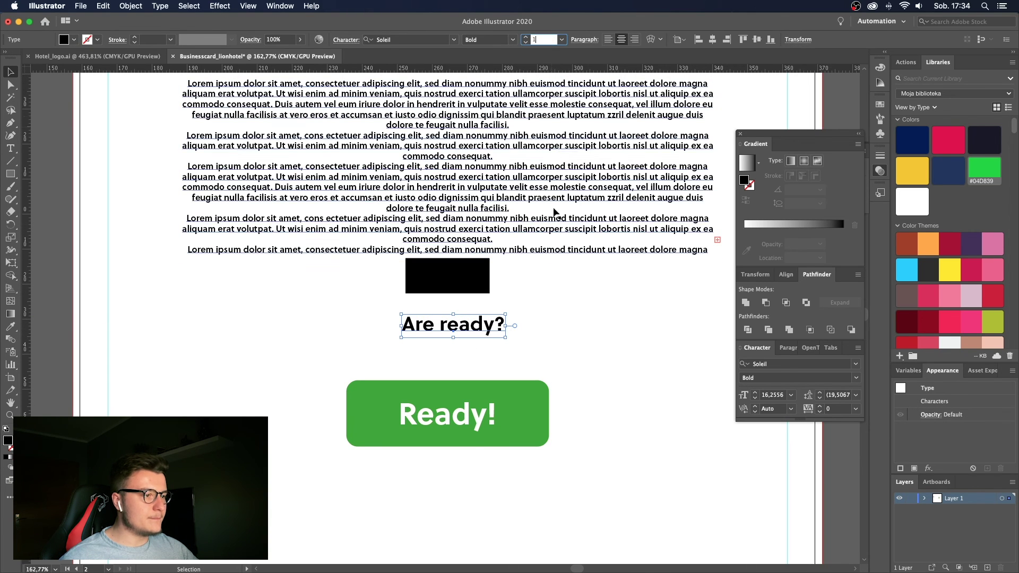
Move the Ready! button up against the spacer below the heading.
{"action": "left_click", "coordinate": [525, 389]}
{"action": "key", "text": "super+plus"}
{"action": "left_click_drag", "start_coordinate": [500, 440], "coordinate": [501, 374]}
{"action": "left_click", "coordinate": [531, 321]}
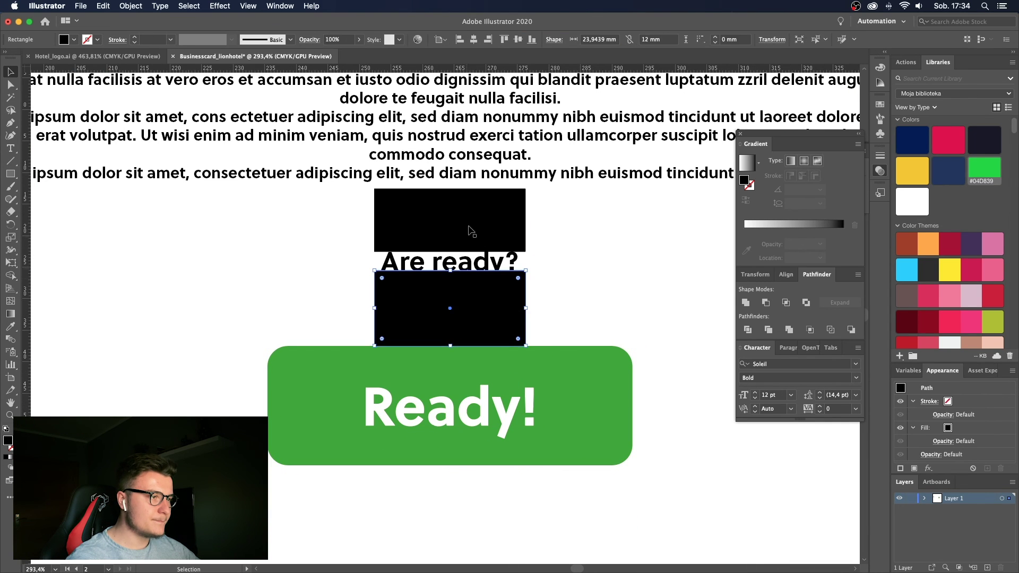
{"action": "key", "text": "z"}
{"action": "left_click_drag", "start_coordinate": [618, 257], "coordinate": [567, 241]}
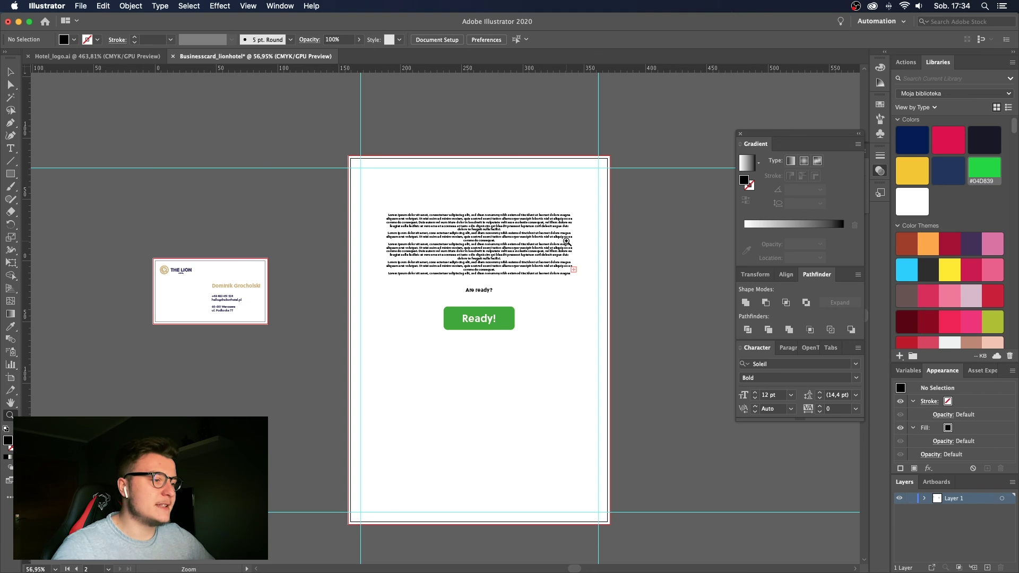
Move the 'Are ready?' heading and the Ready! button slightly up.
{"action": "left_click_drag", "start_coordinate": [578, 243], "coordinate": [567, 266]}
{"action": "key", "text": "v"}
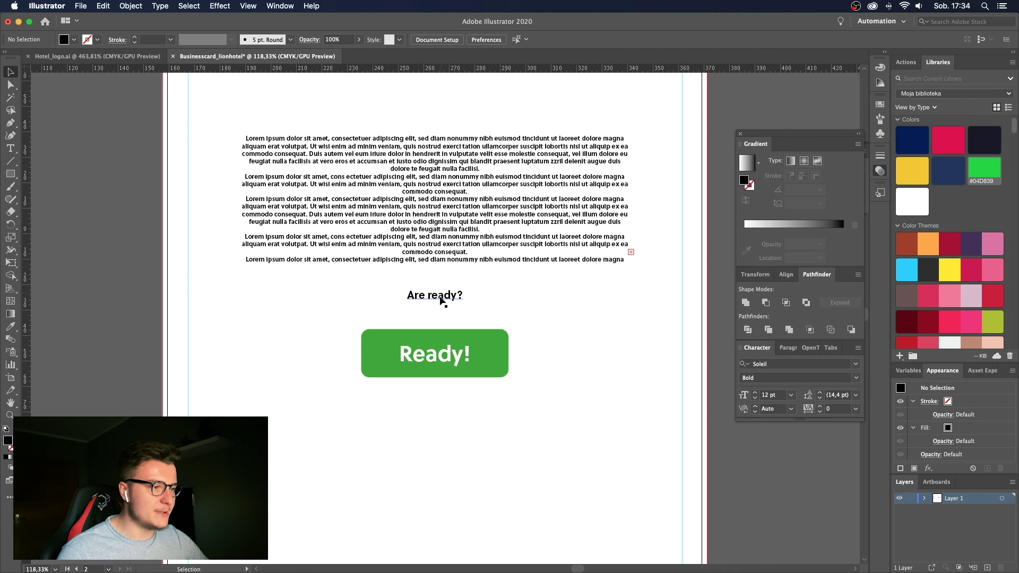
{"action": "left_click_drag", "start_coordinate": [440, 300], "coordinate": [439, 289]}
{"action": "left_click_drag", "start_coordinate": [484, 366], "coordinate": [505, 352]}
{"action": "key", "text": "super+shift+a"}
Zoom out to check the repeated lorem, heading and button blocks on the artboard.
{"action": "key", "text": "z"}
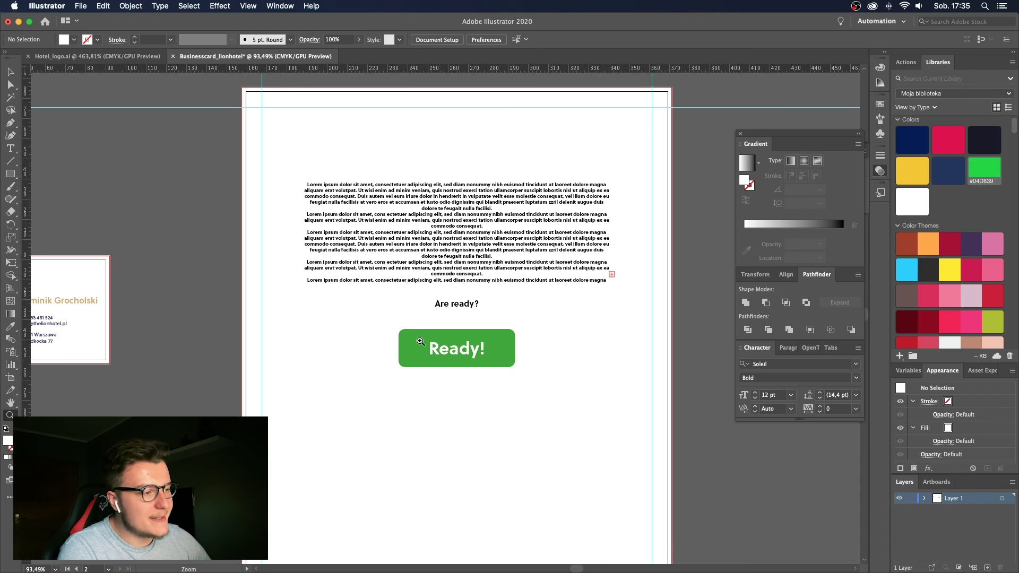
{"action": "scroll", "coordinate": [419, 341], "scroll_direction": "down", "scroll_amount": 5}
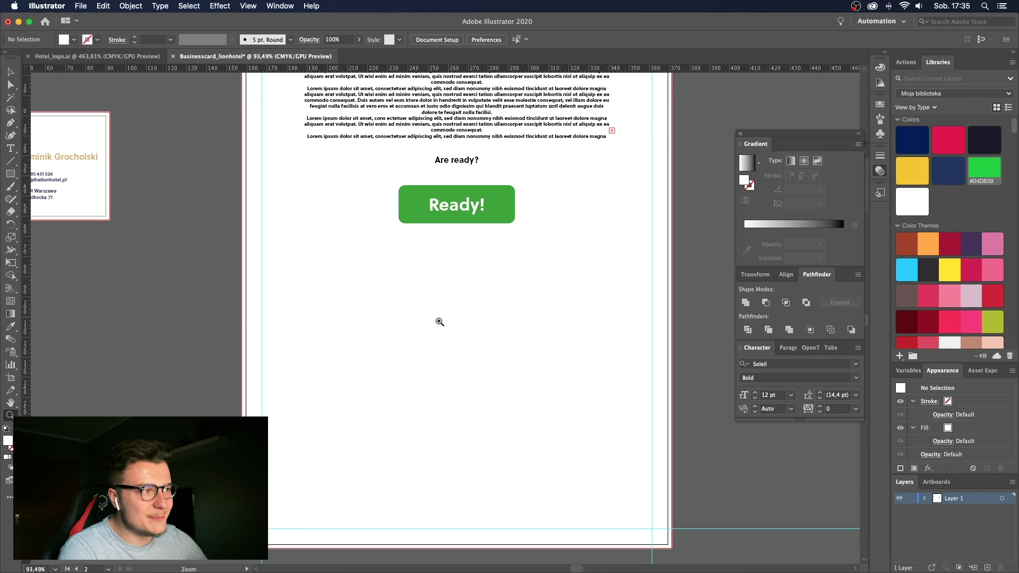
{"action": "left_click", "coordinate": [546, 279], "text": "alt"}
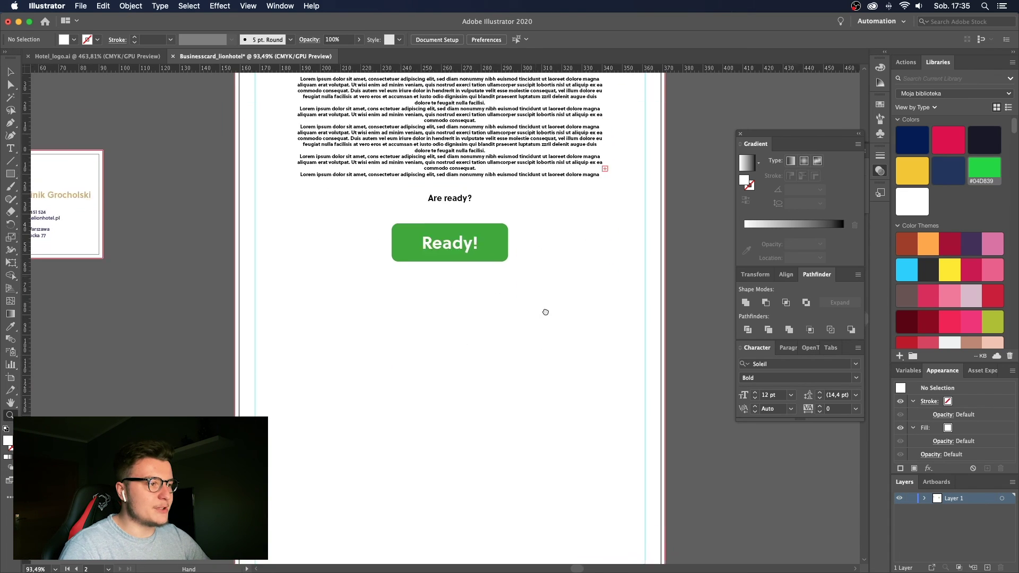
{"action": "left_click", "coordinate": [542, 437], "text": "alt"}
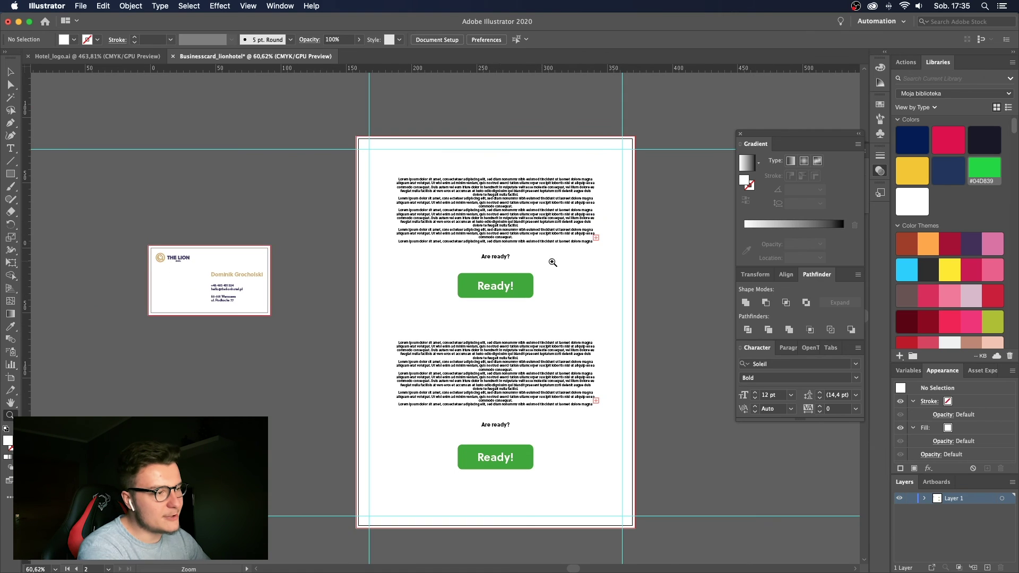
{"action": "left_click", "coordinate": [553, 262]}
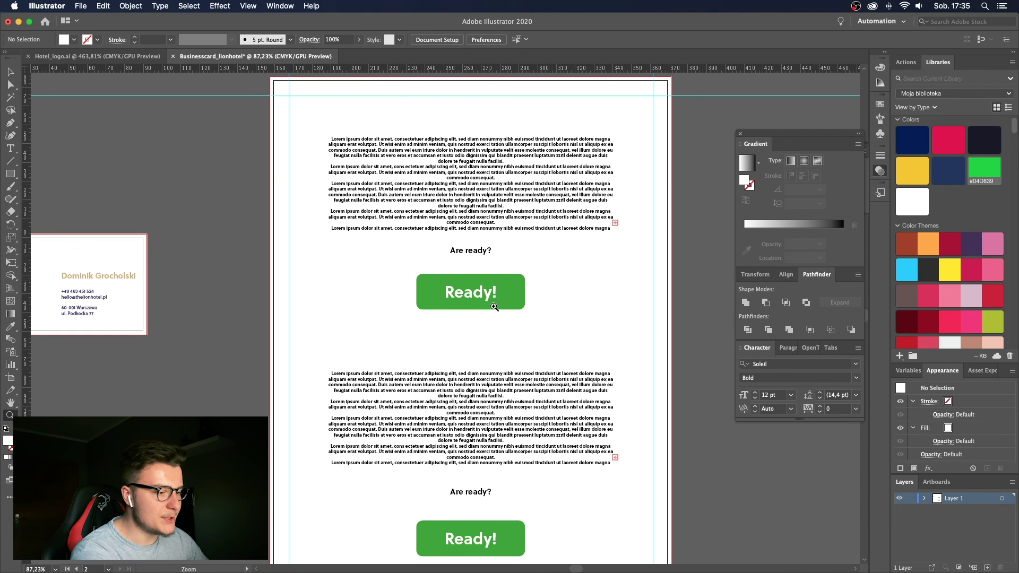